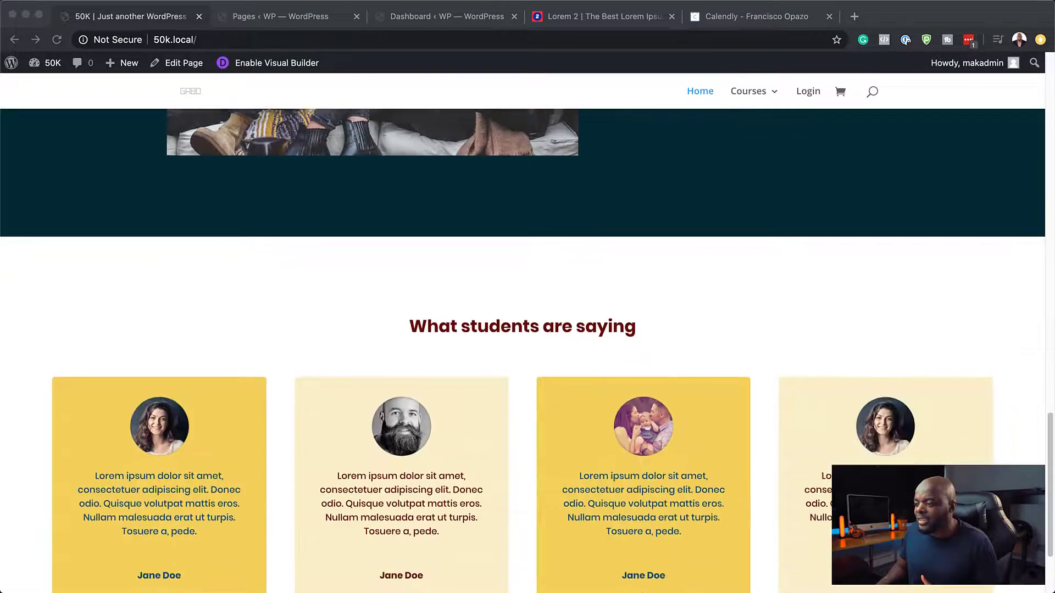
scroll(522, 352, up, 15)
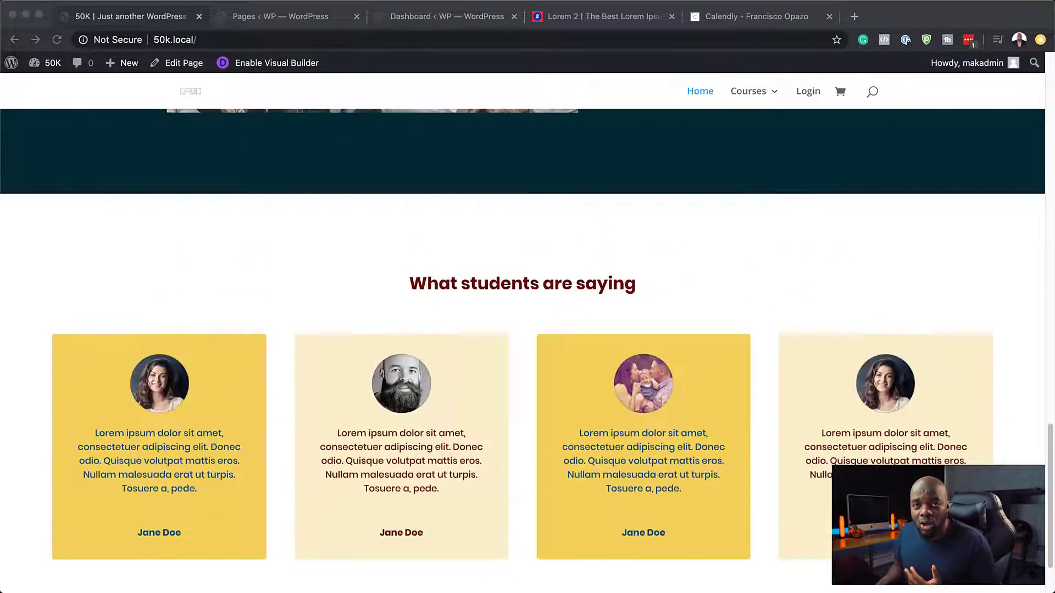
scroll(522, 351, up, 3)
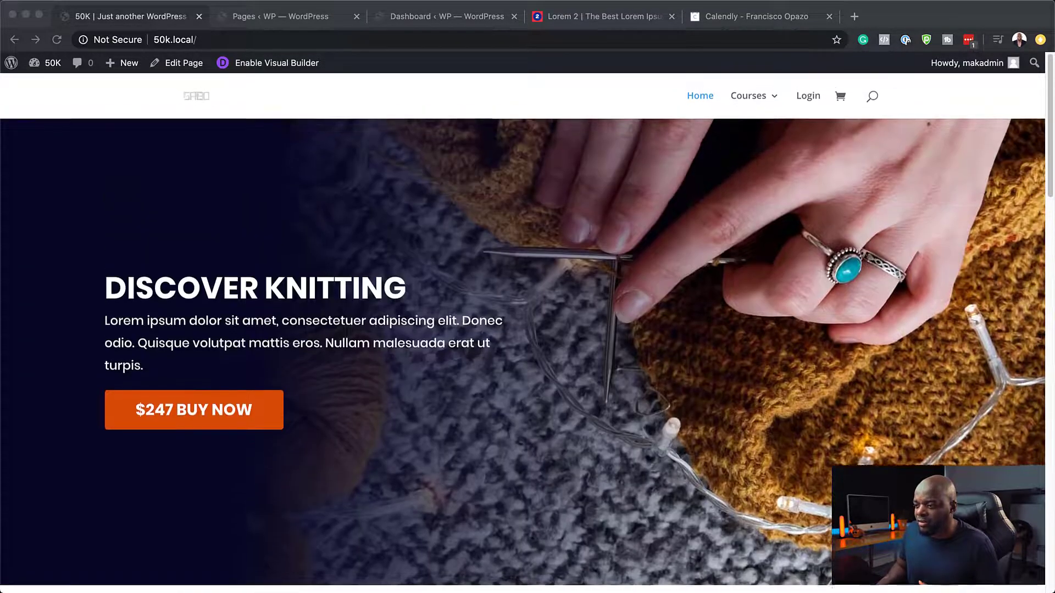
click(230, 197)
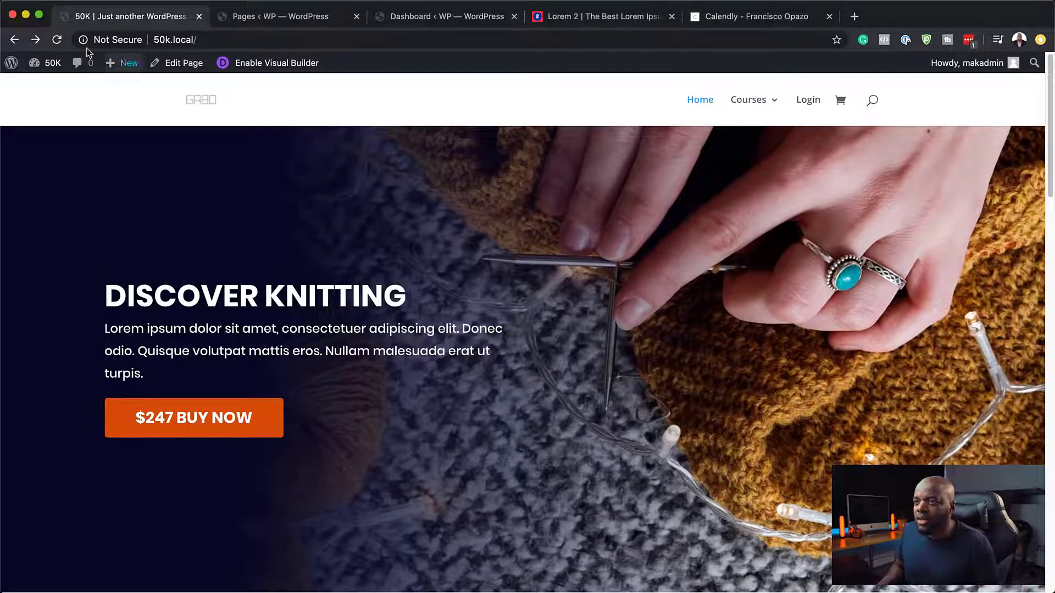
Go to the WordPress dashboard and open the general settings of CartFlows.
mouse_move(53, 63)
click(59, 84)
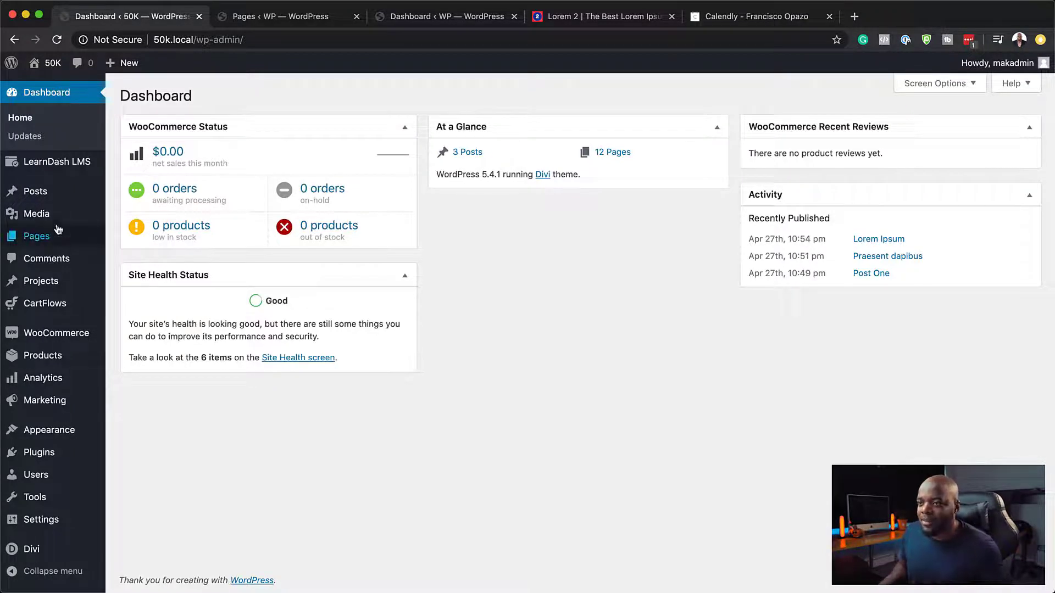
mouse_move(45, 307)
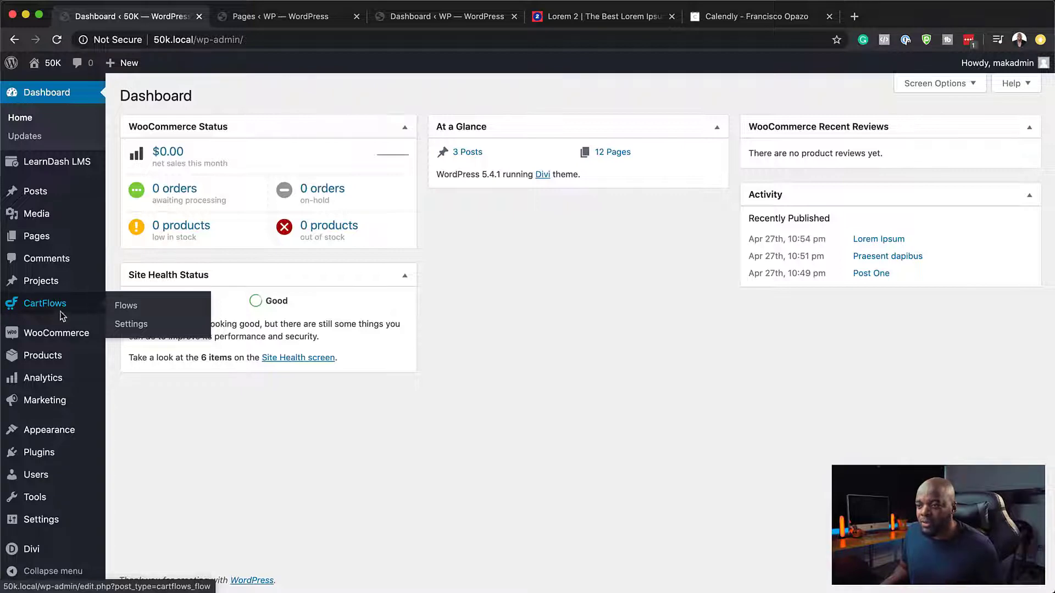
click(132, 325)
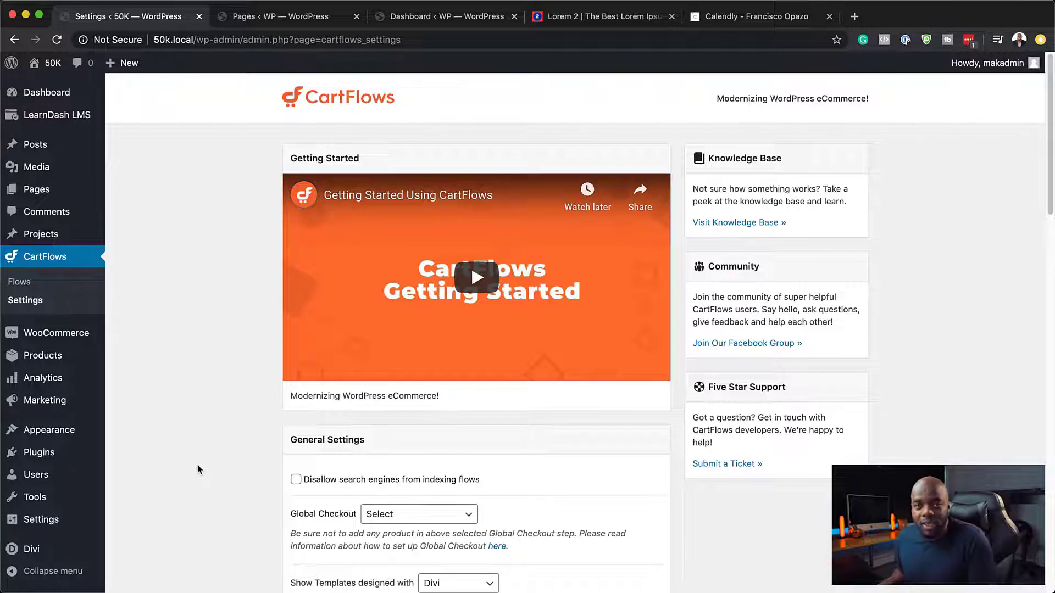
scroll(195, 452, down, 5)
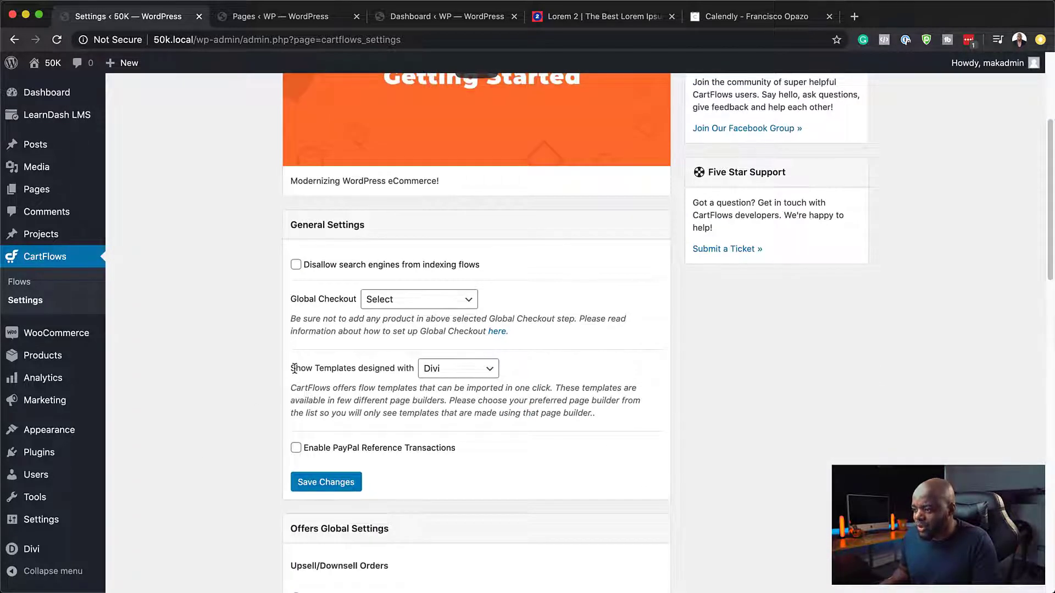
Check which page builders are offered for showing CartFlows flow templates.
drag(291, 371, 413, 369)
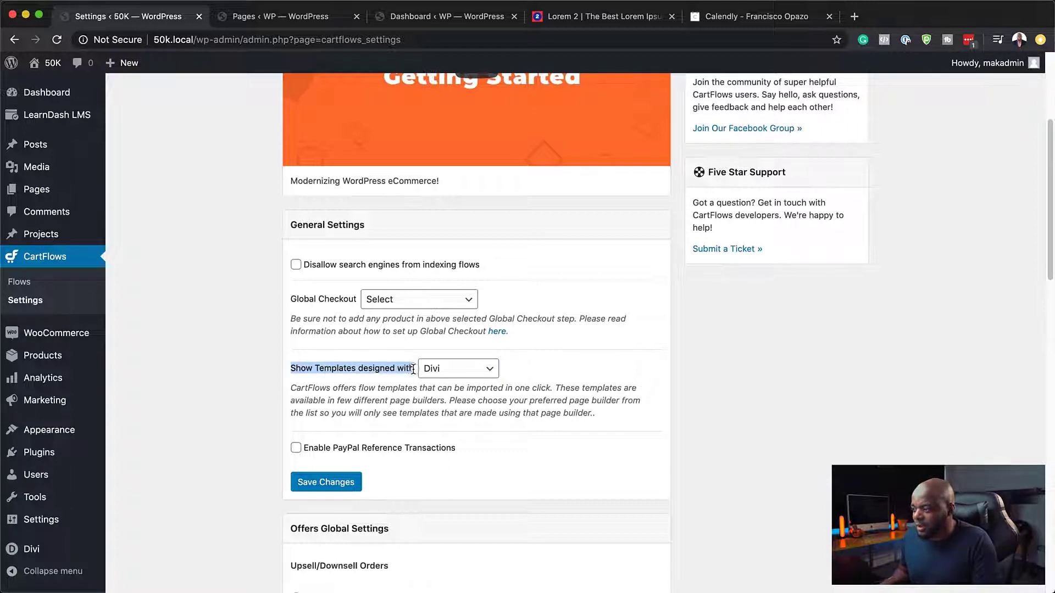
click(493, 373)
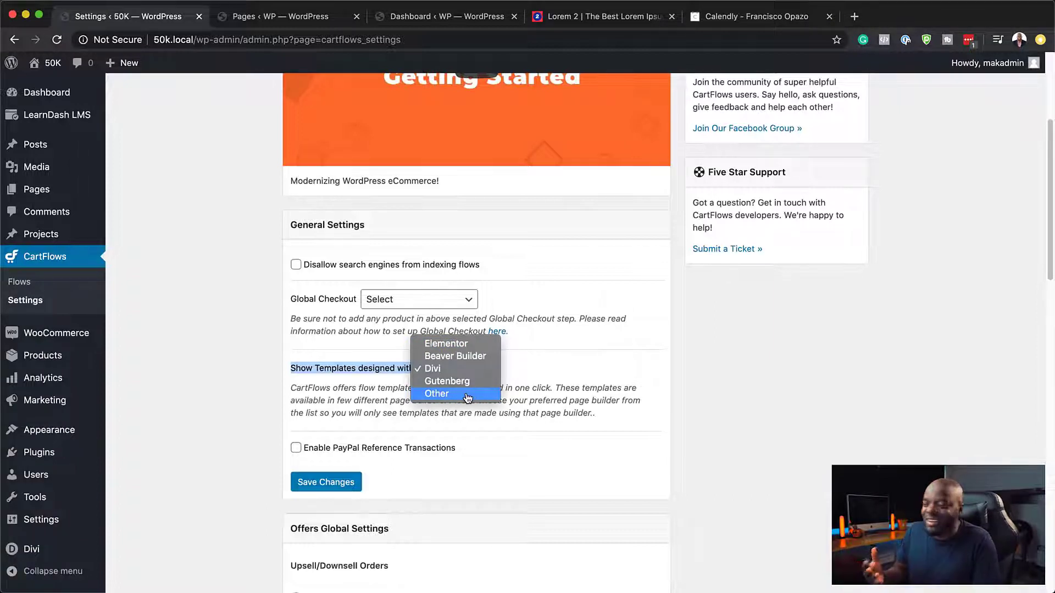
click(543, 375)
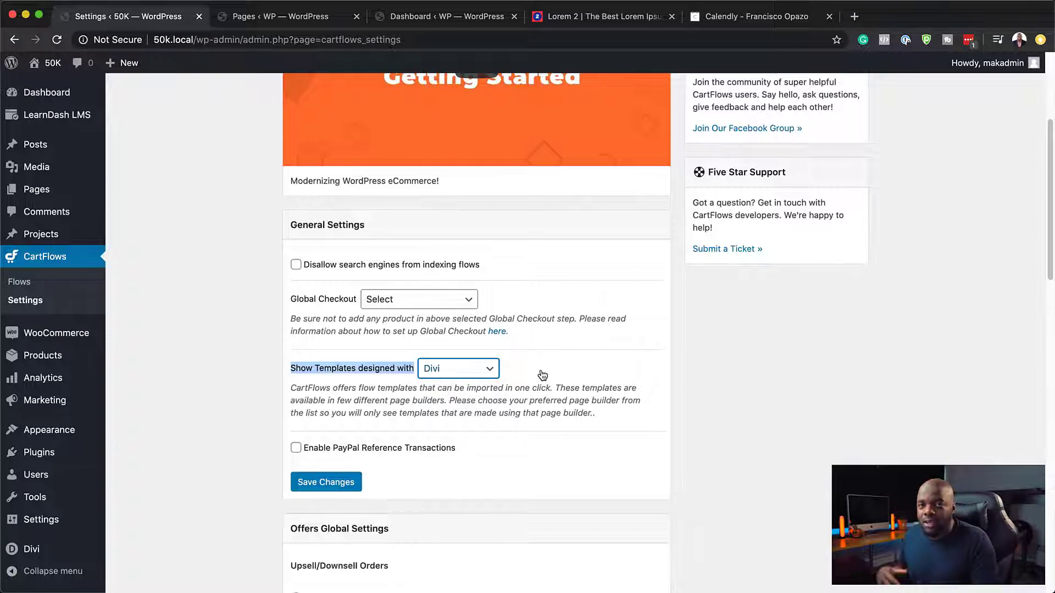
click(444, 376)
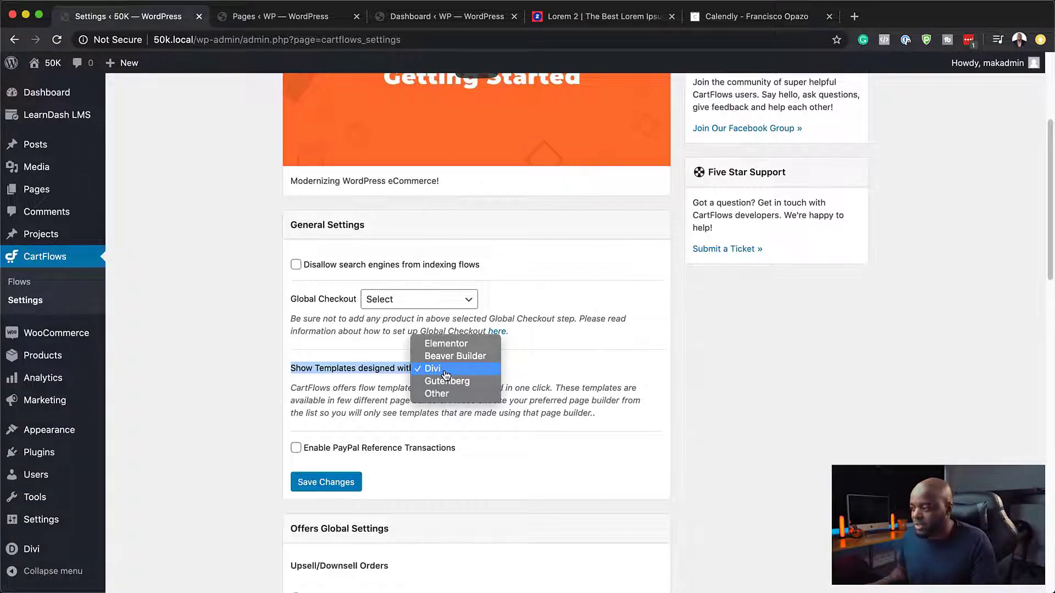
click(540, 366)
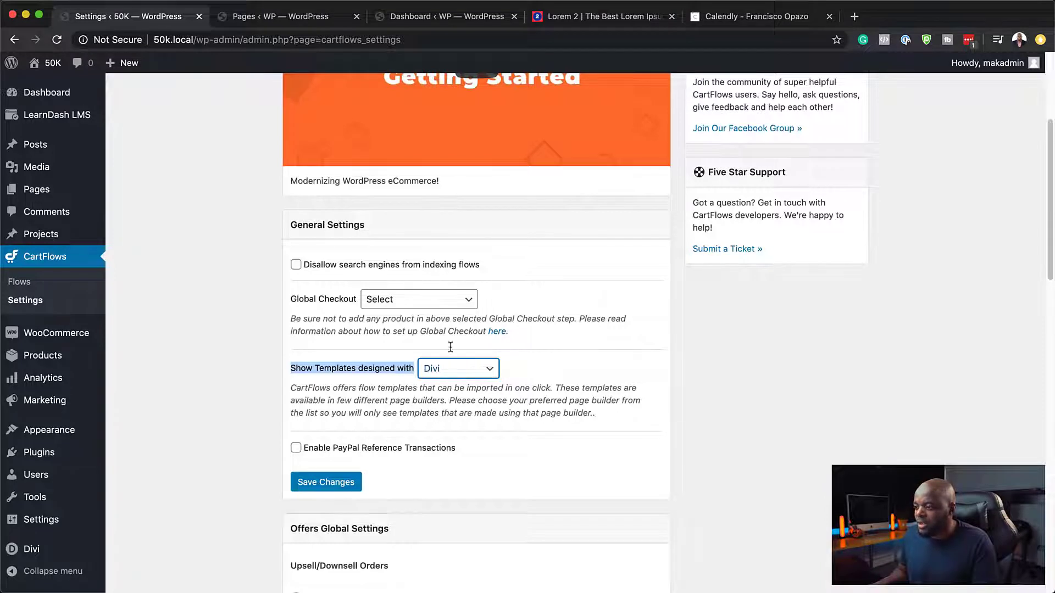
Set the CartFlows global checkout to Checkout (Woo) (#581) and save the general settings.
click(394, 301)
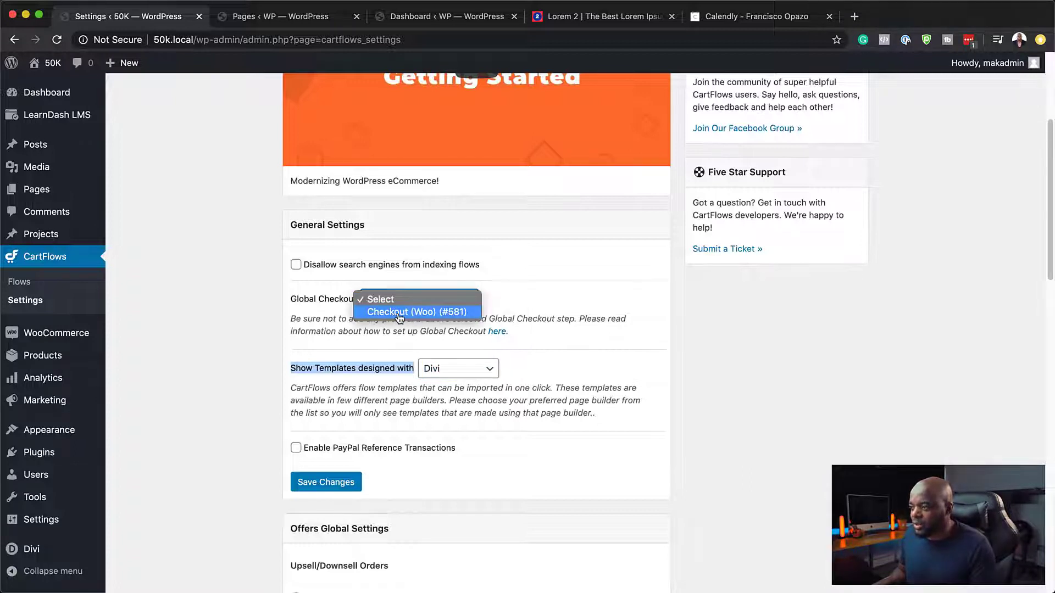
click(400, 313)
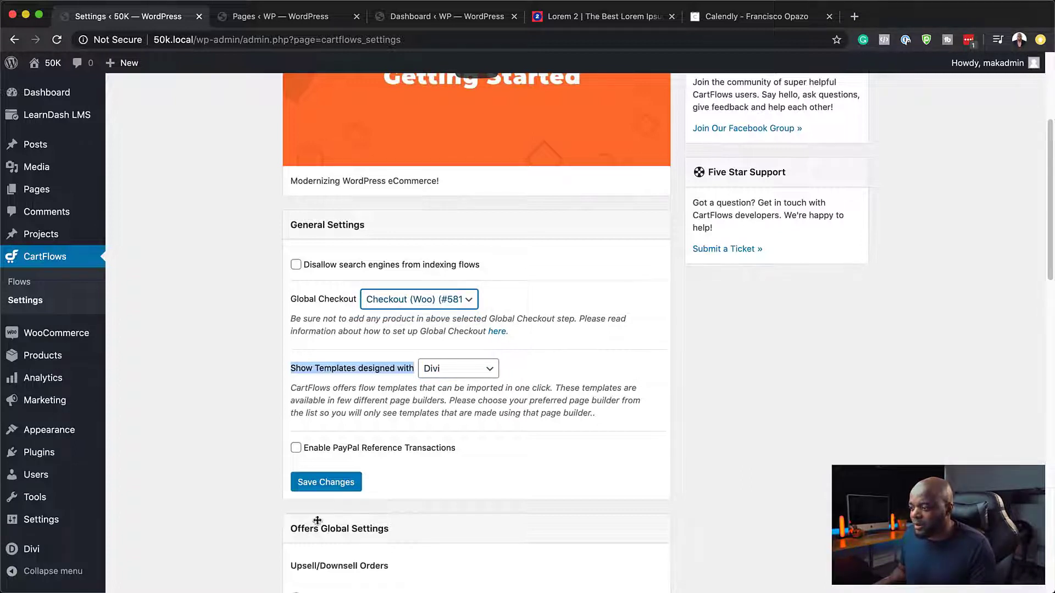
click(308, 481)
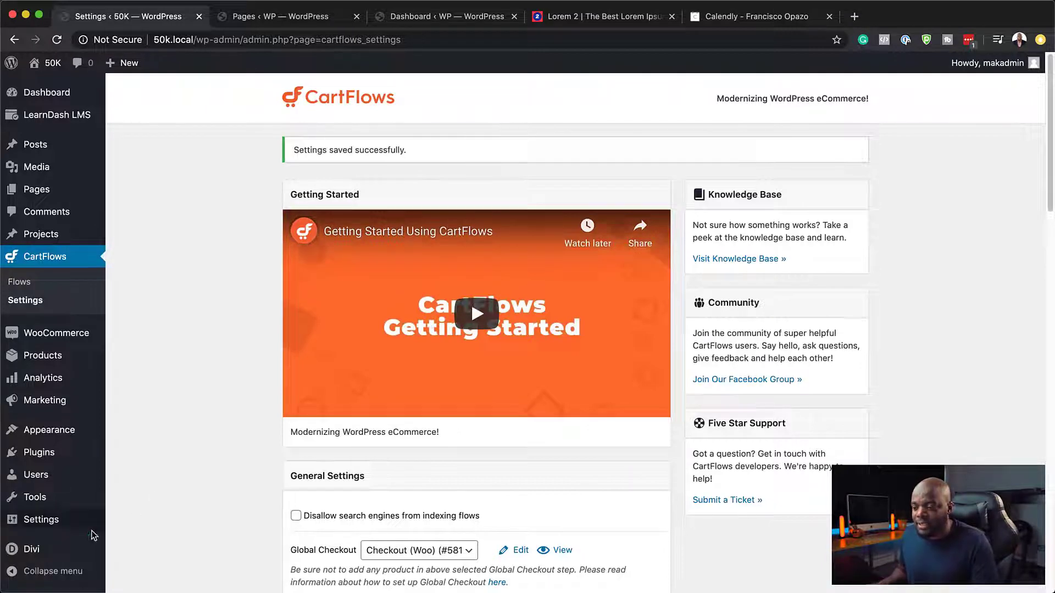
Examine which post types the Divi Builder is enabled on in the Divi theme options.
mouse_move(26, 554)
click(174, 468)
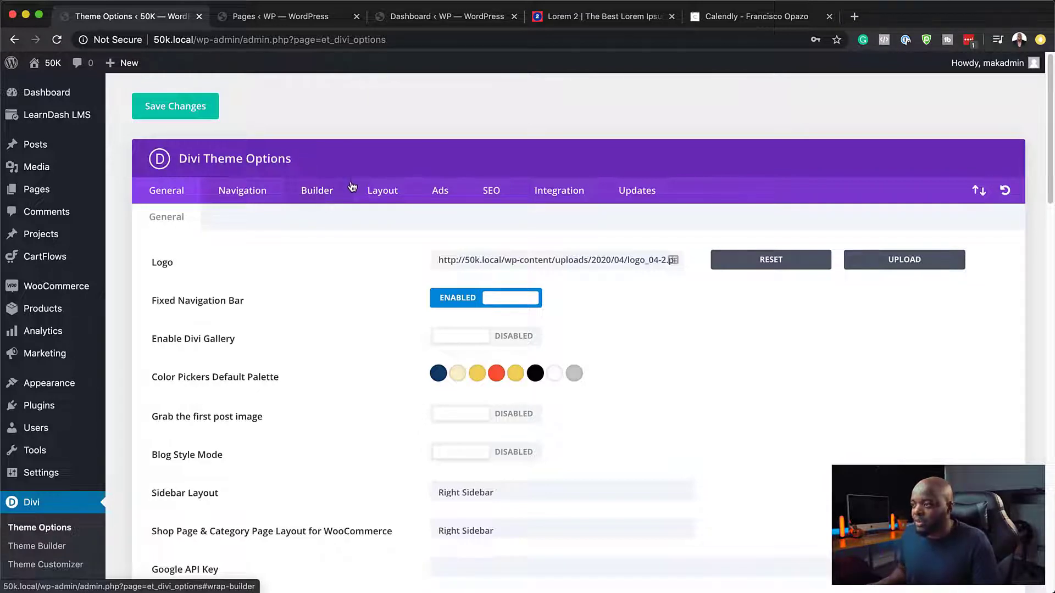
click(311, 198)
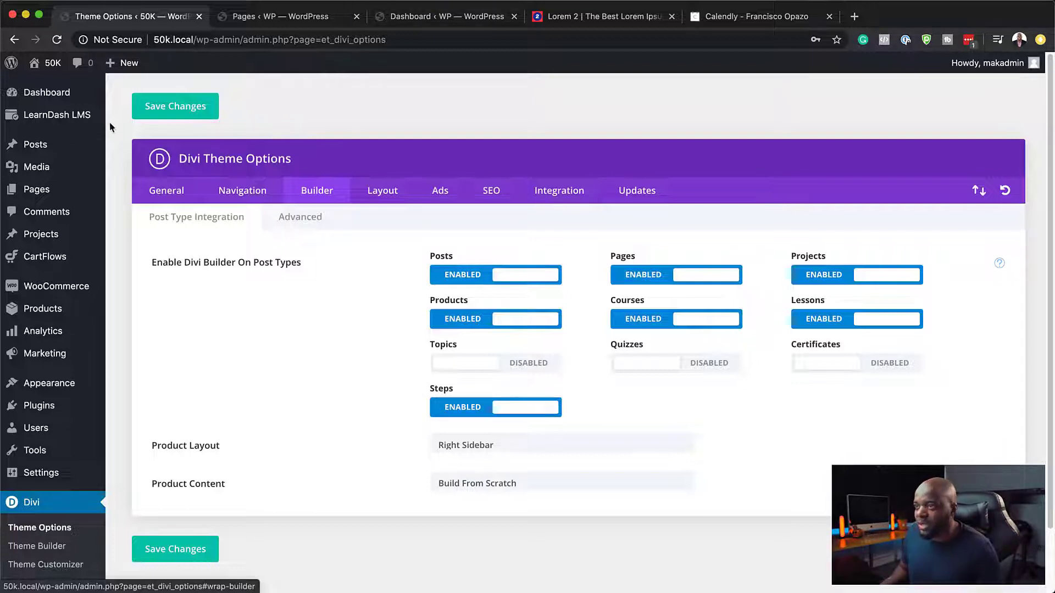
Open the list of CartFlows flows.
mouse_move(101, 383)
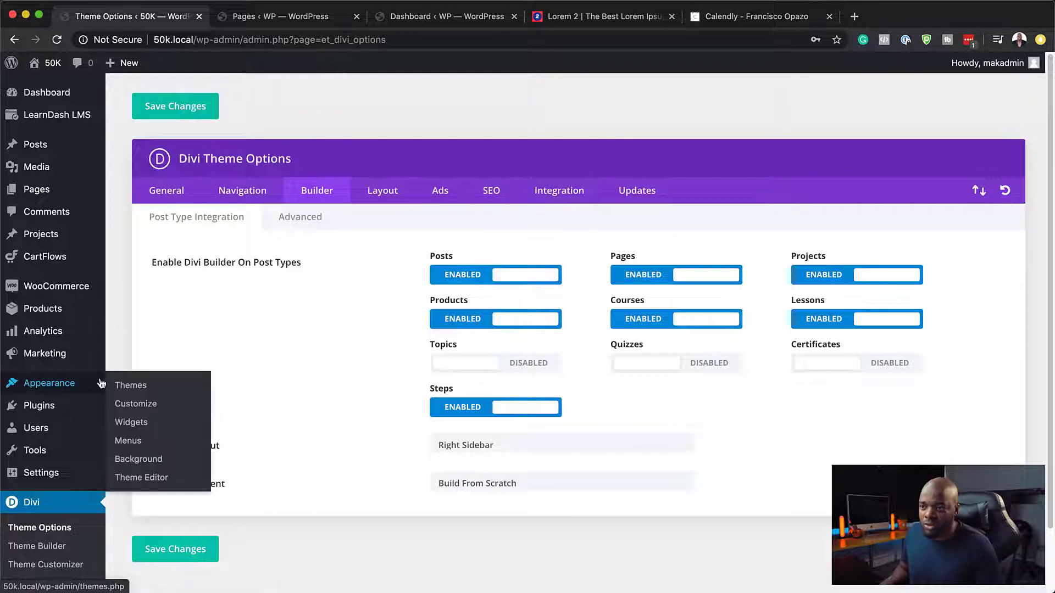
mouse_move(60, 269)
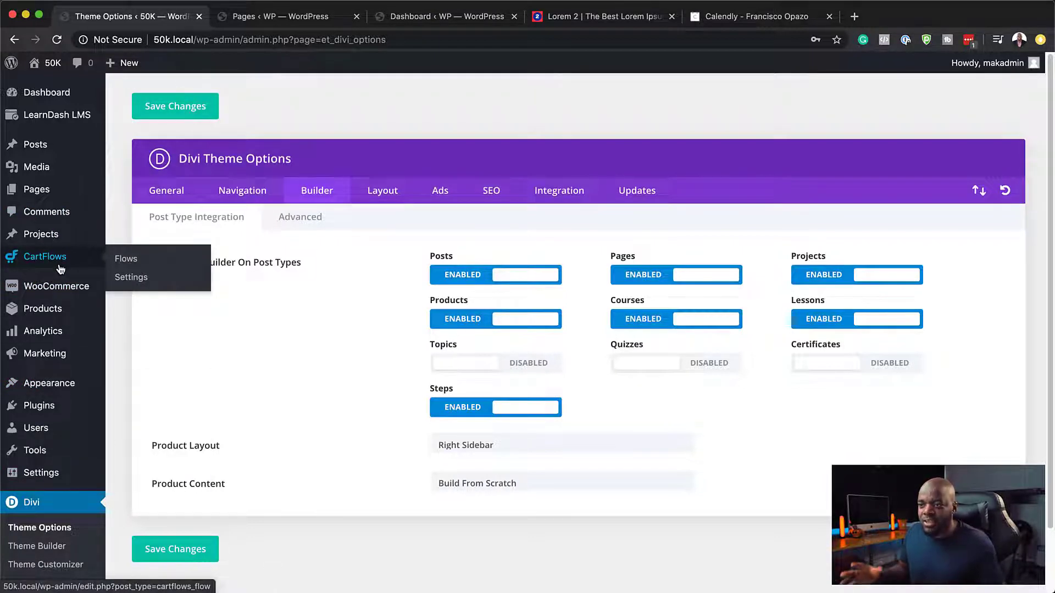
click(136, 265)
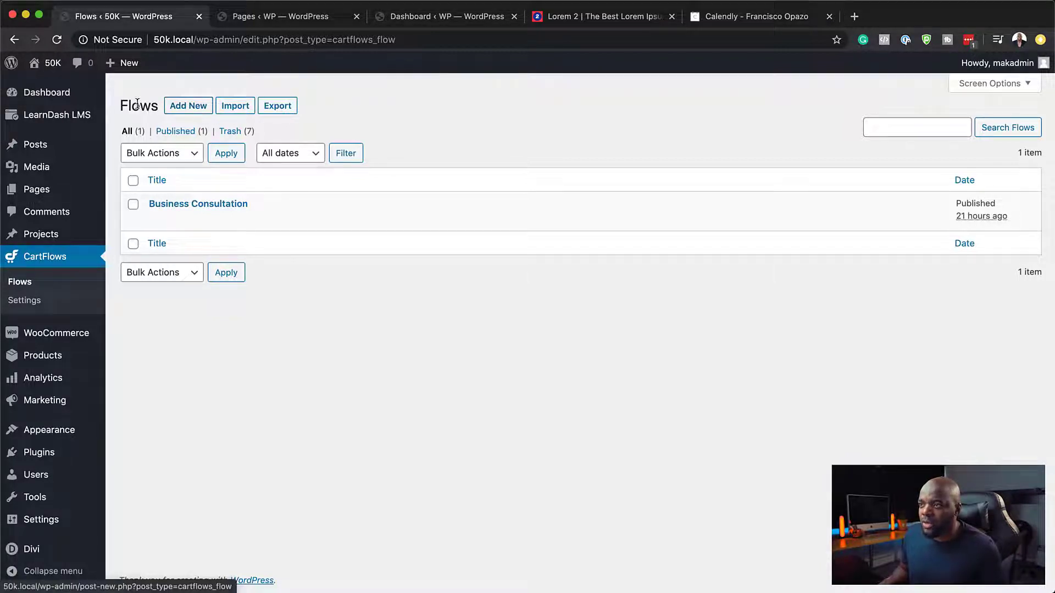
drag(118, 105, 158, 108)
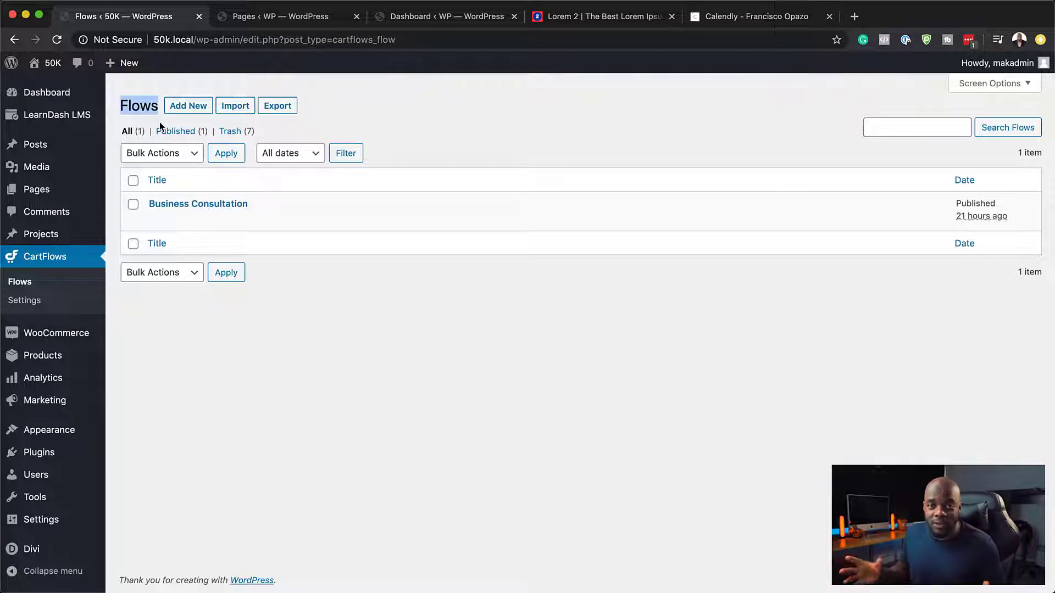
click(354, 125)
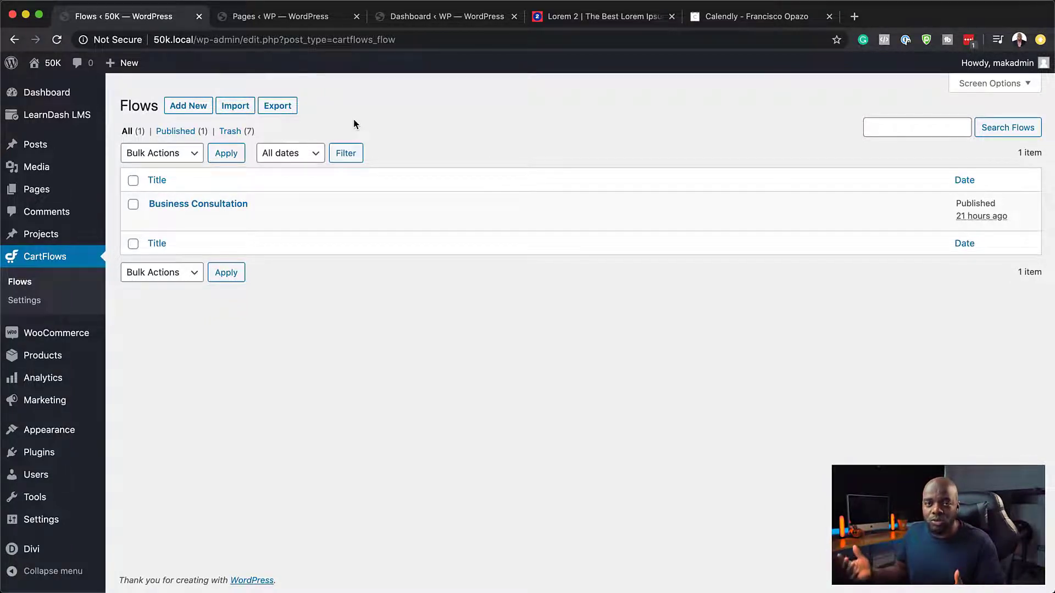
Add a new flow by importing the ready-made Download eBook template from the Flows Library.
click(189, 109)
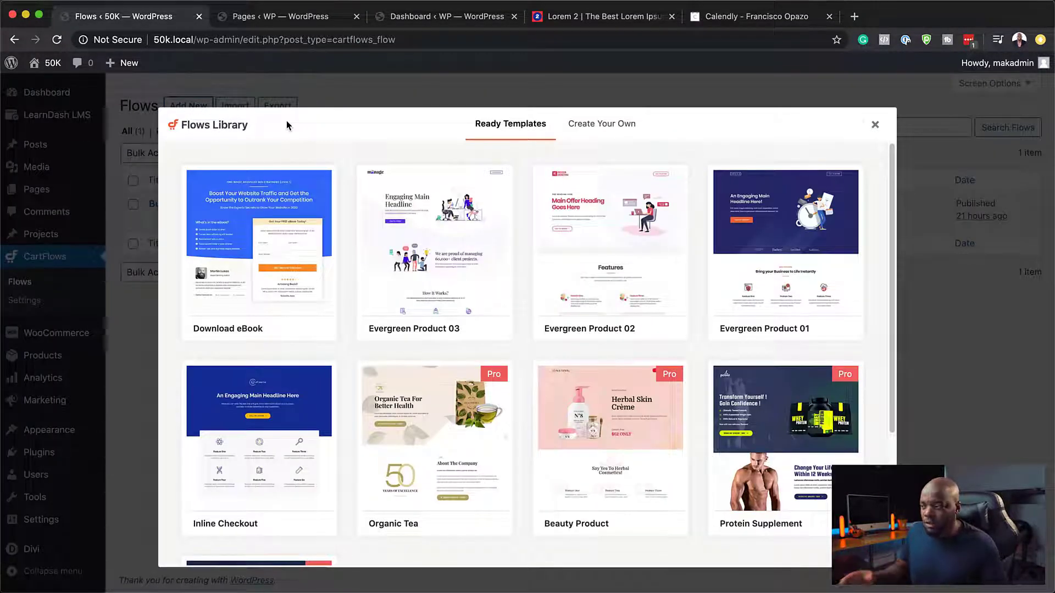
mouse_move(434, 225)
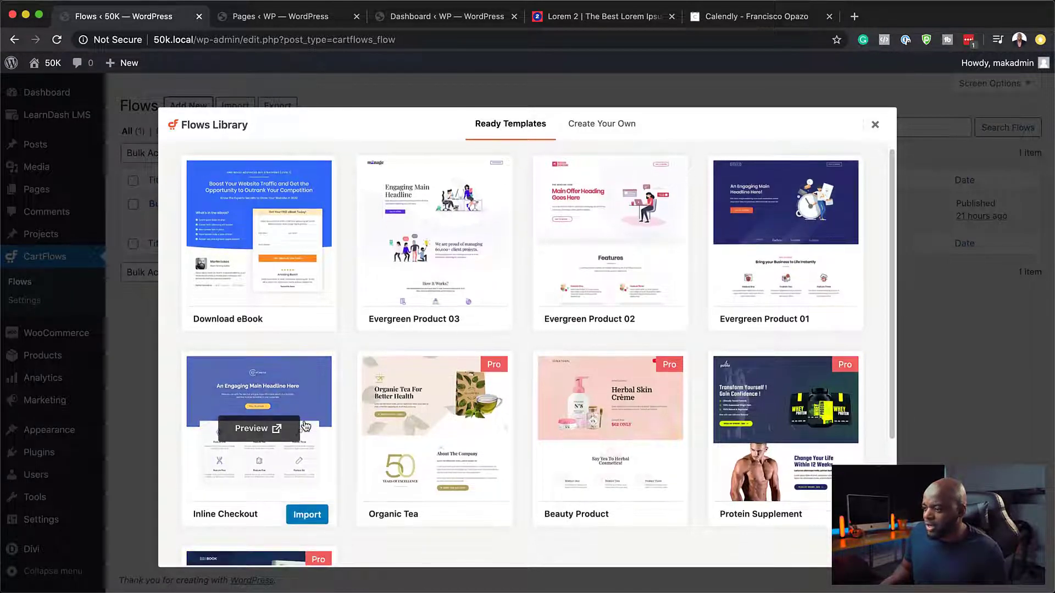
scroll(302, 408, down, 5)
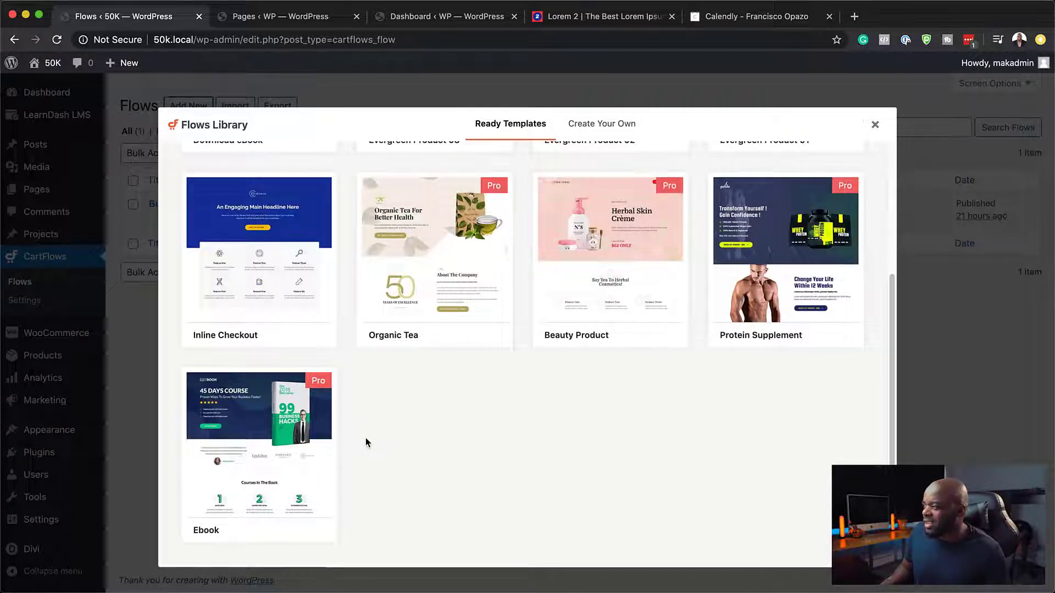
scroll(365, 440, up, 5)
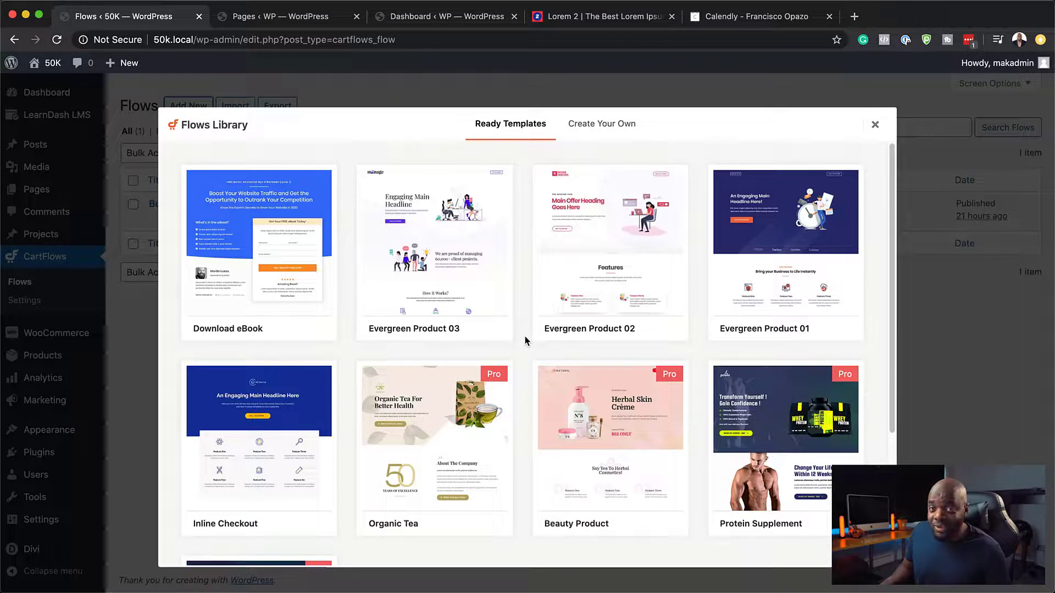
mouse_move(252, 263)
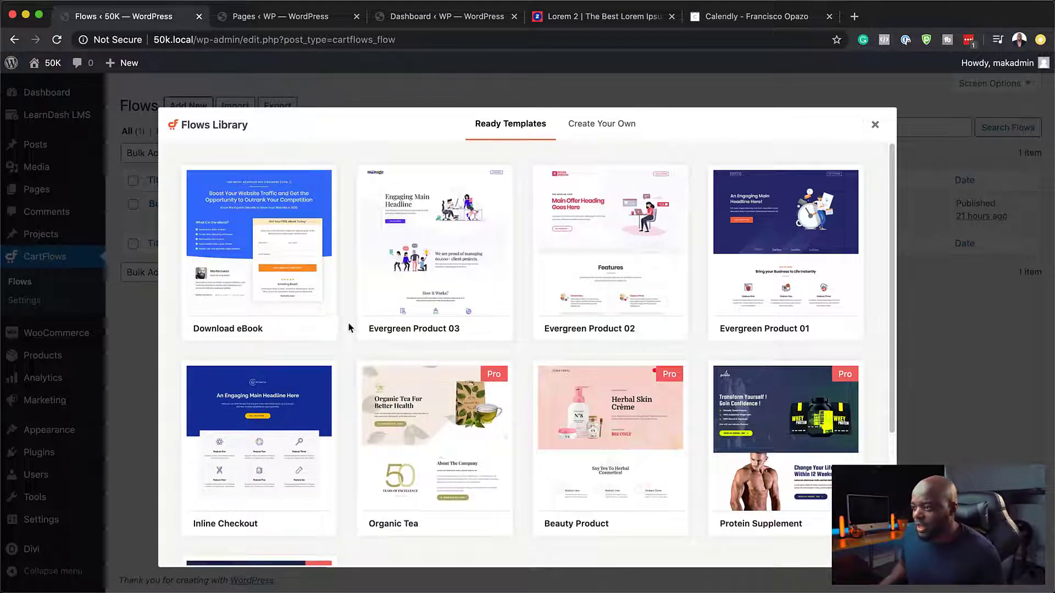
mouse_move(260, 290)
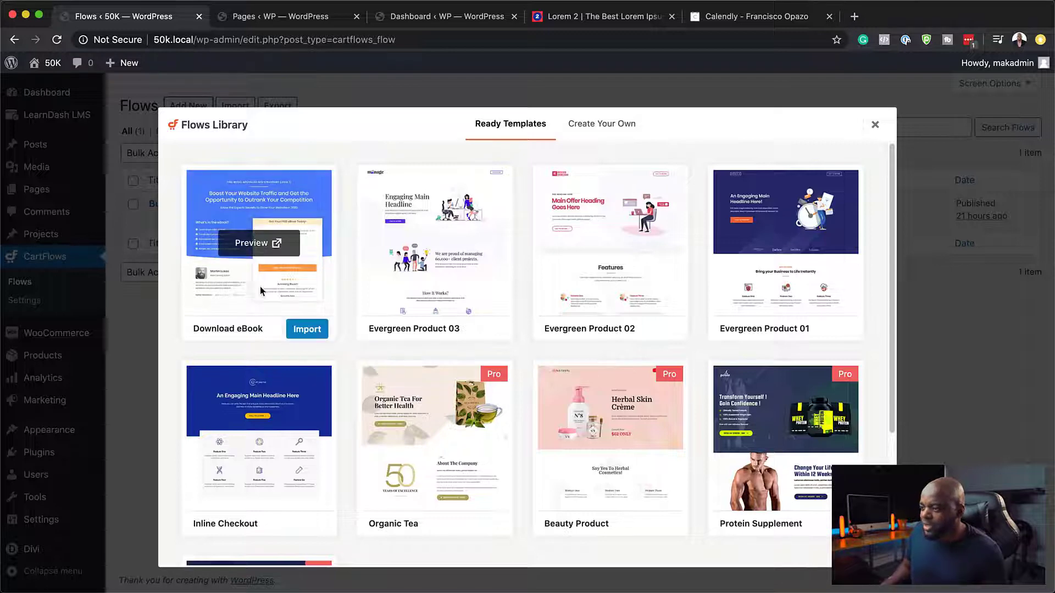
mouse_move(749, 262)
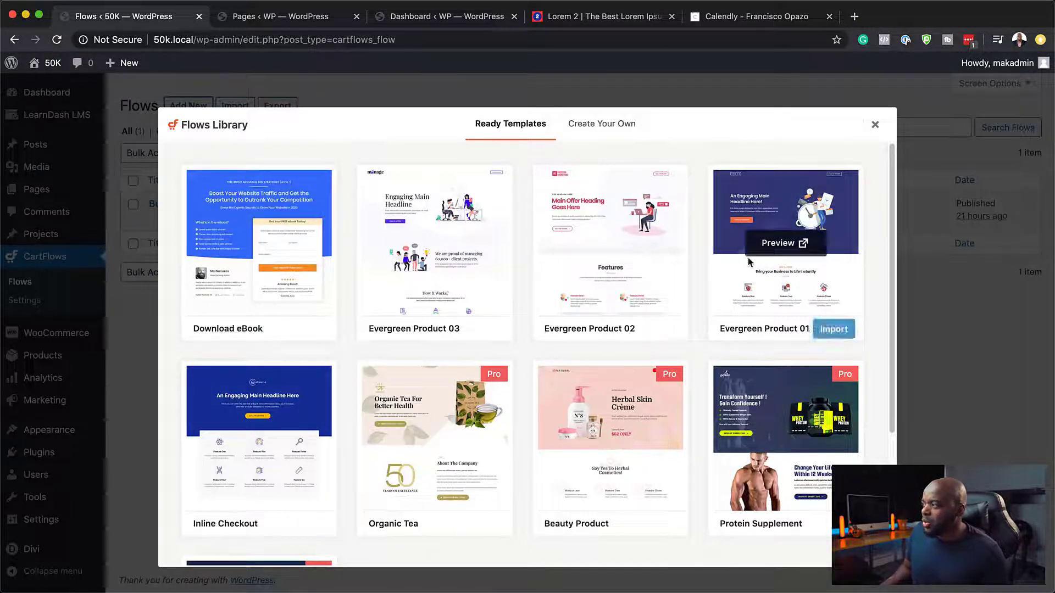
mouse_move(284, 327)
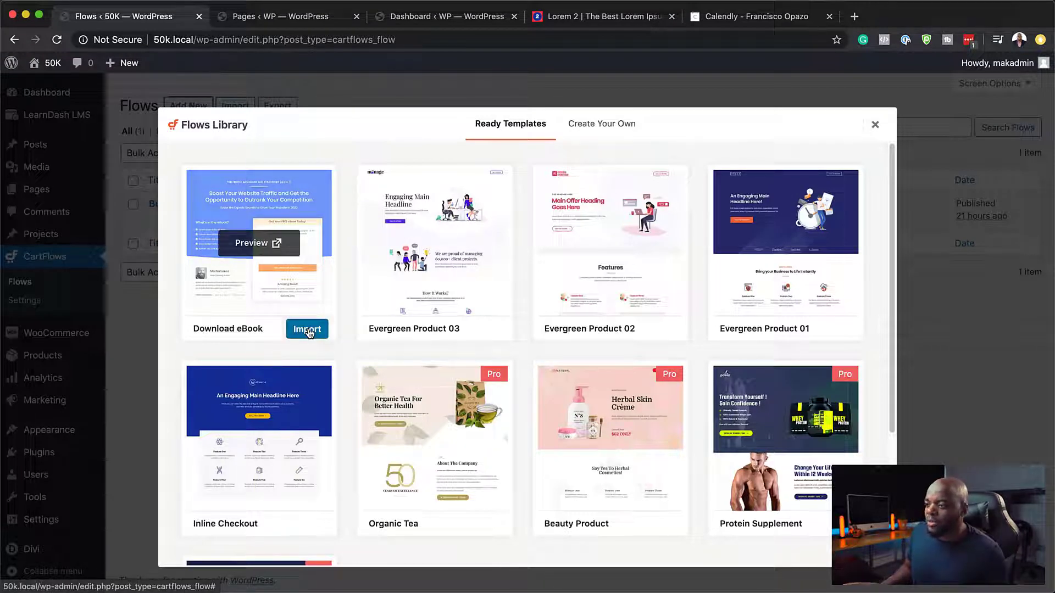
click(307, 330)
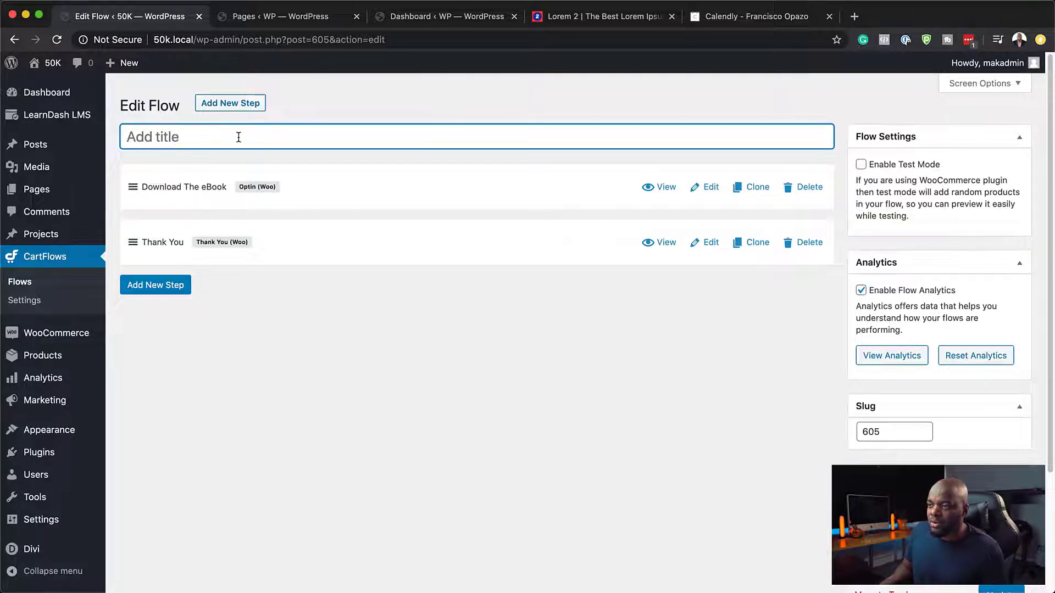
Title the imported flow "Free Ebook" and update it.
text(F)
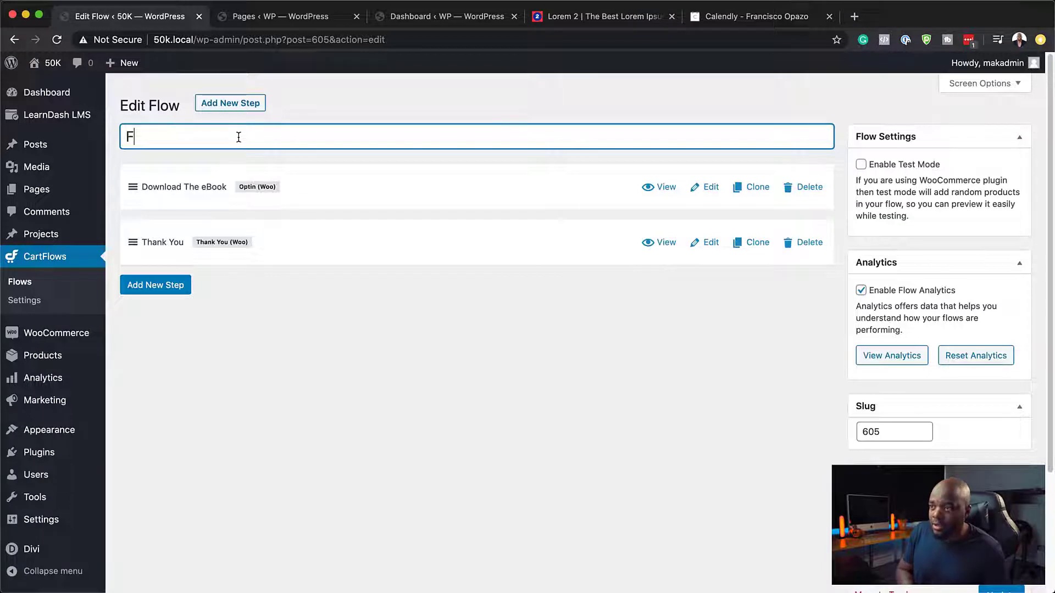
text(ree Ebook)
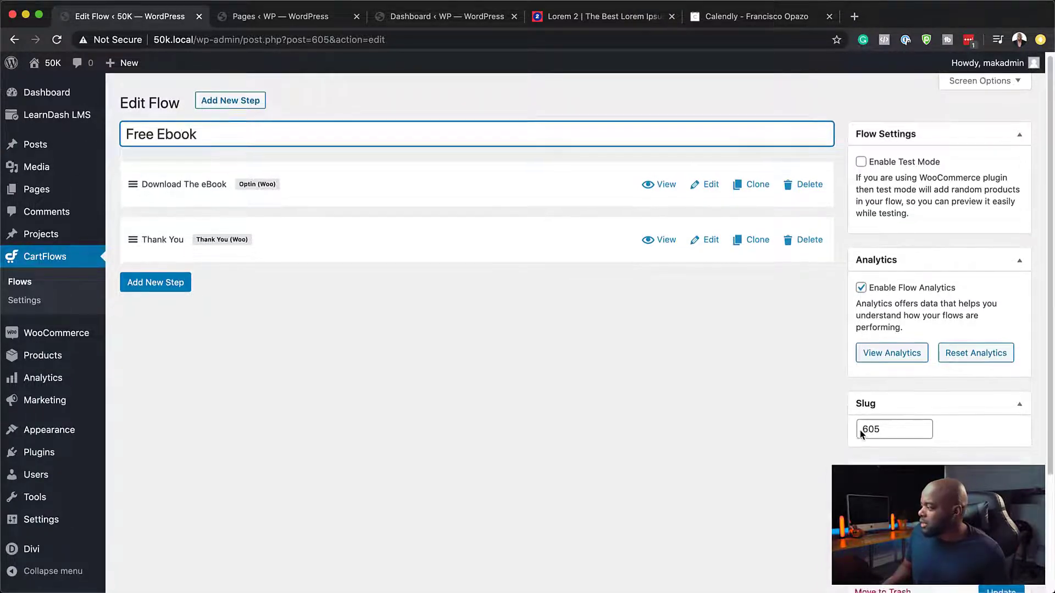
scroll(241, 107, down, 2)
click(1000, 504)
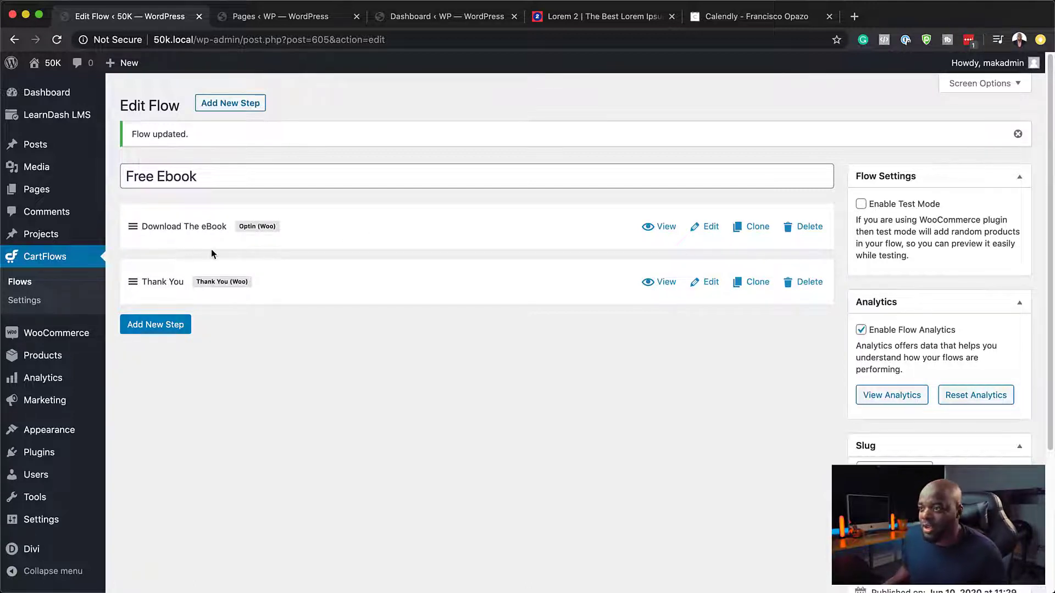
Review the live page of the Download The eBook opt-in step from its headline to the author section, then close it.
click(668, 230)
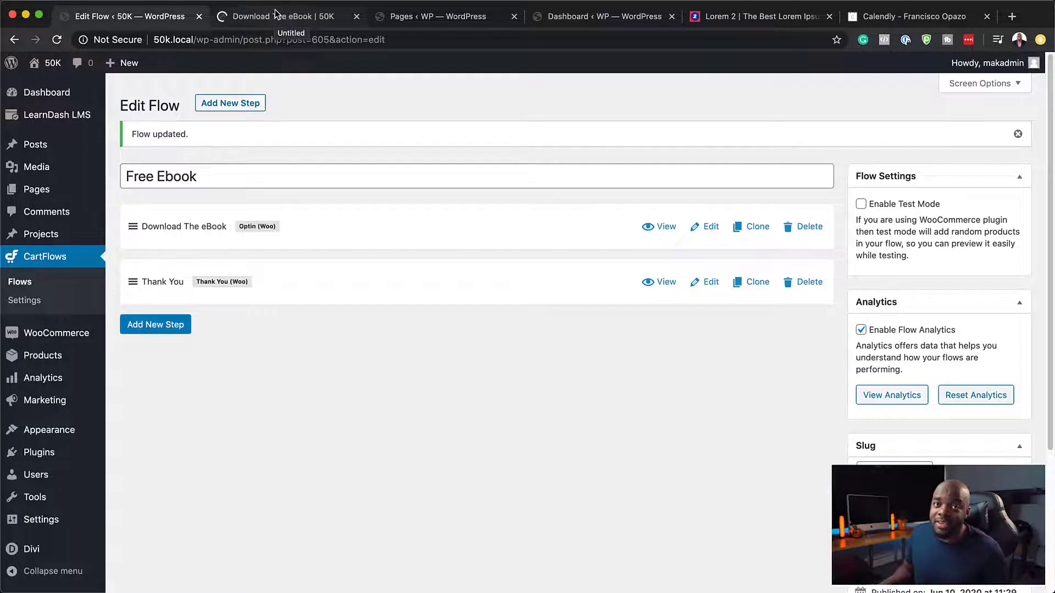
click(263, 21)
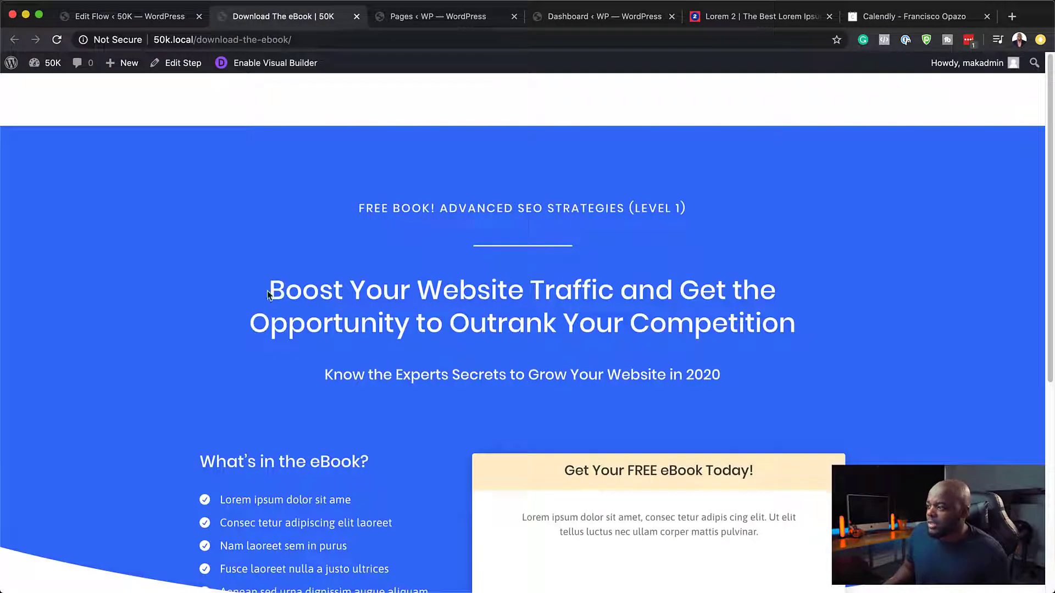
scroll(503, 314, down, 6)
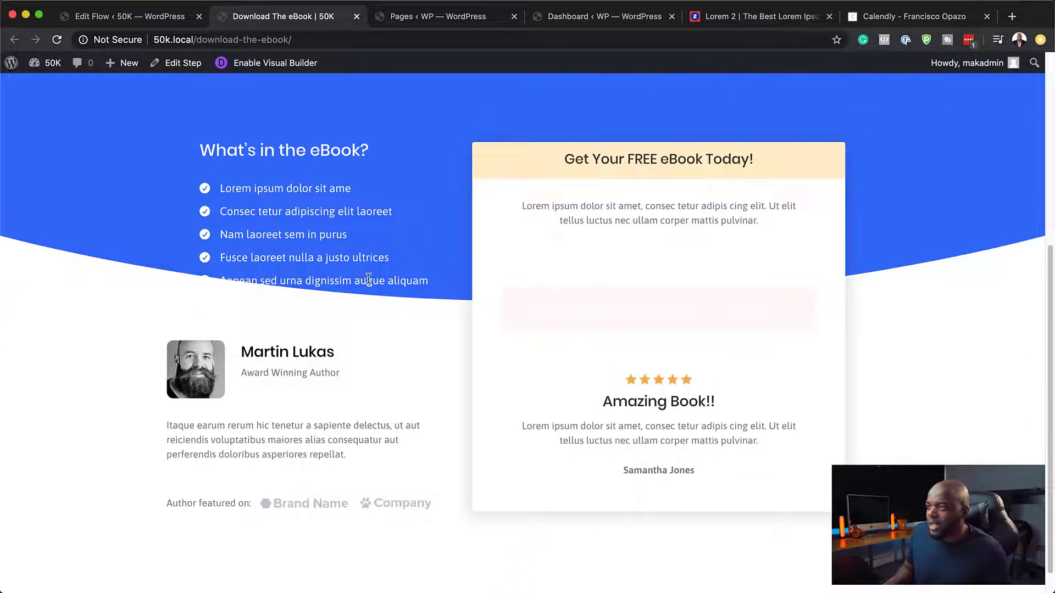
scroll(368, 277, down, 1)
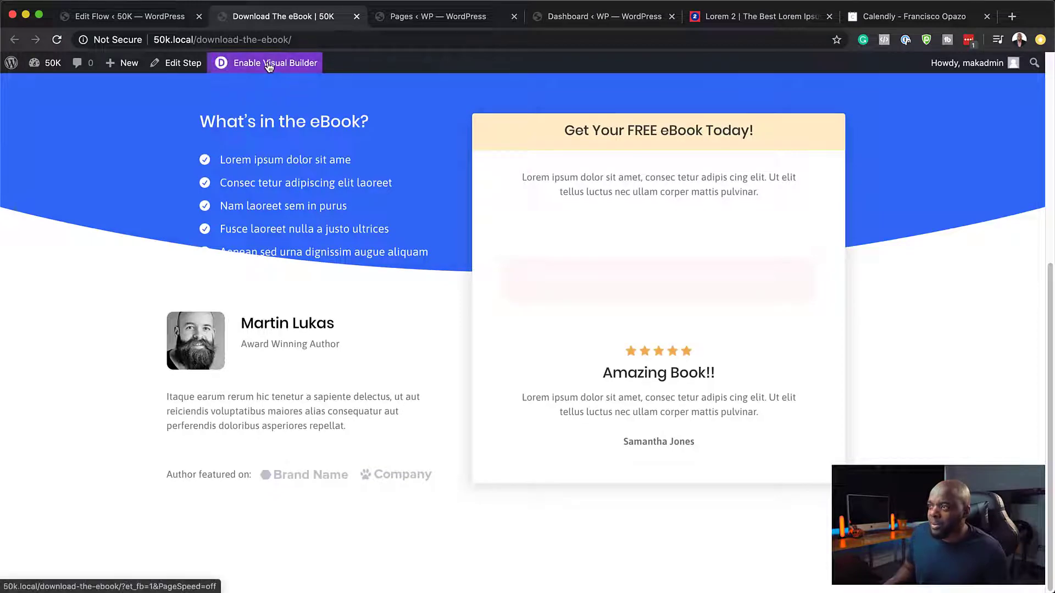
scroll(471, 417, up, 6)
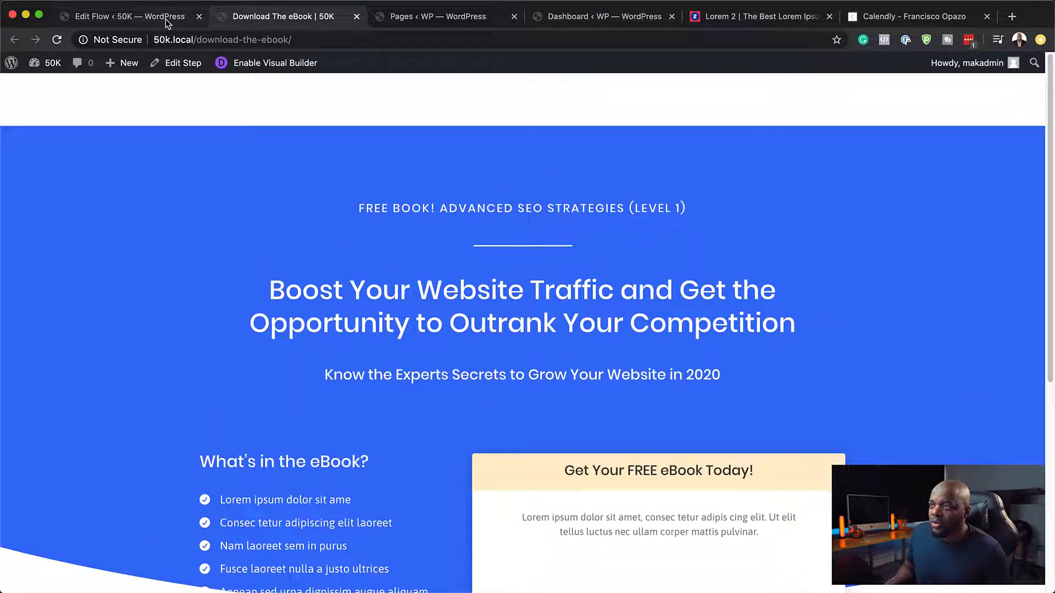
click(356, 16)
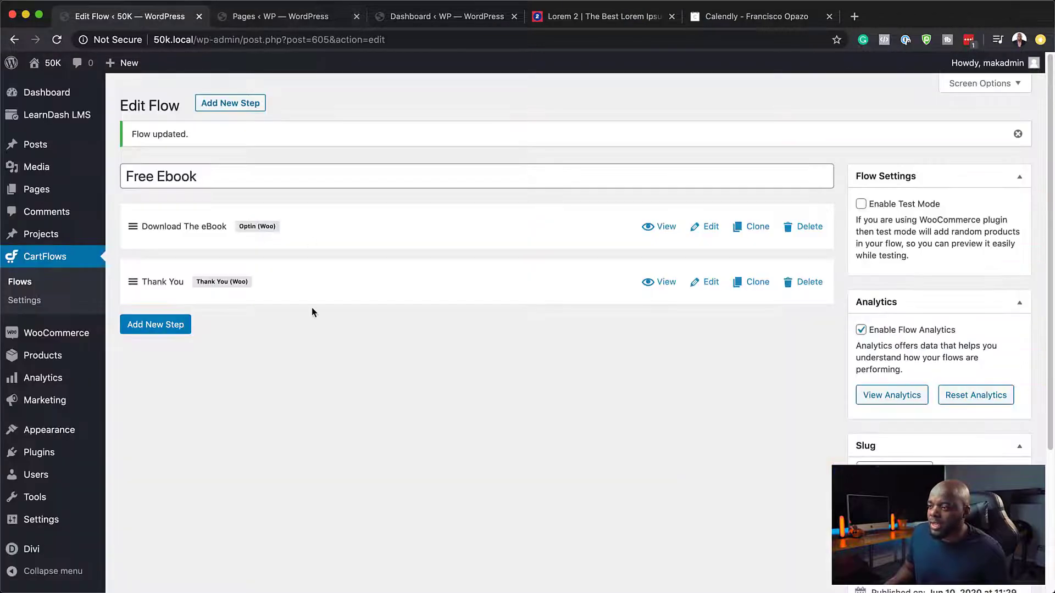
Review the live Thank You page of the flow, including its upgrade offer and social links, then close it.
super+click(666, 282)
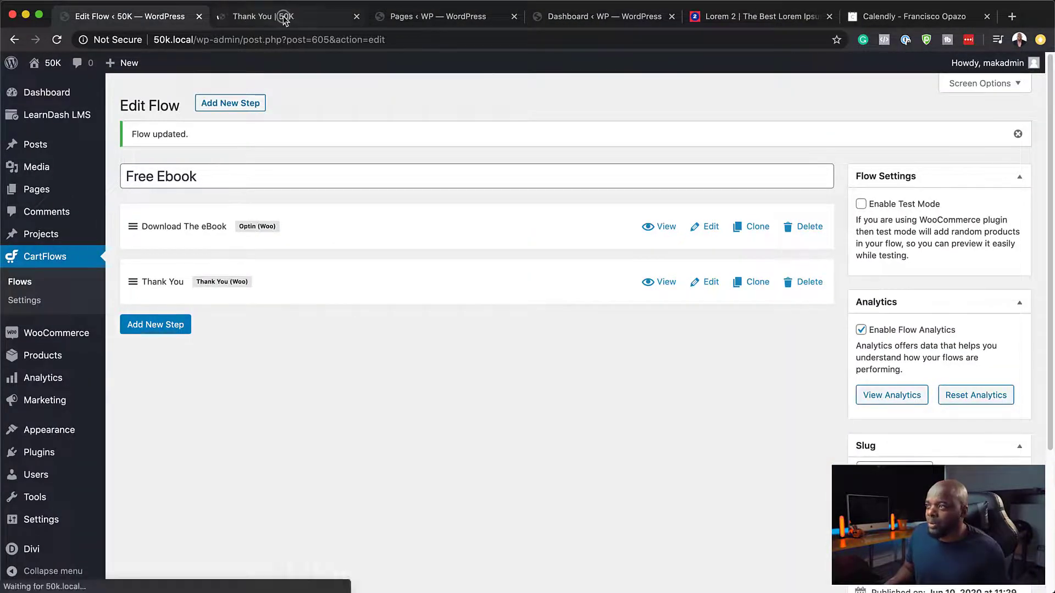
click(283, 19)
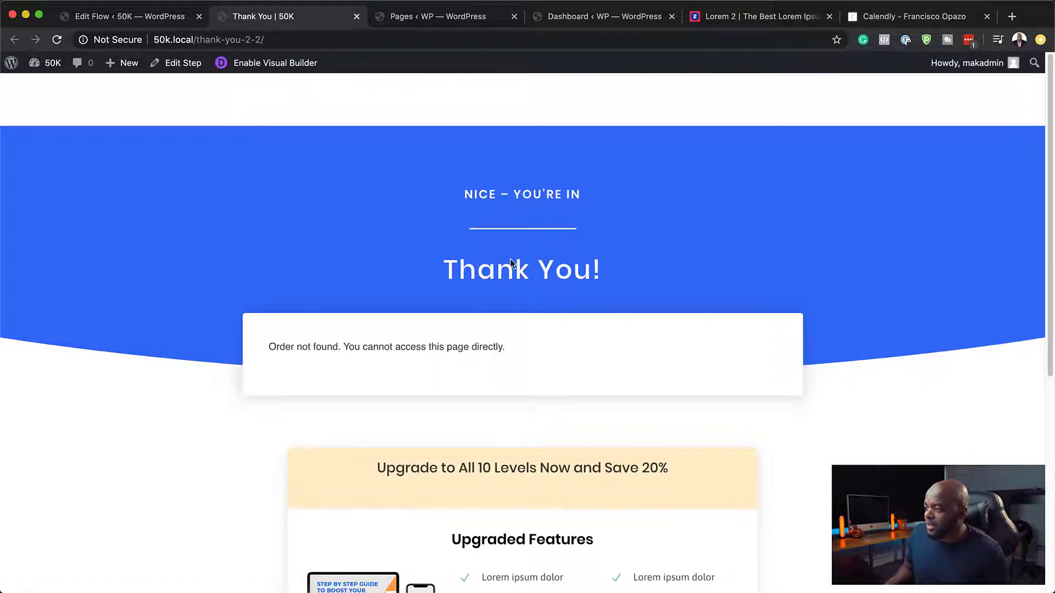
scroll(231, 353, down, 5)
scroll(231, 354, down, 1)
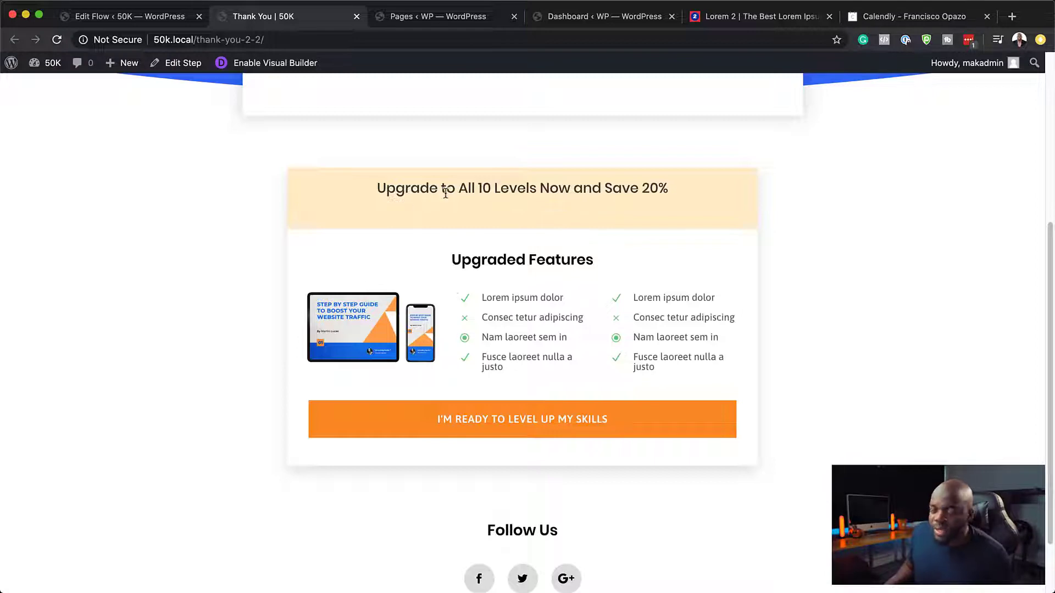
scroll(654, 429, down, 2)
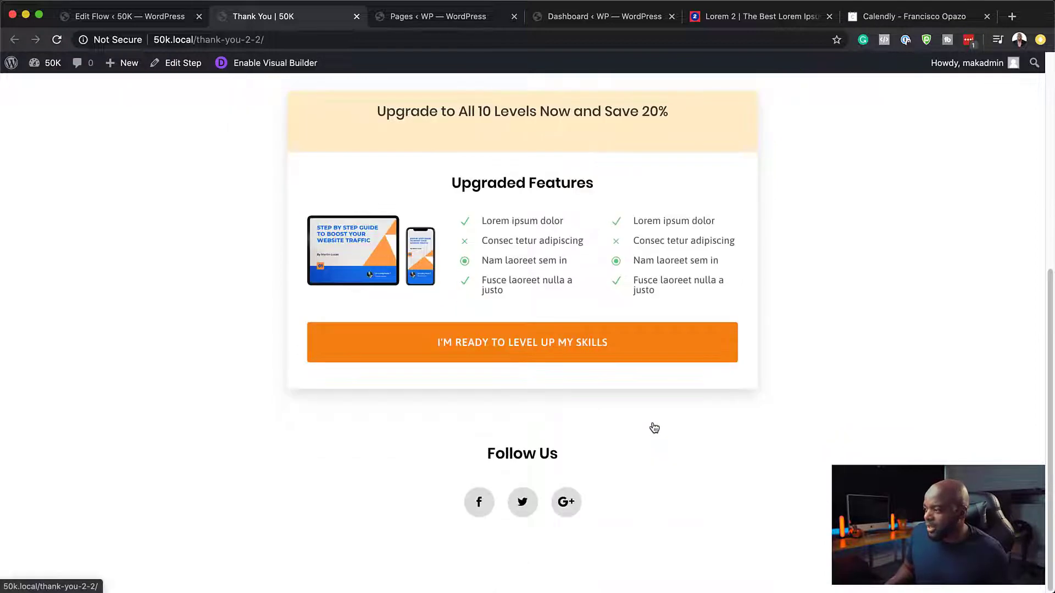
scroll(654, 428, up, 7)
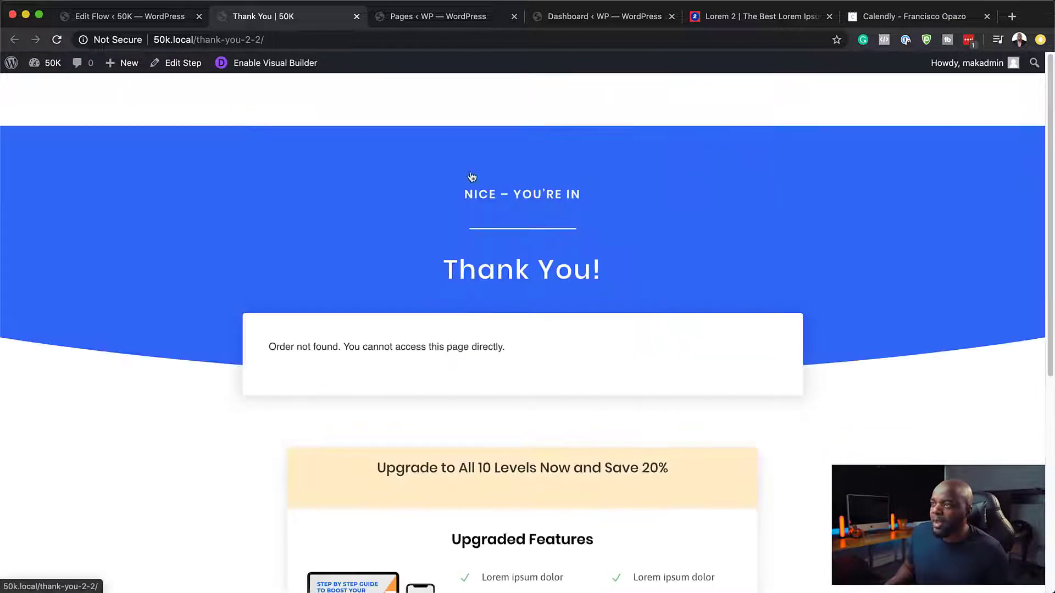
click(356, 16)
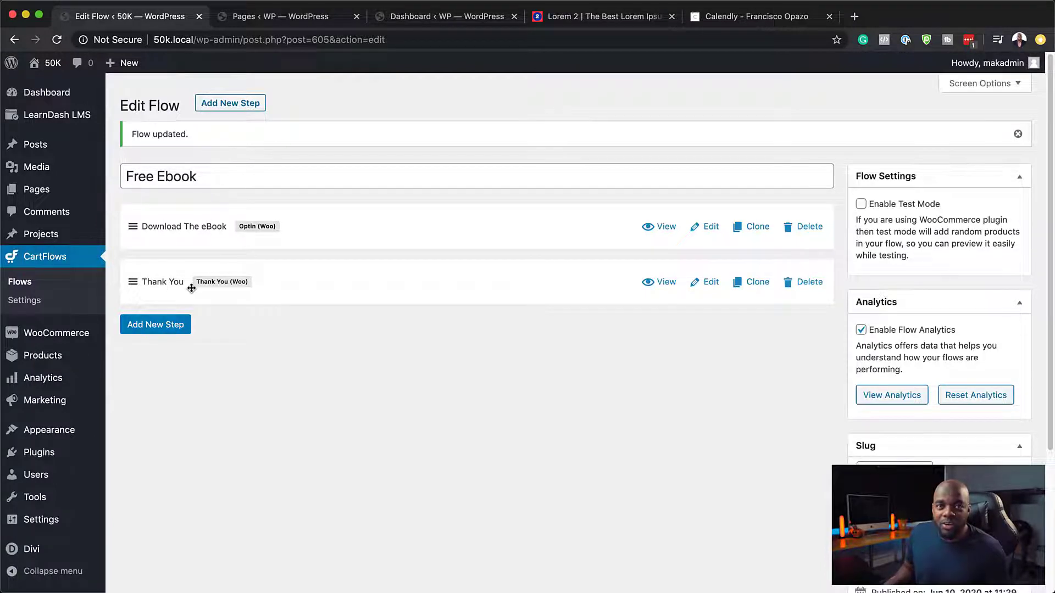
Add a checkout step to the flow by importing the ready-made Checkout (Woo) template with the navy header and orange order button.
click(156, 325)
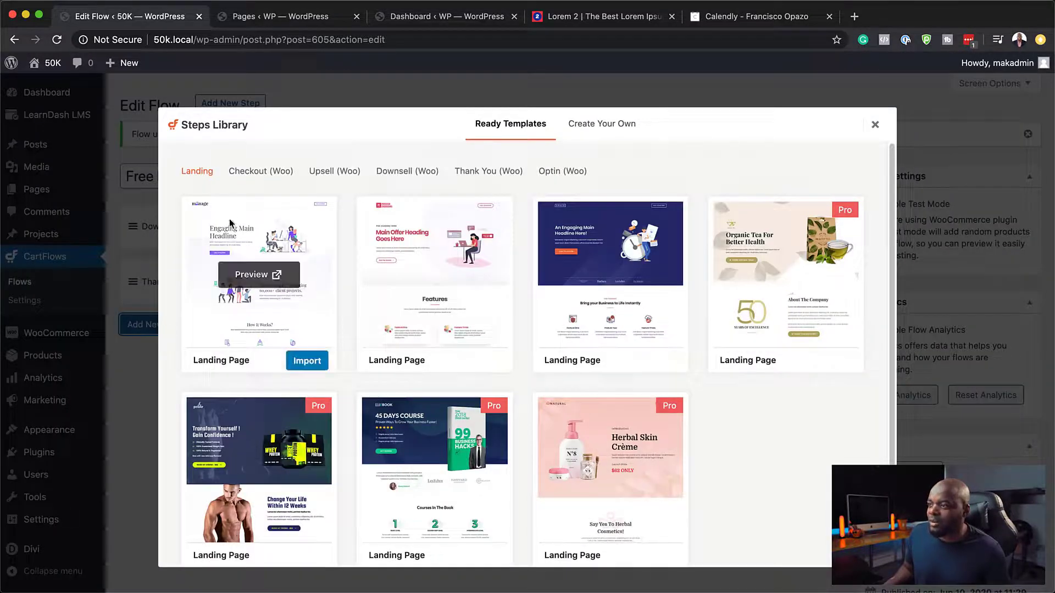
click(262, 175)
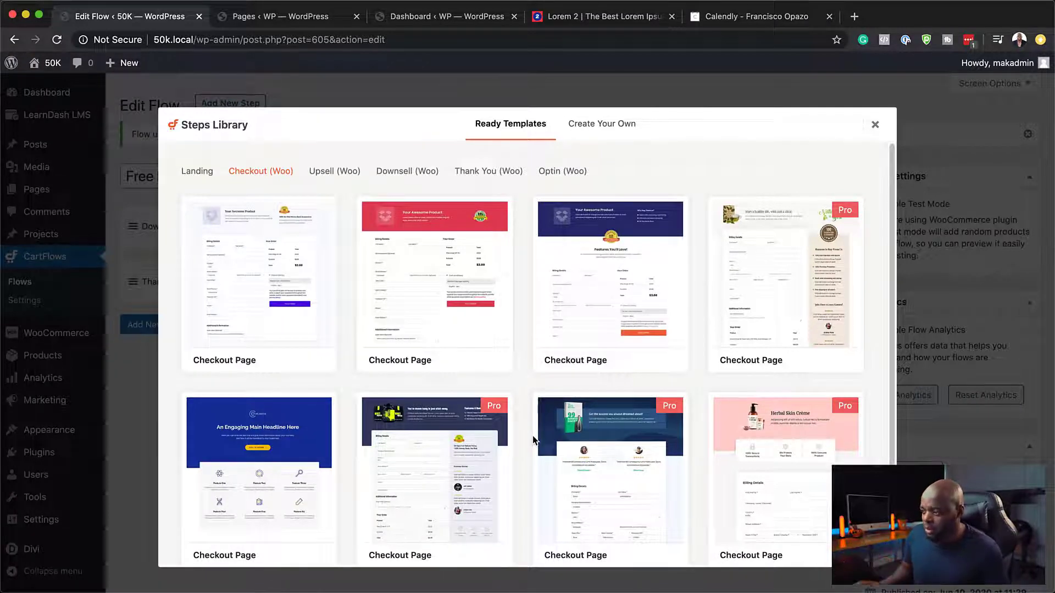
mouse_move(412, 266)
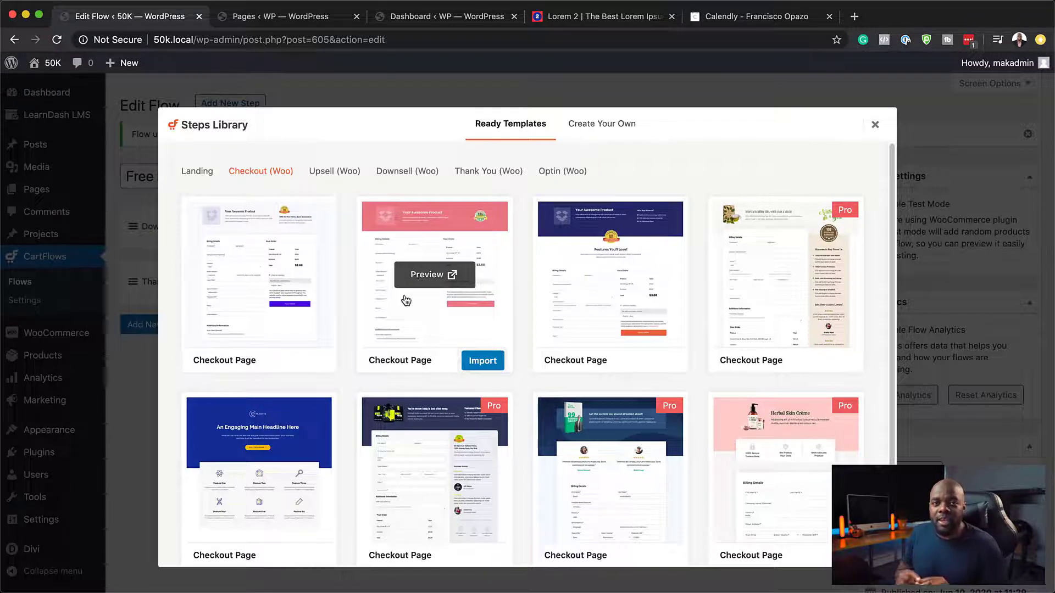
scroll(593, 258, down, 1)
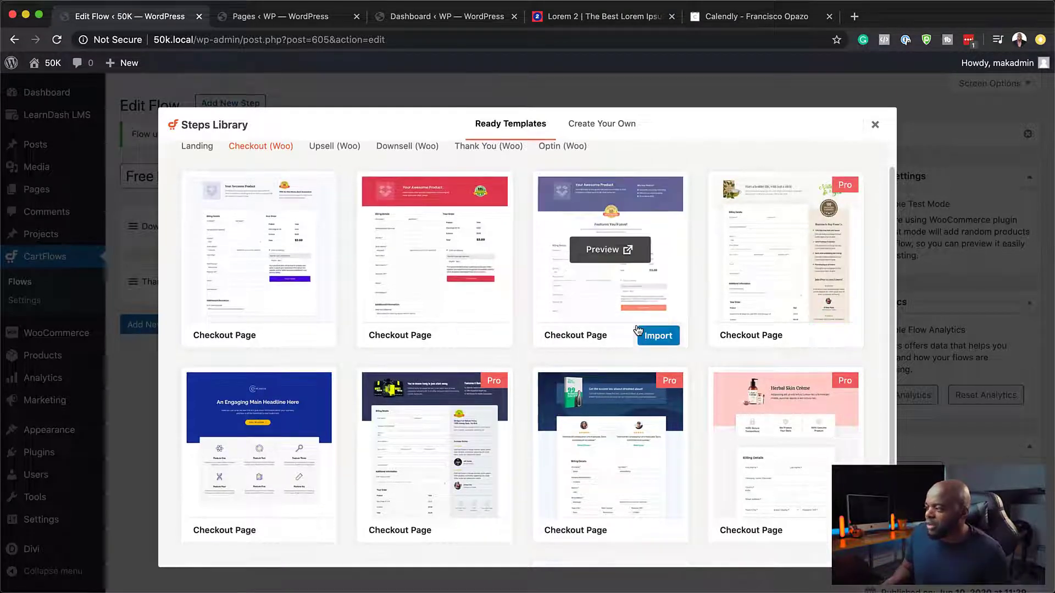
scroll(555, 198, up, 1)
click(664, 365)
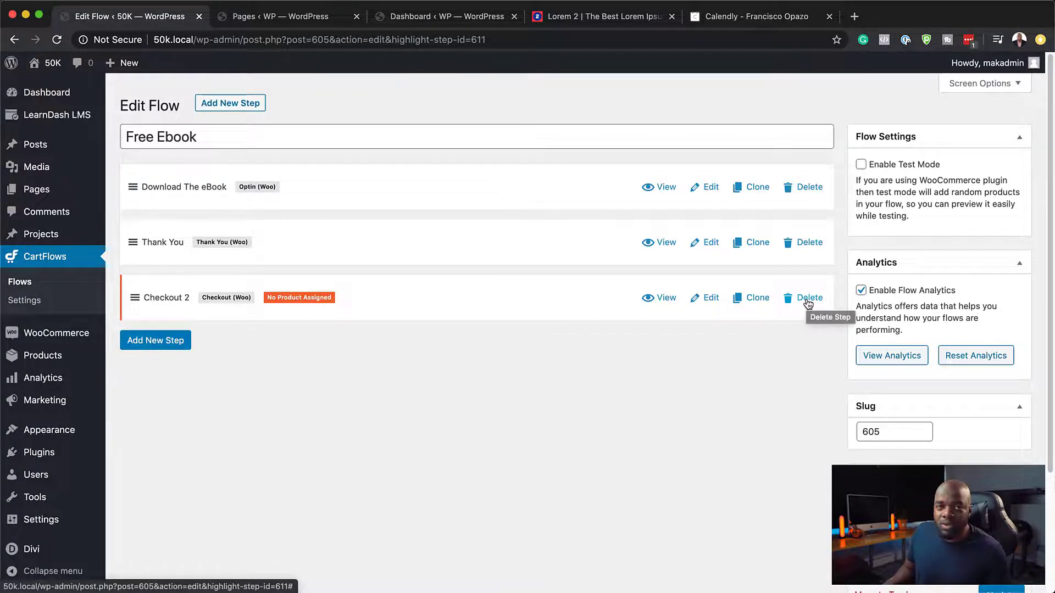
Clone the Checkout 2 step in the flow.
click(753, 299)
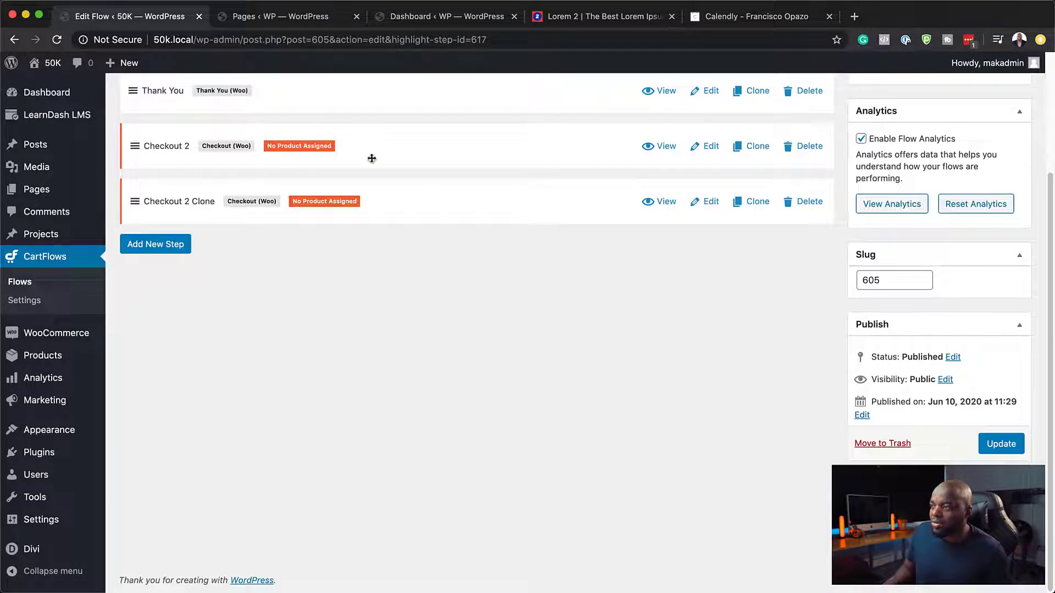
scroll(552, 296, up, 2)
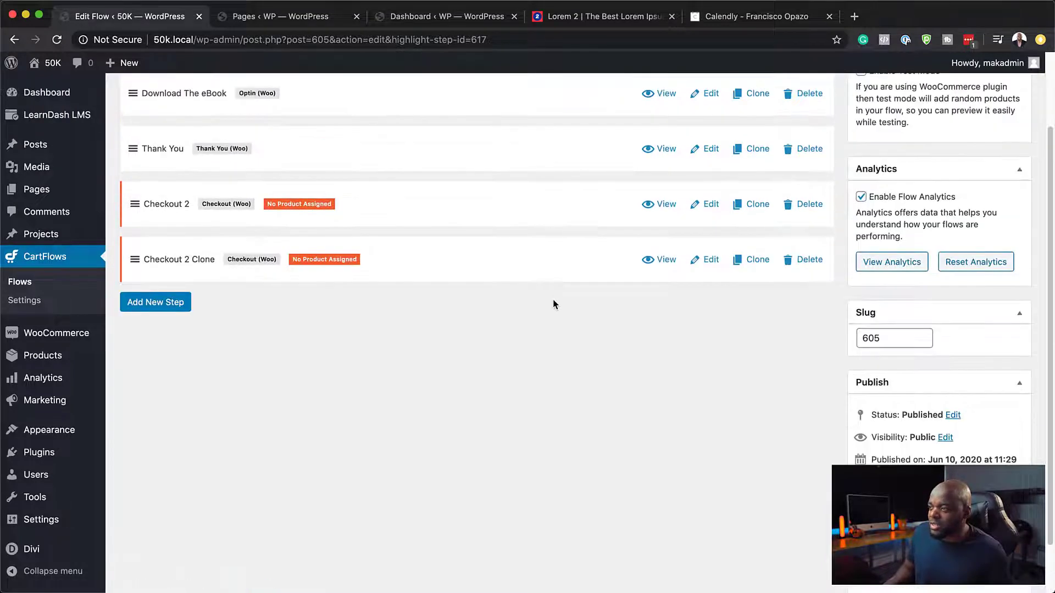
scroll(537, 286, up, 3)
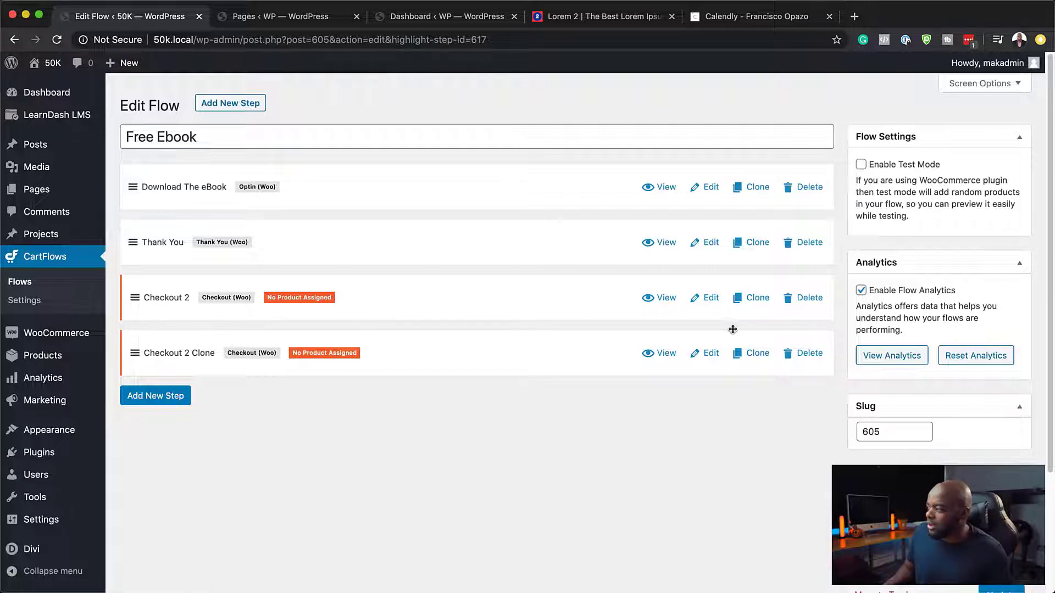
Edit the Checkout 2 step and save its permalink slug as "checkout one".
click(712, 301)
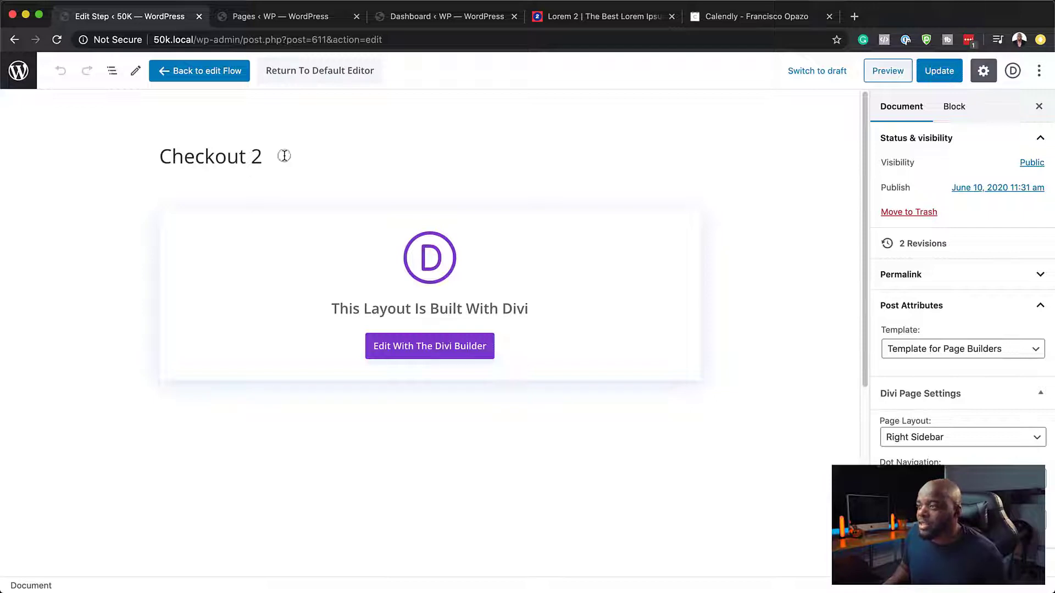
click(284, 156)
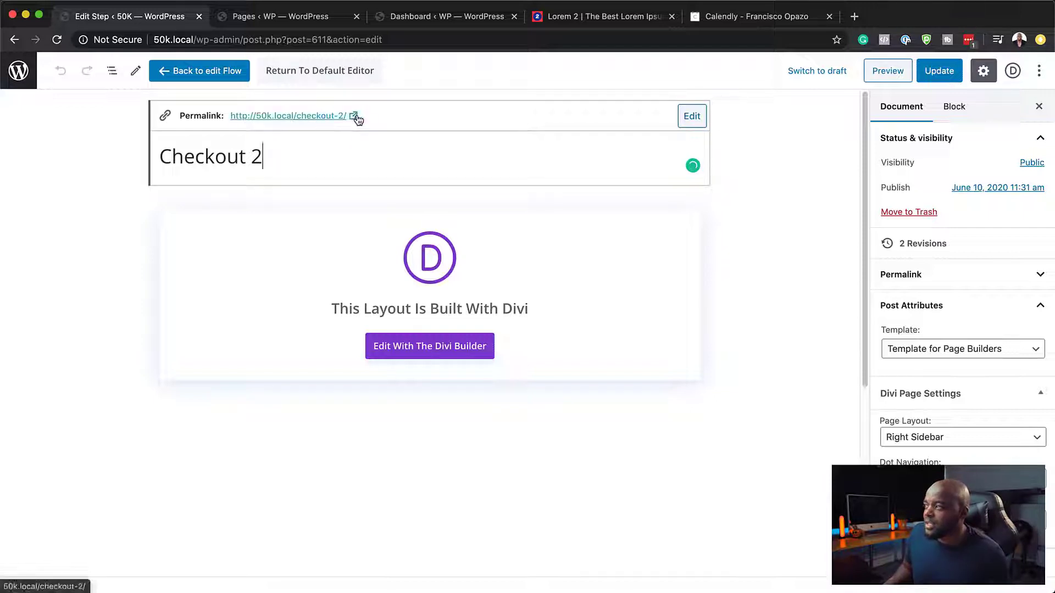
click(691, 116)
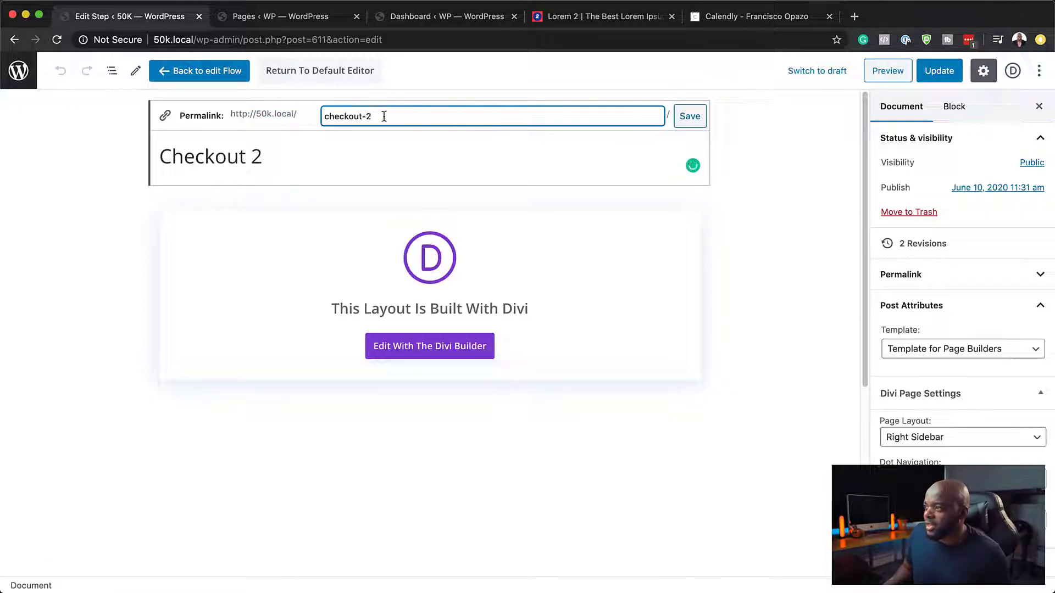
drag(384, 116, 275, 99)
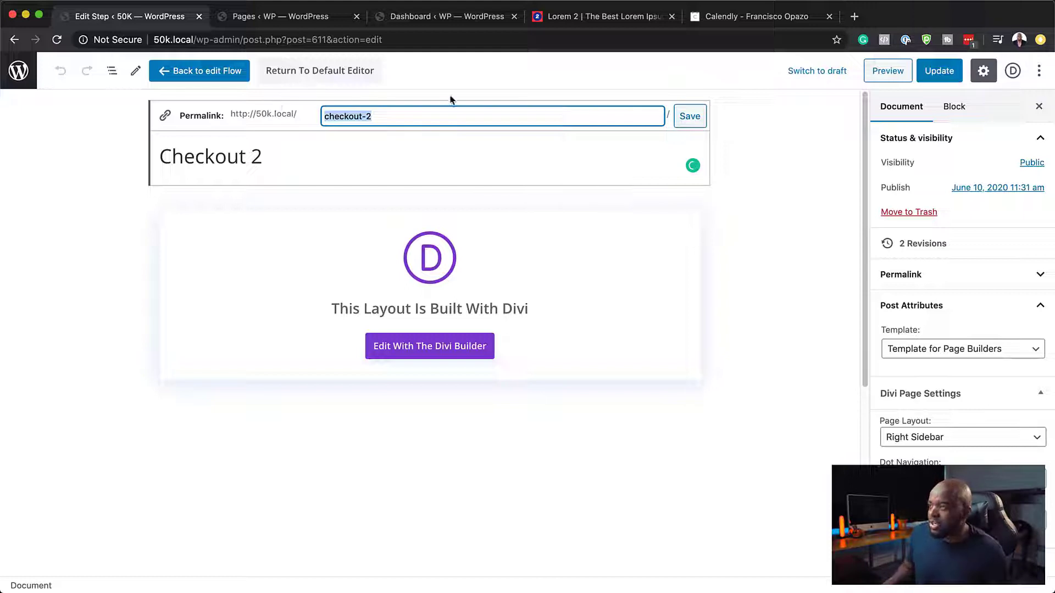
text(checkout one)
click(313, 164)
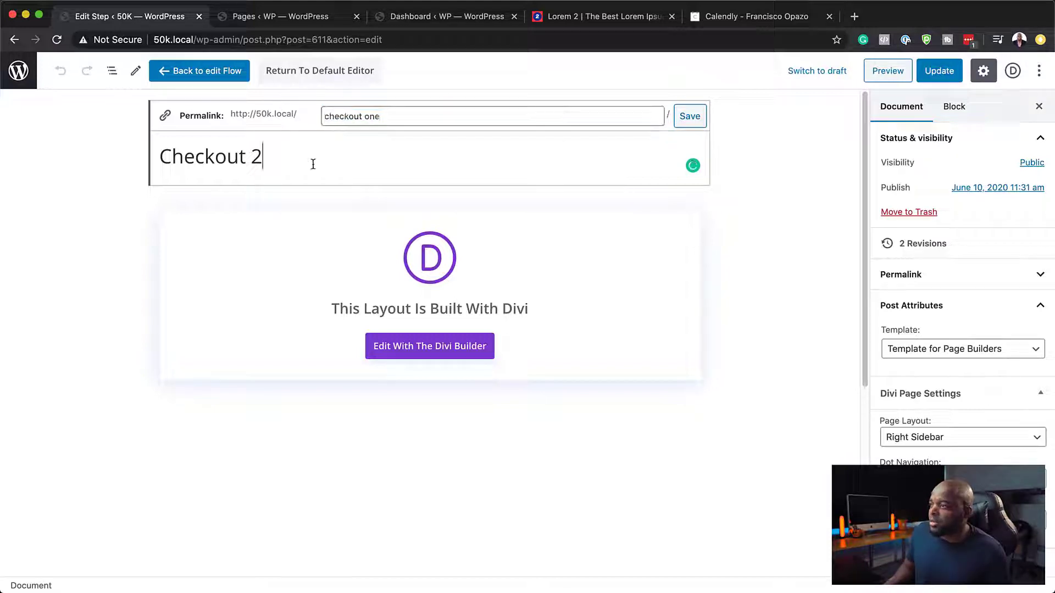
click(690, 116)
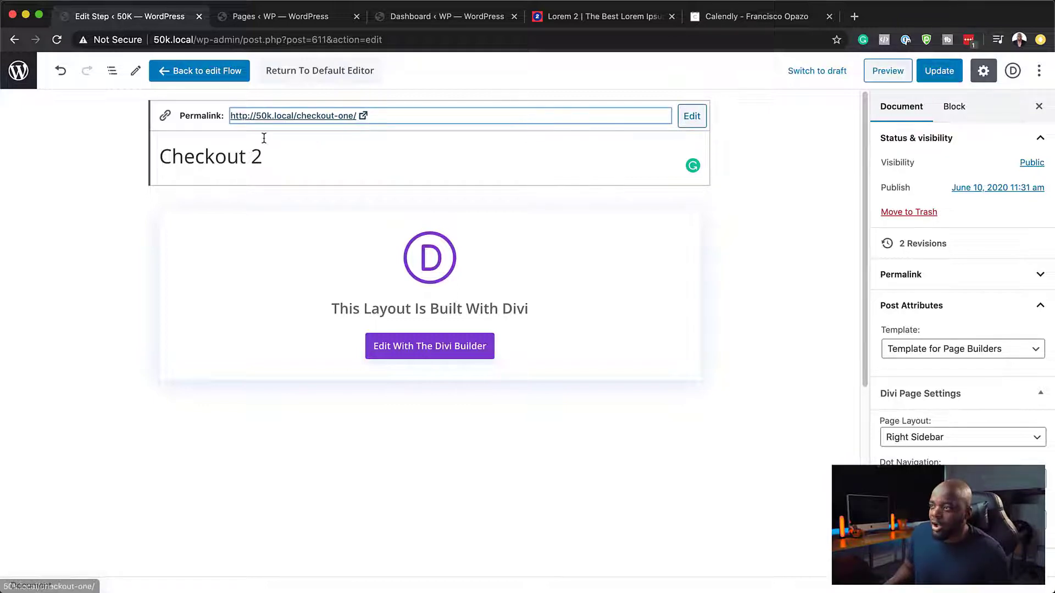
triple_click(284, 160)
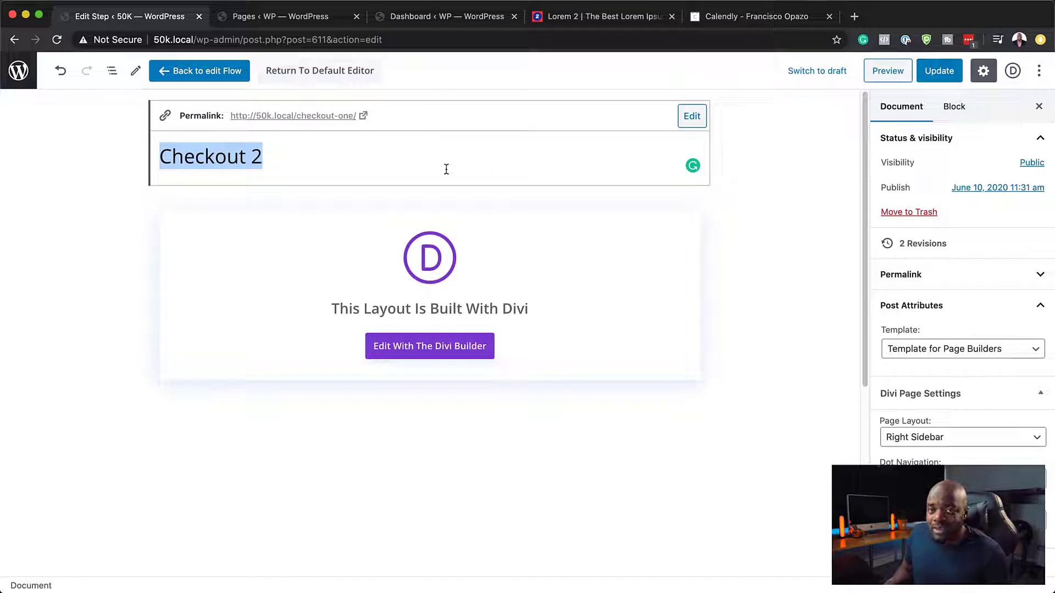
click(448, 350)
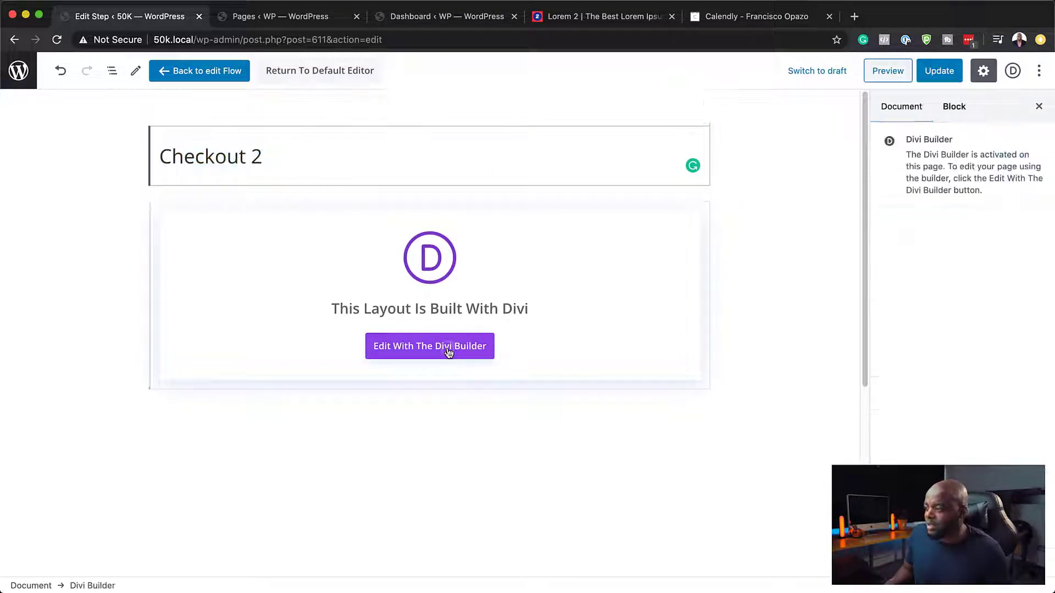
click(564, 206)
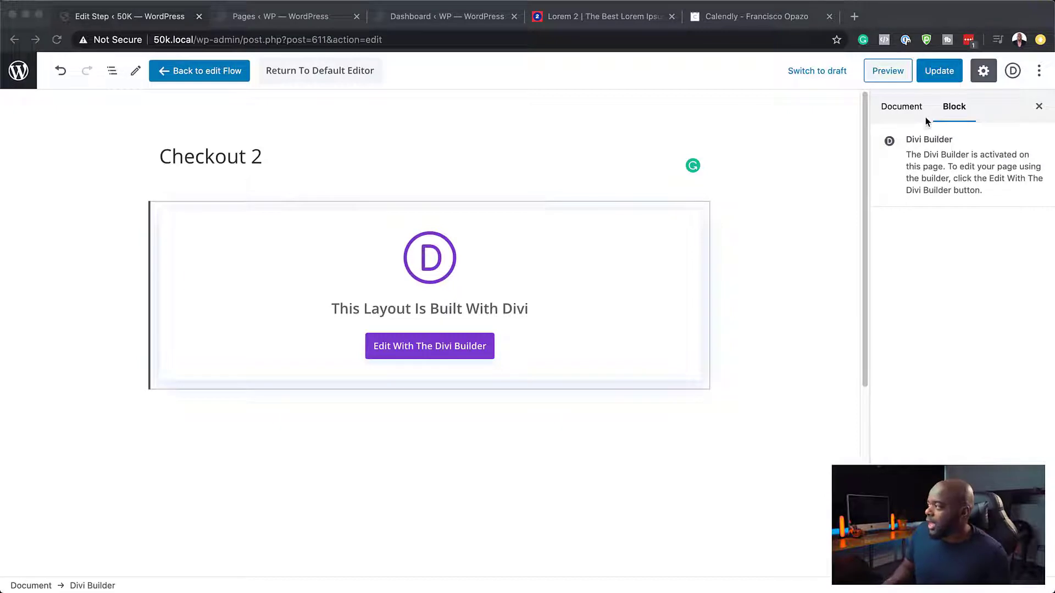
Leave the step editor and start a new WooCommerce product named "Free Ebook".
click(22, 72)
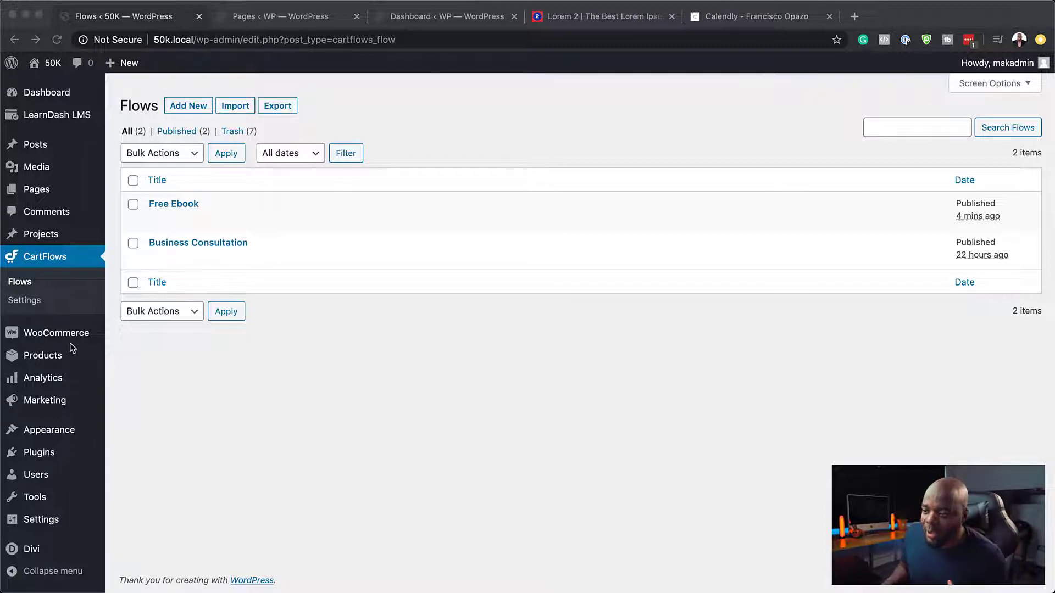
click(117, 363)
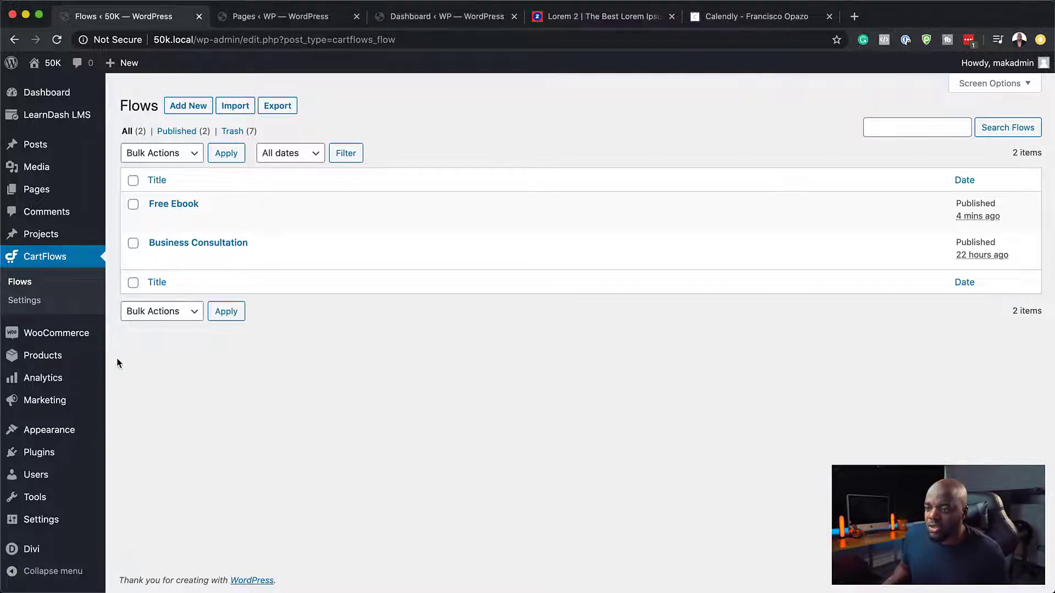
mouse_move(44, 356)
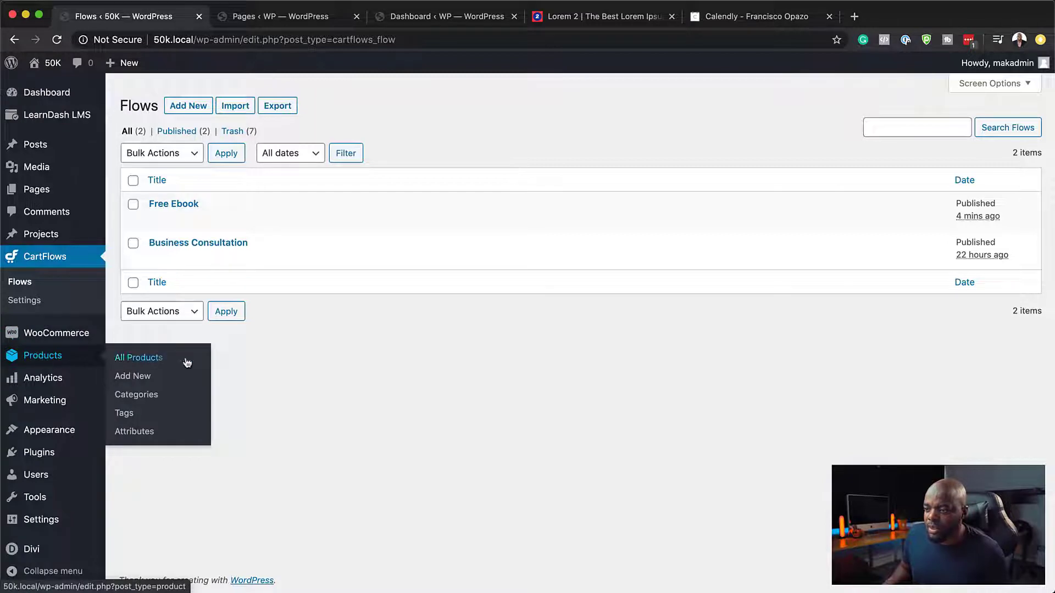
click(146, 378)
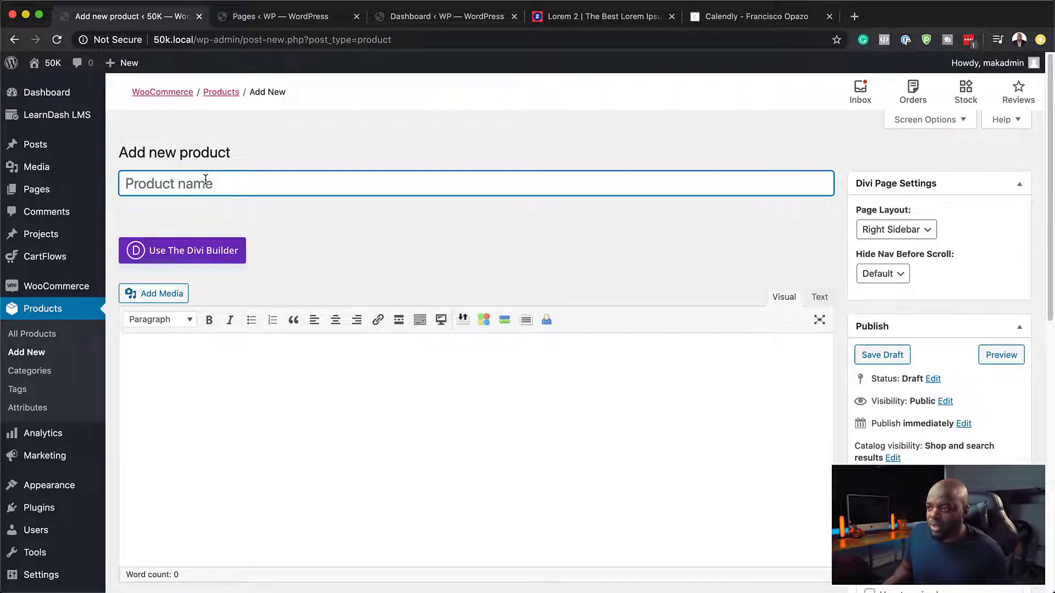
text(Free)
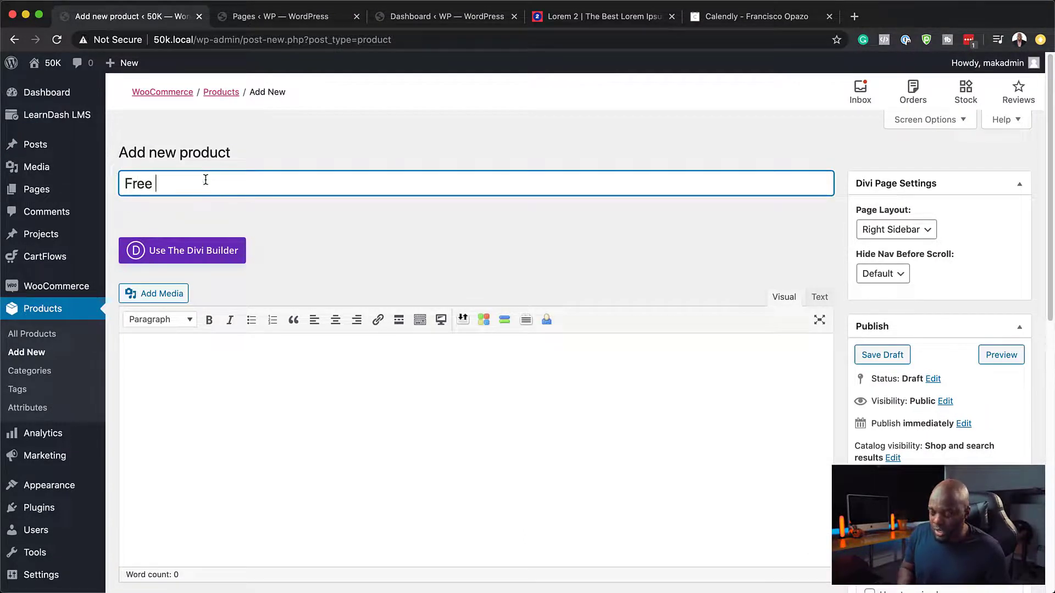
text( Ebook)
scroll(471, 360, down, 3)
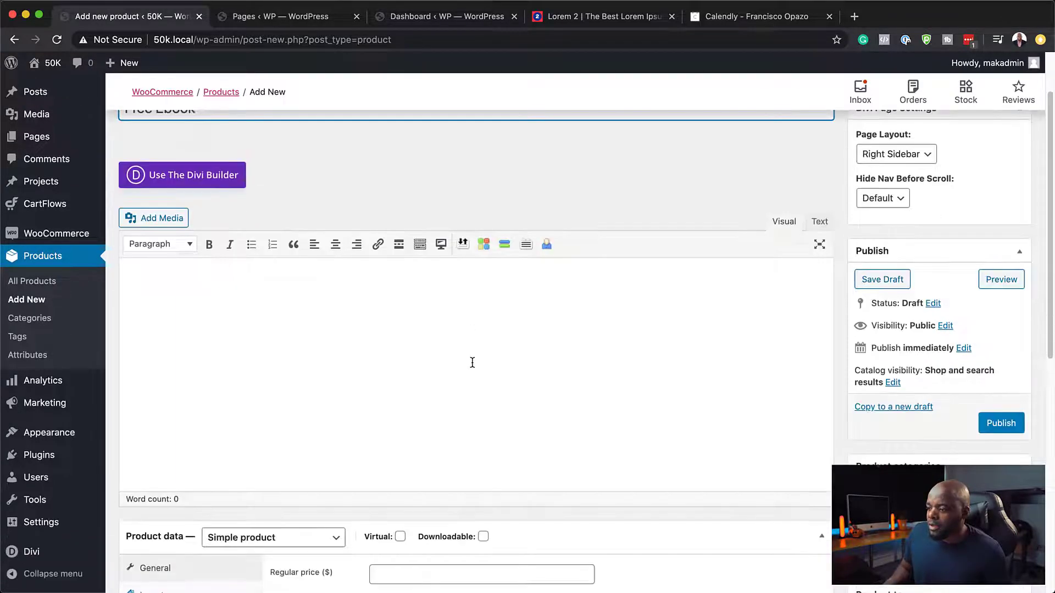
Mark the Free Ebook product as virtual and downloadable, with a regular price of 0.00.
scroll(472, 362, down, 8)
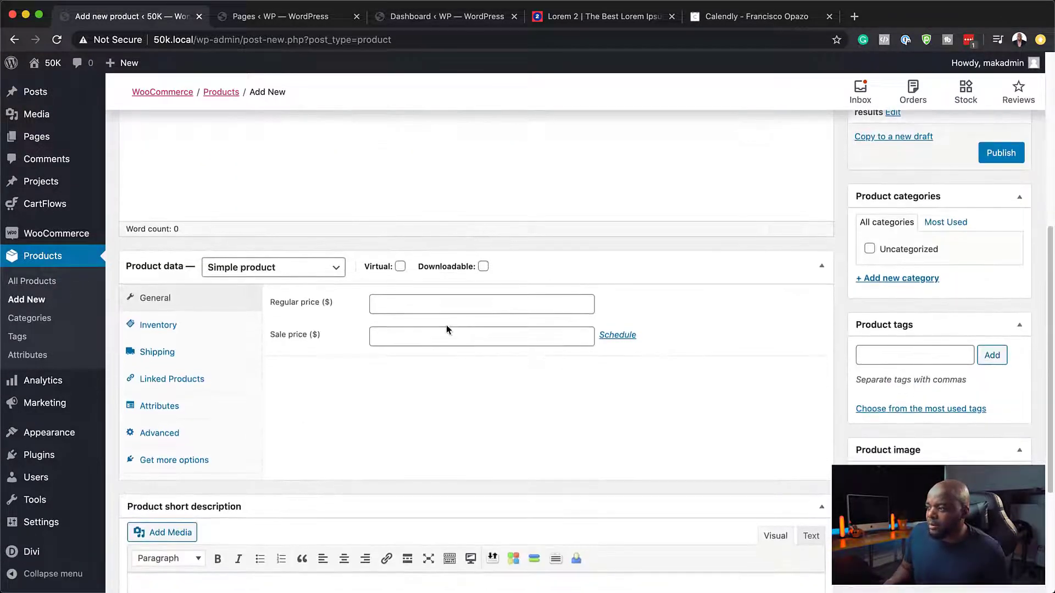
click(400, 267)
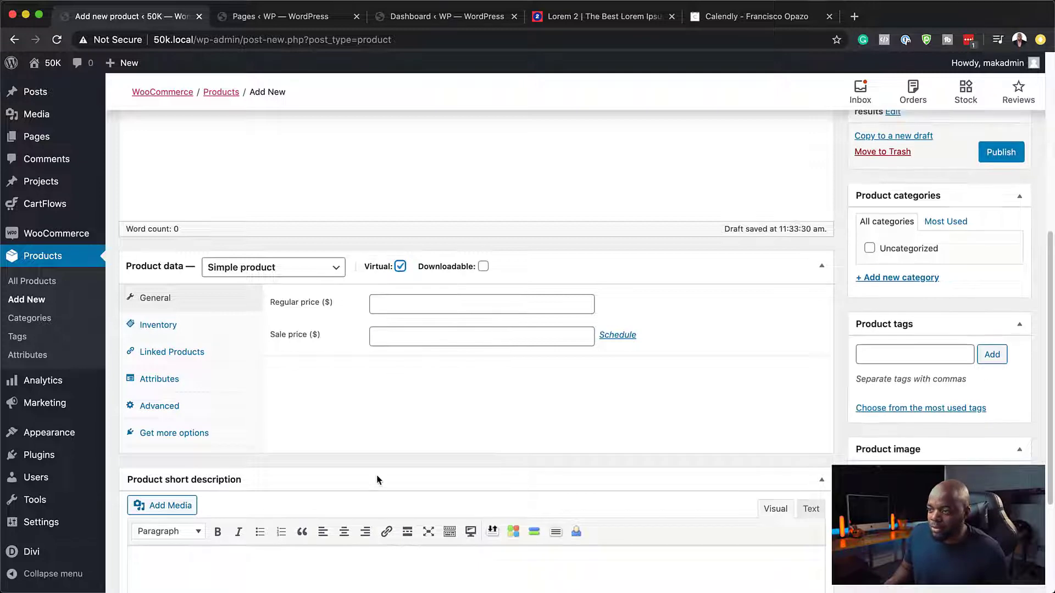
click(383, 305)
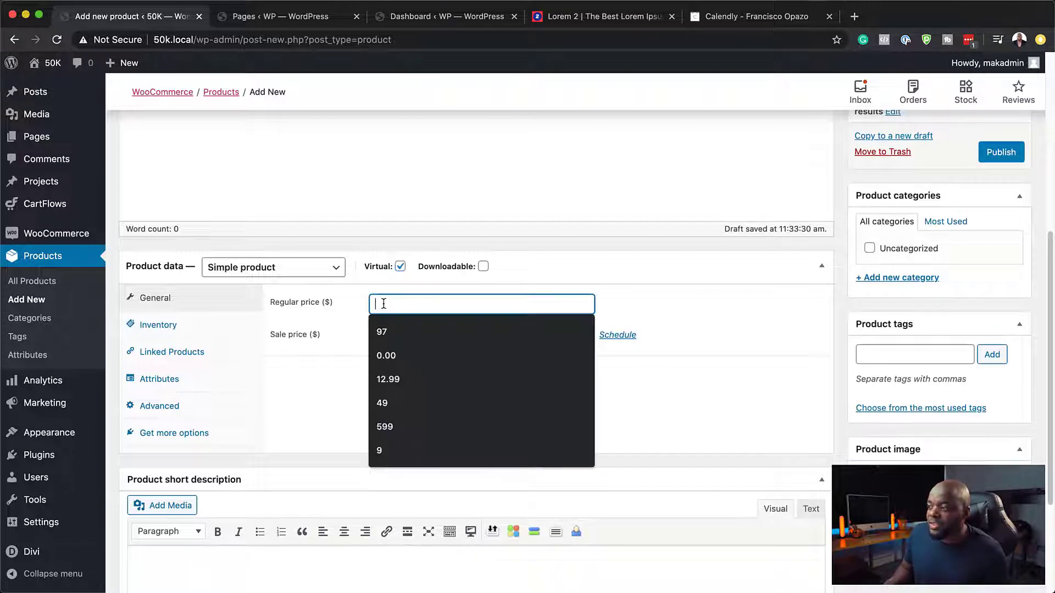
click(396, 355)
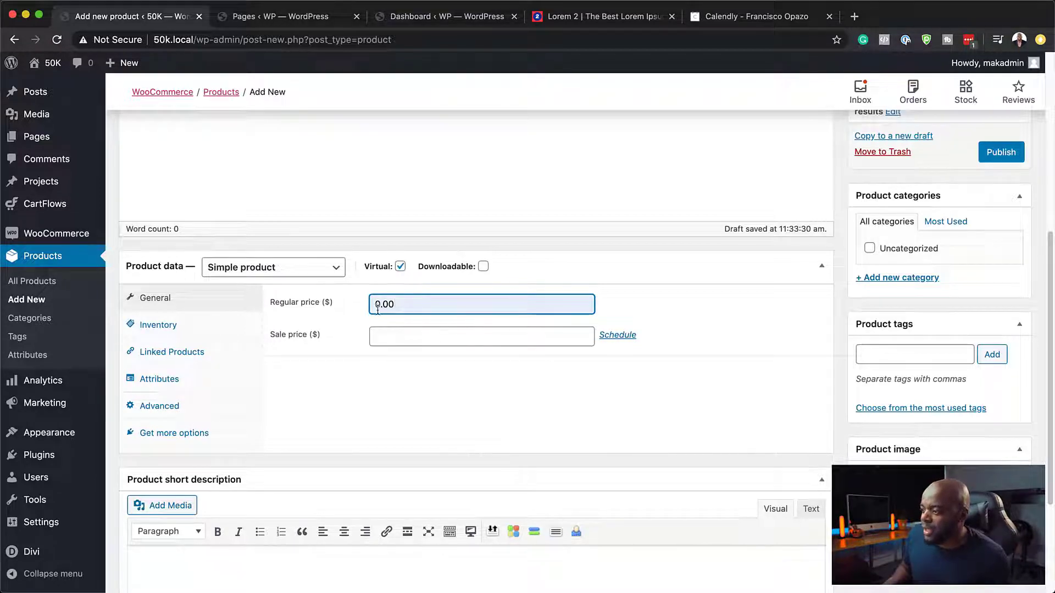
click(483, 268)
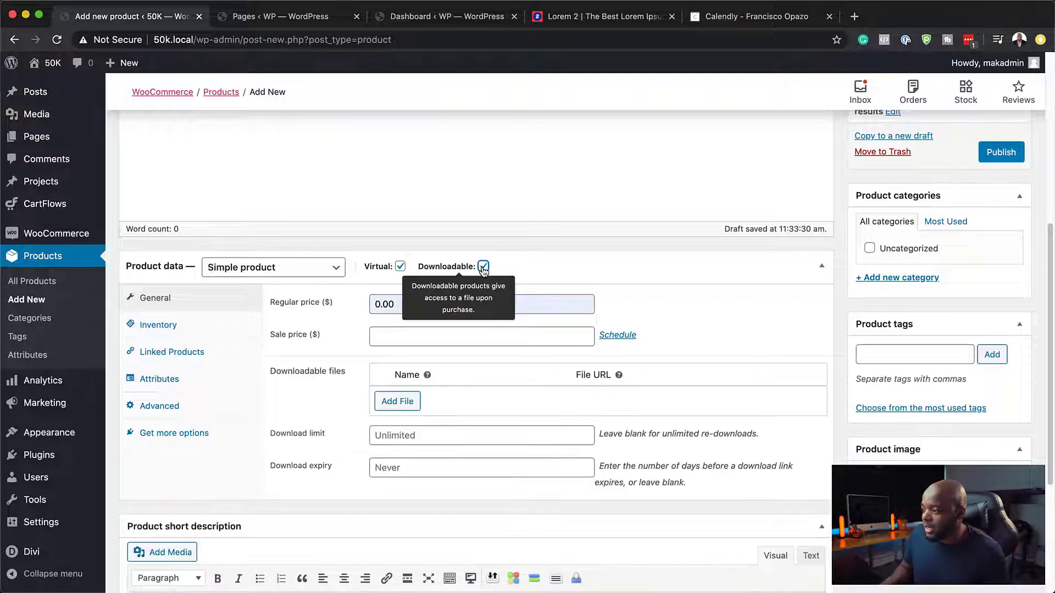
Add BLOGGER-PRO-1-uxv9ok.zip from the media library as the product's downloadable file.
click(405, 407)
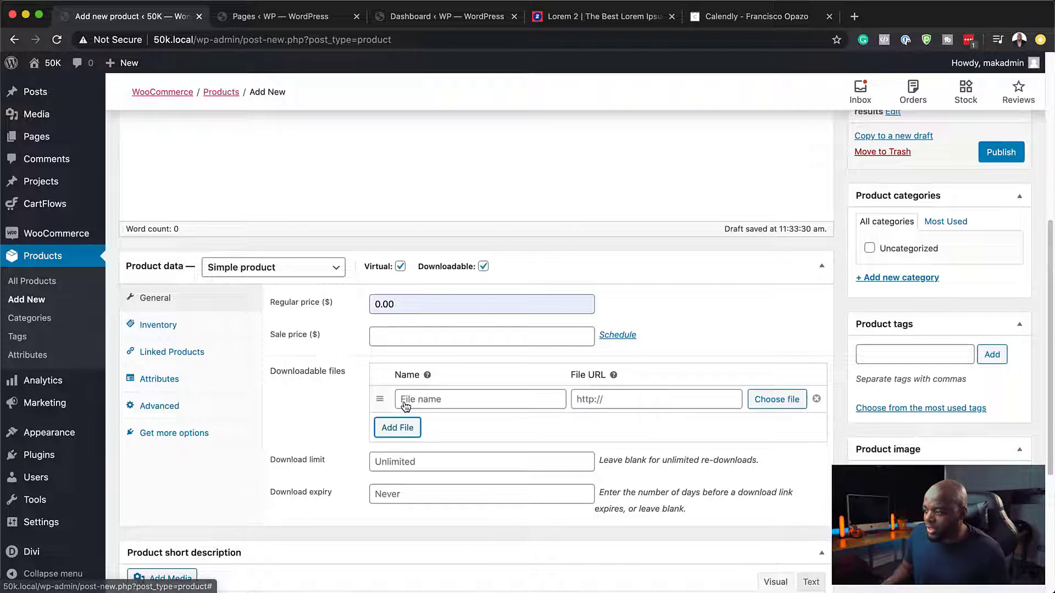
click(791, 400)
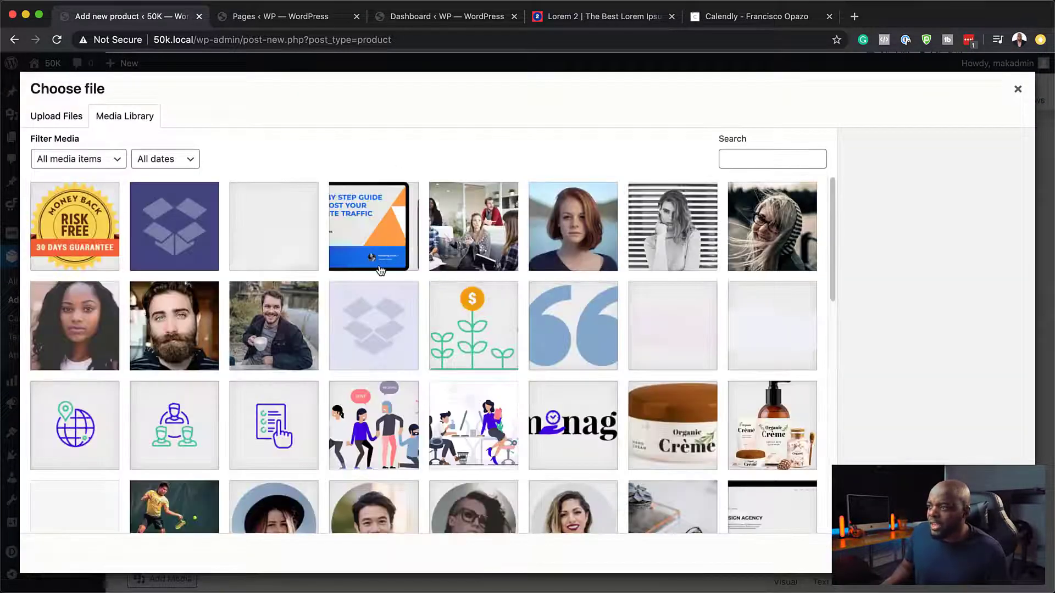
scroll(520, 400, down, 1)
scroll(519, 400, down, 15)
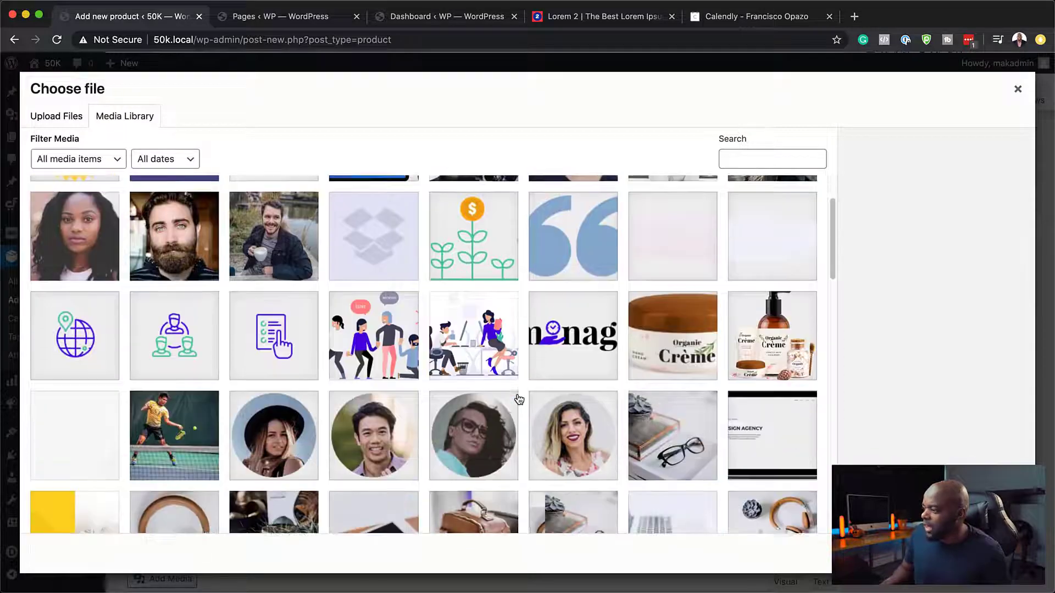
scroll(519, 399, down, 15)
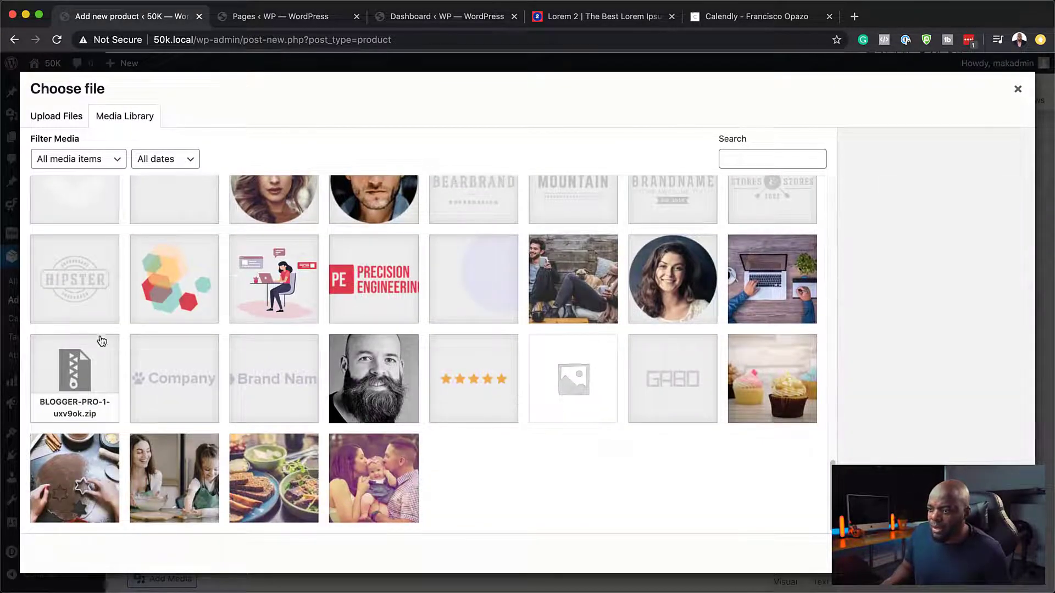
click(84, 372)
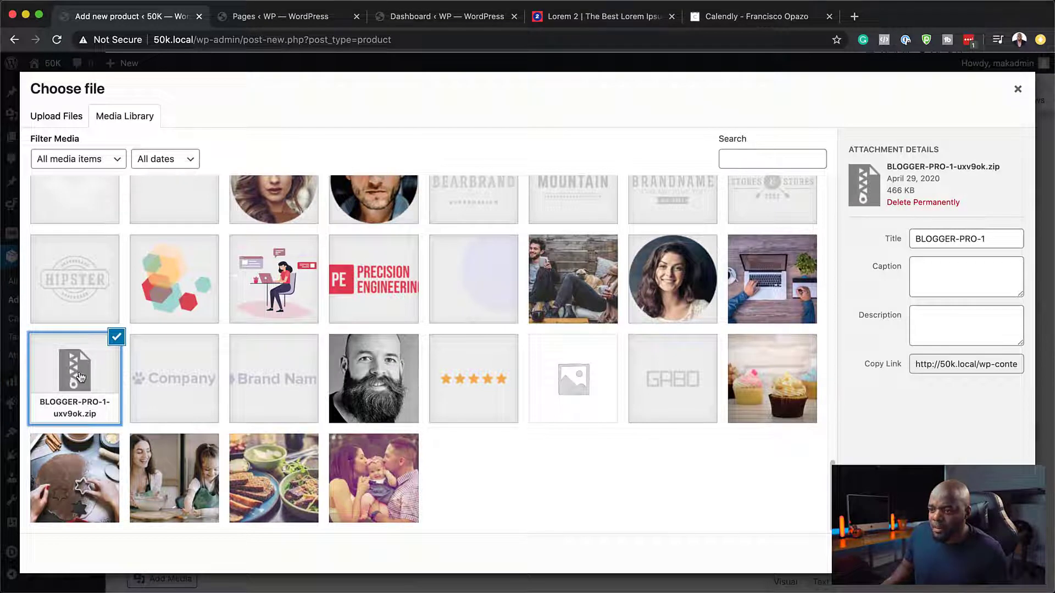
click(989, 553)
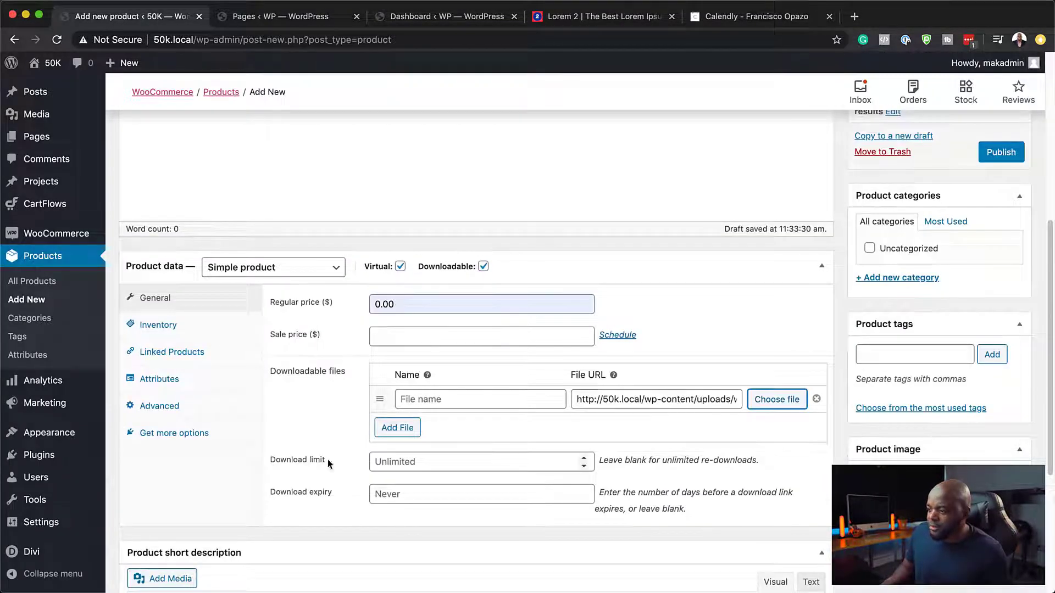
Set the product's download limit to 2 and its download expiry to 2 days, and publish the product.
click(490, 462)
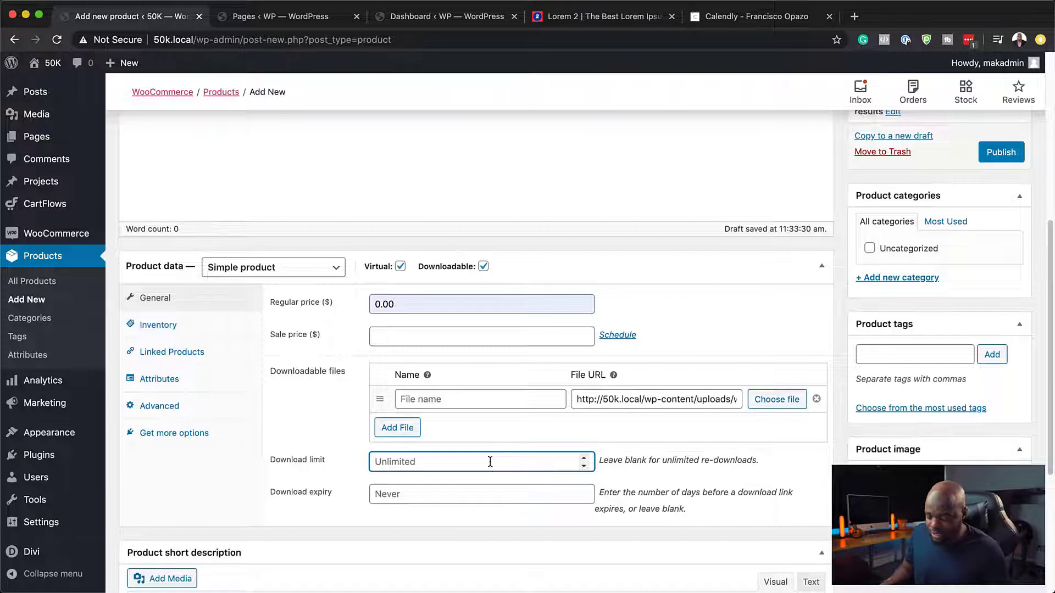
text(2)
click(416, 493)
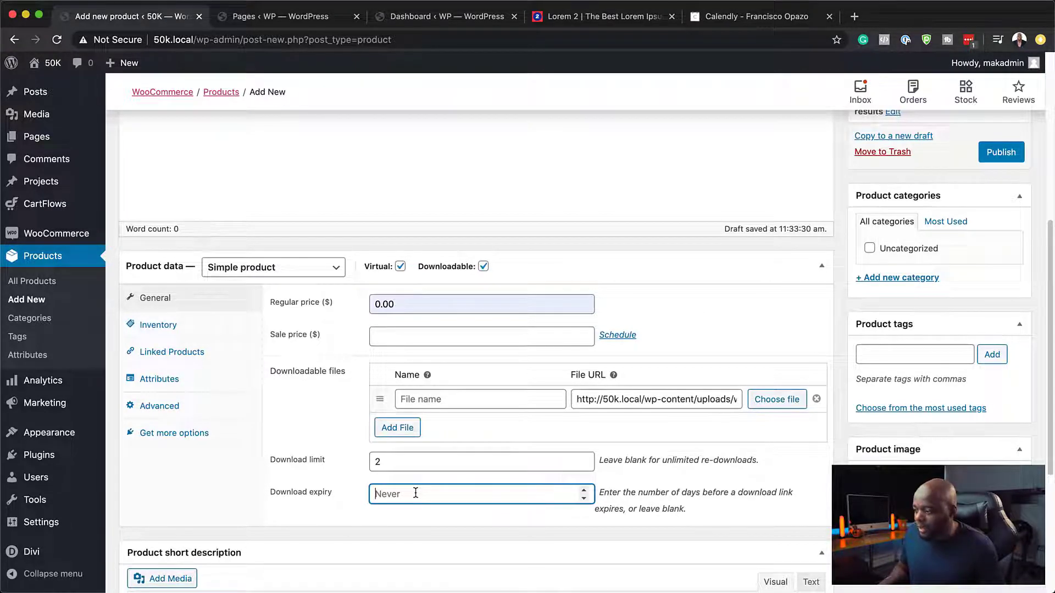
text(2)
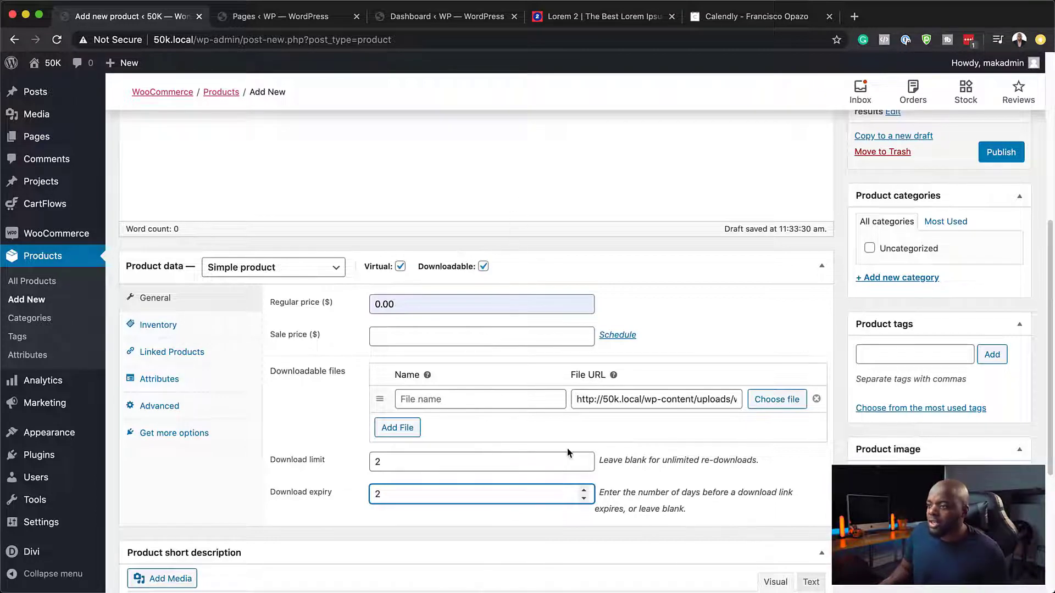
scroll(567, 448, up, 5)
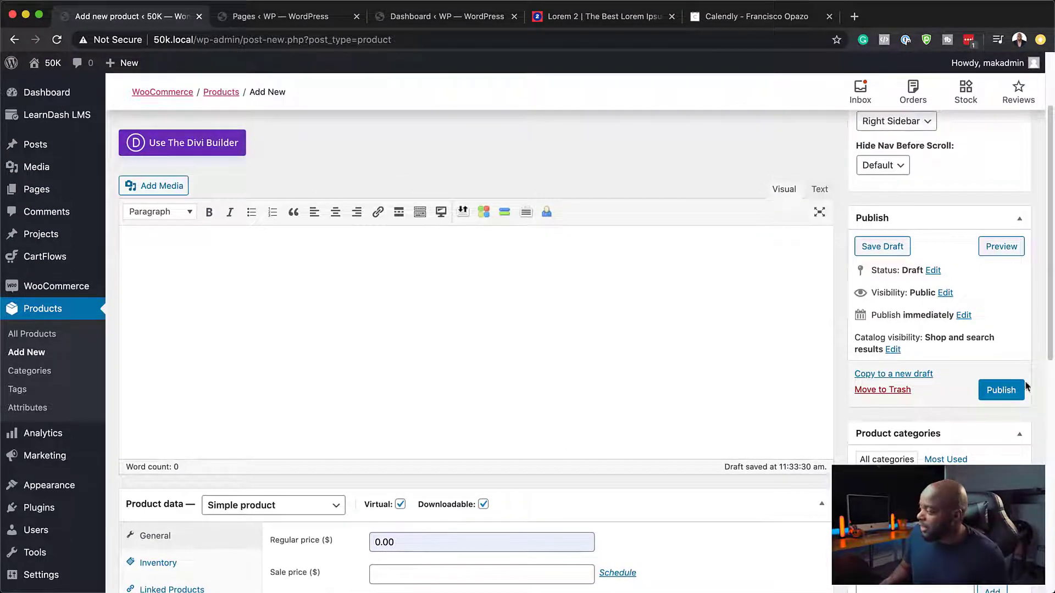
click(1007, 390)
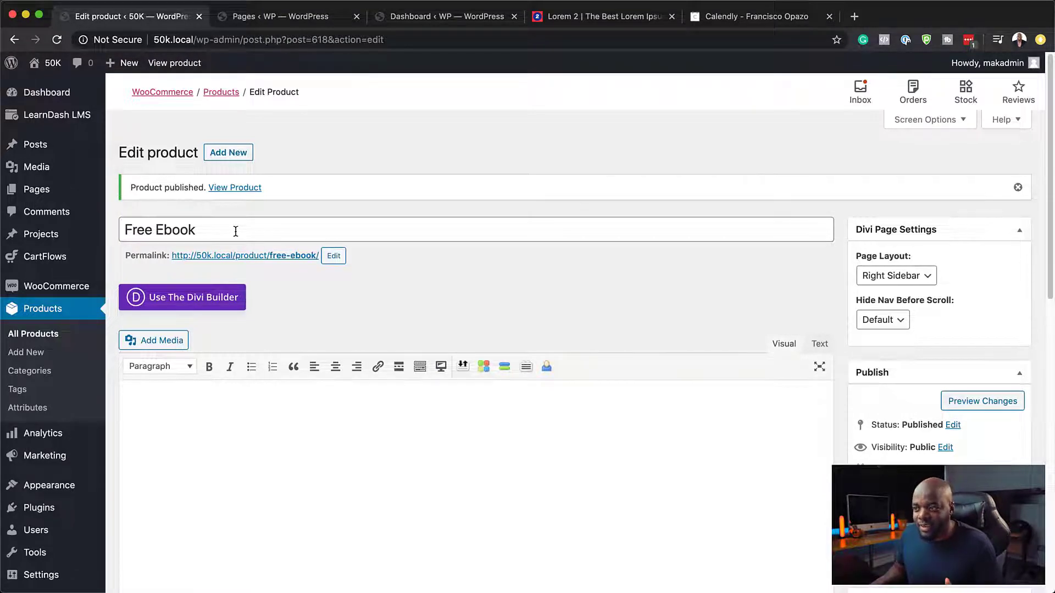
drag(127, 229, 225, 229)
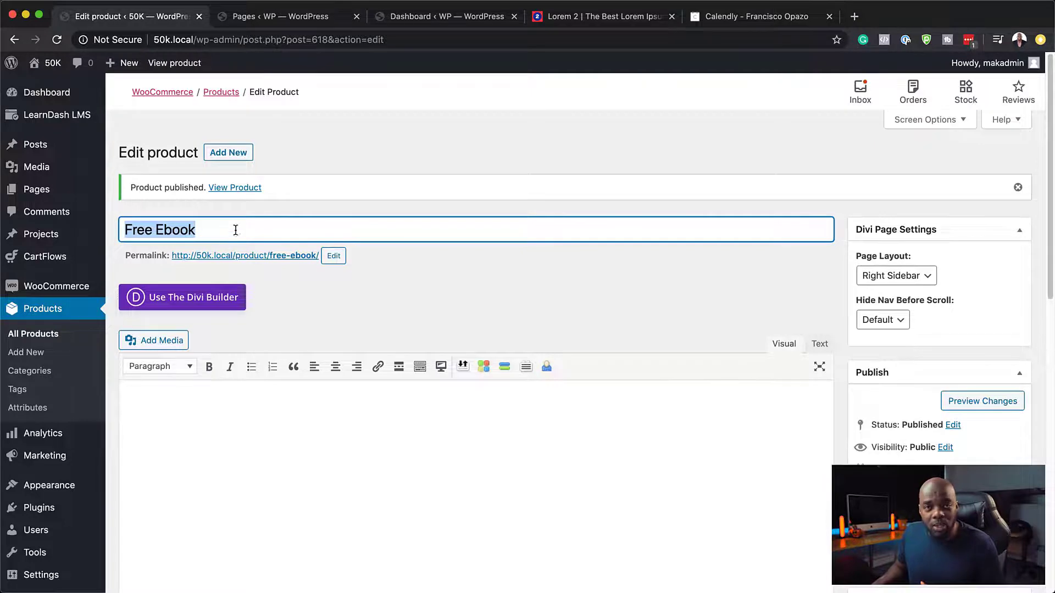
scroll(429, 384, down, 10)
click(402, 249)
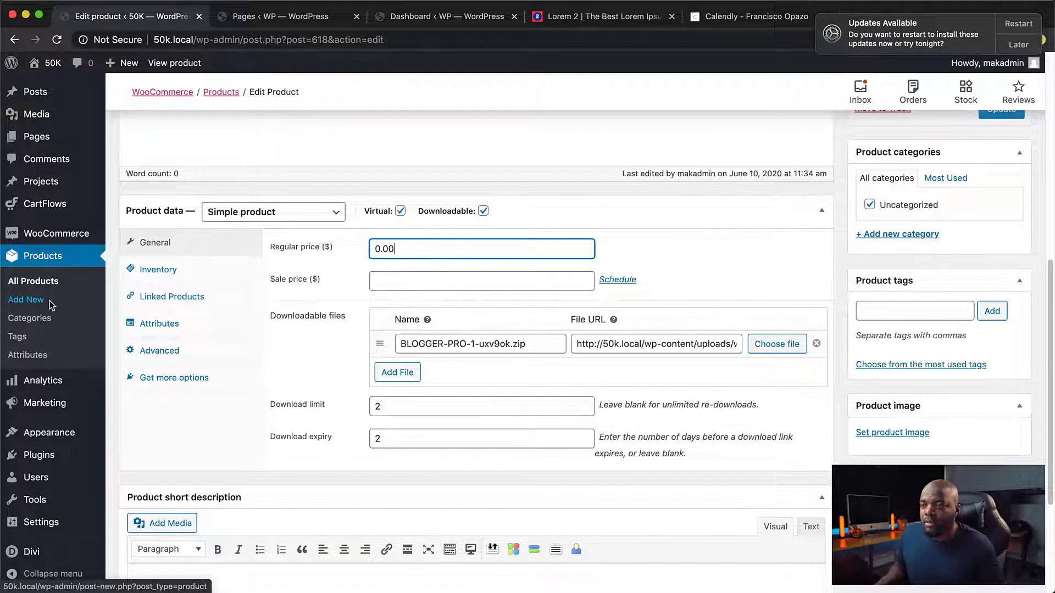
Start a new WooCommerce coupon with the code "Mak50".
mouse_move(66, 235)
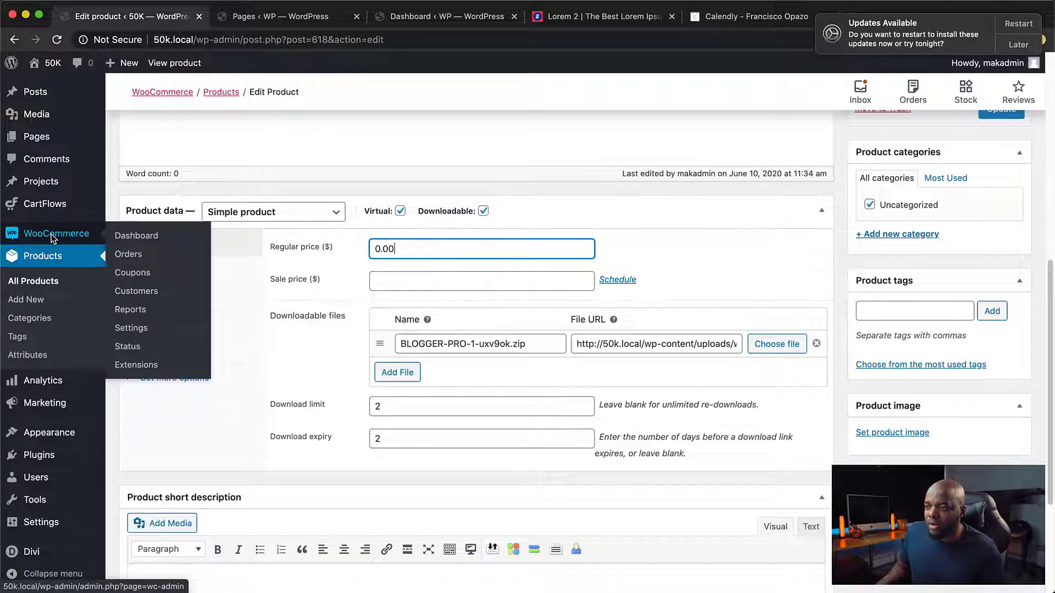
click(140, 274)
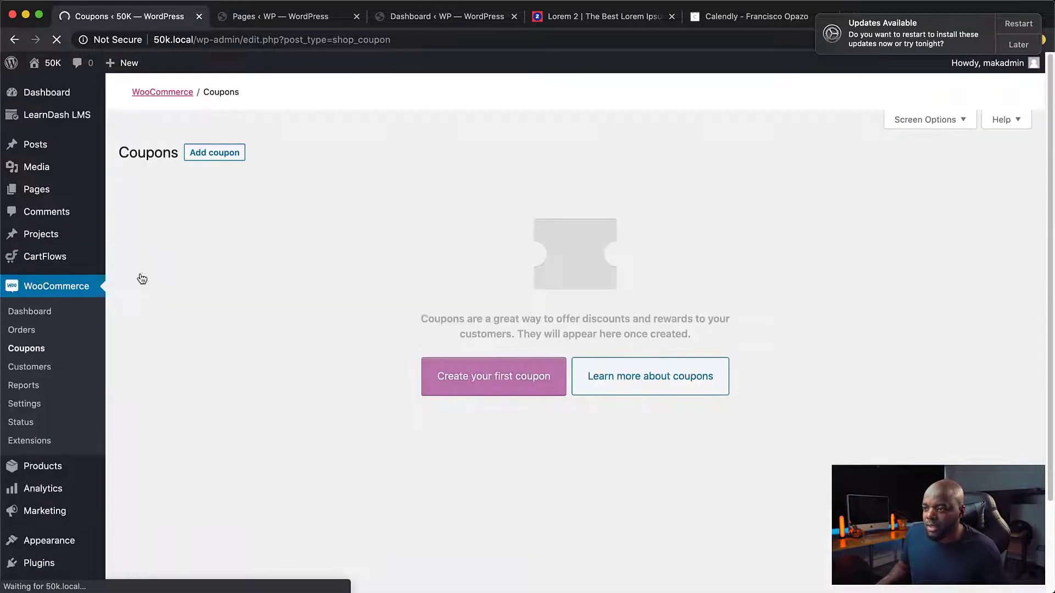
click(224, 157)
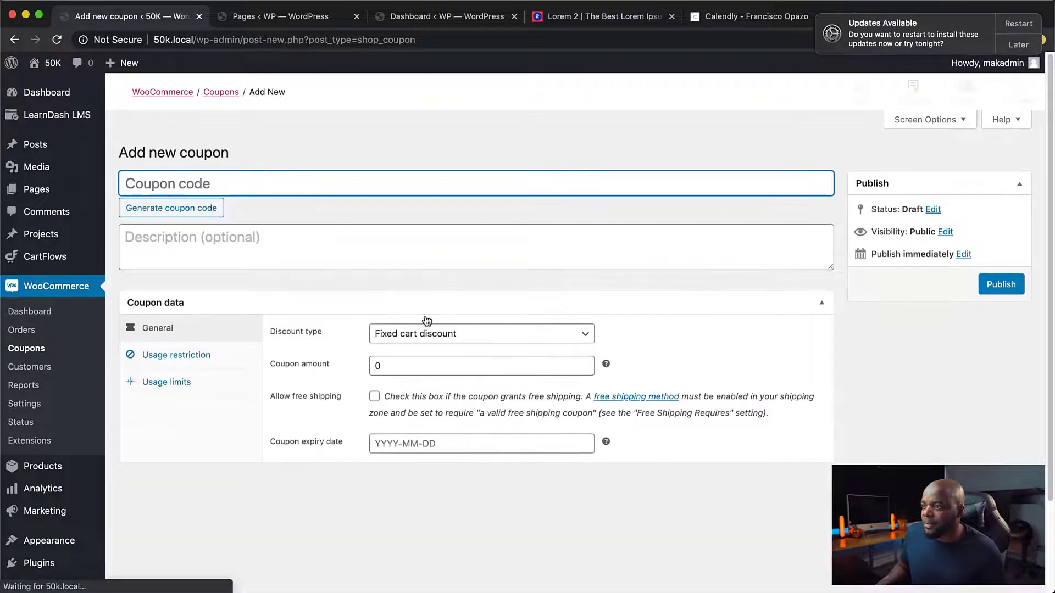
text(Mak)
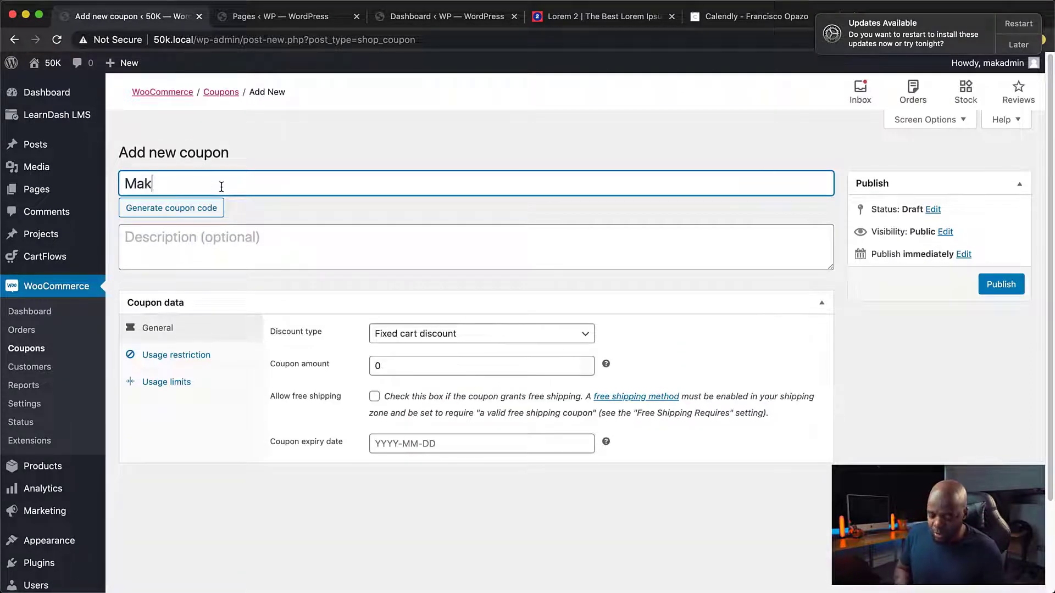
text(50)
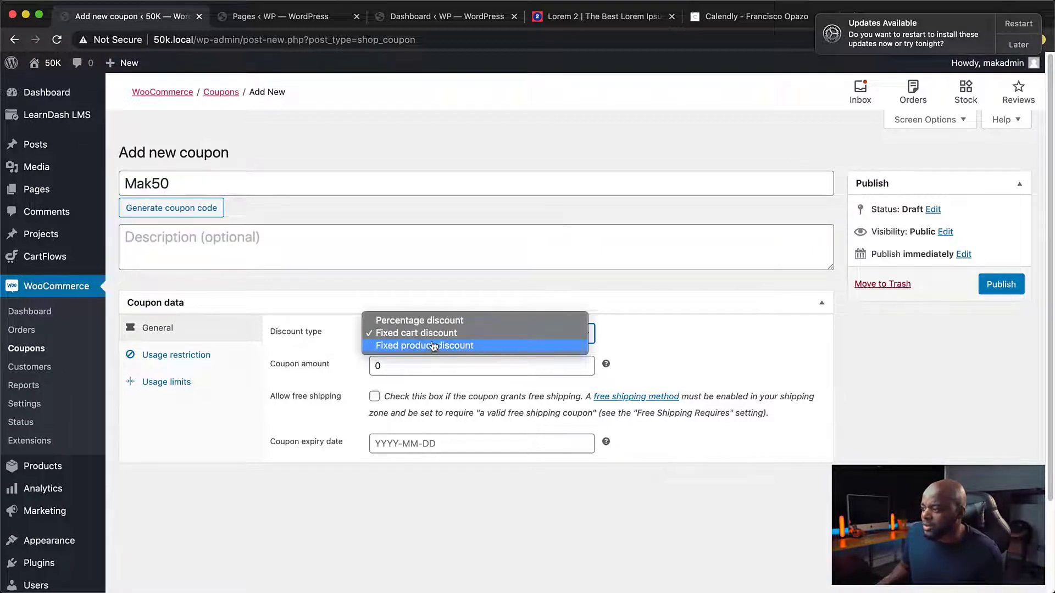
Make the coupon a percentage discount of 50 with the expiry date 2020-06-12.
click(406, 322)
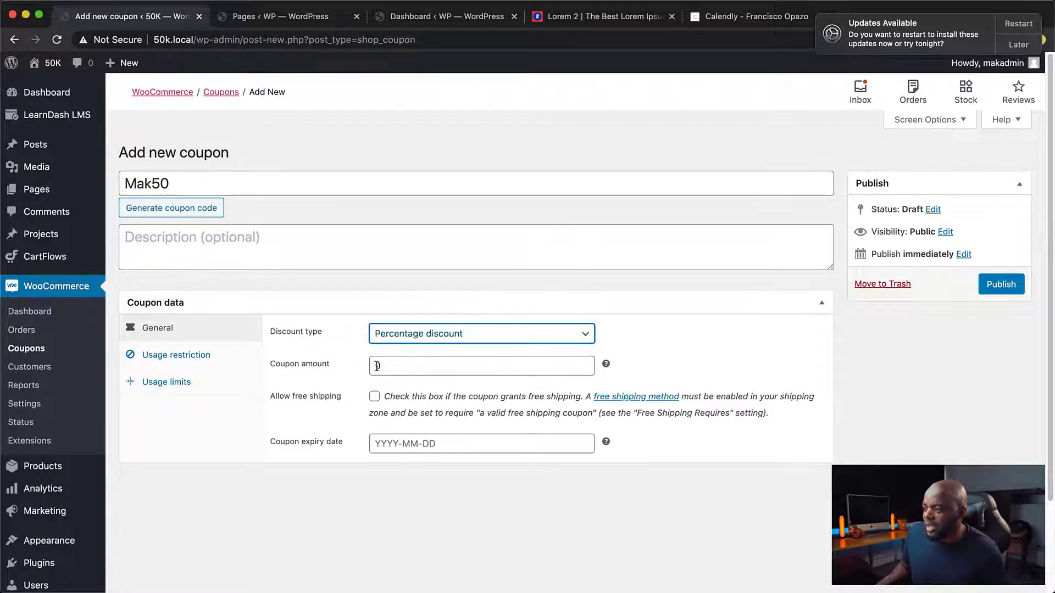
click(427, 363)
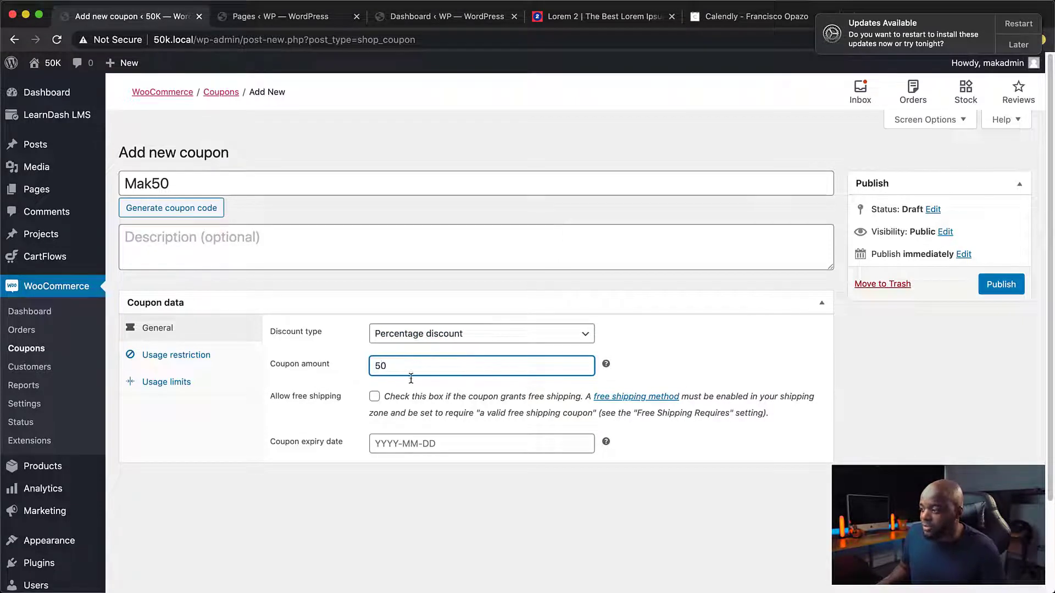
click(386, 445)
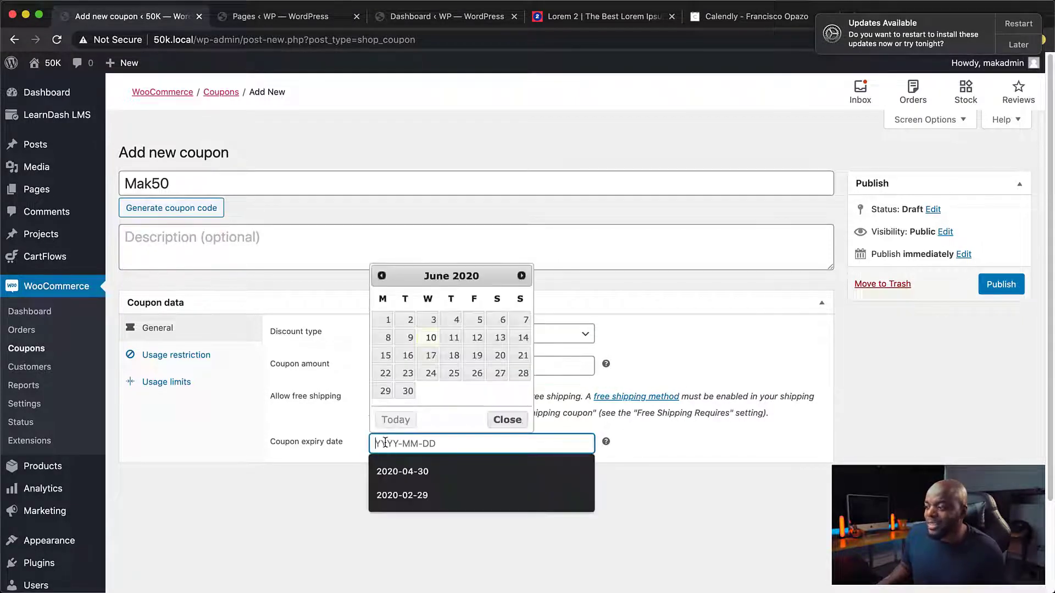
click(476, 338)
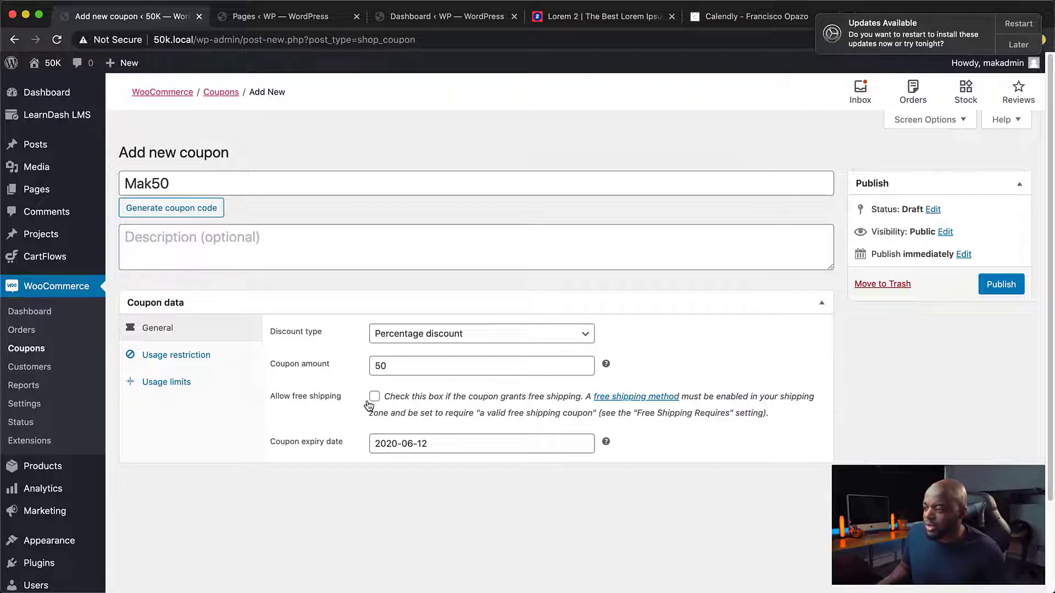
Examine the coupon's usage restrictions, such as minimum spend and product options, and its usage limits per coupon, items and user.
click(191, 356)
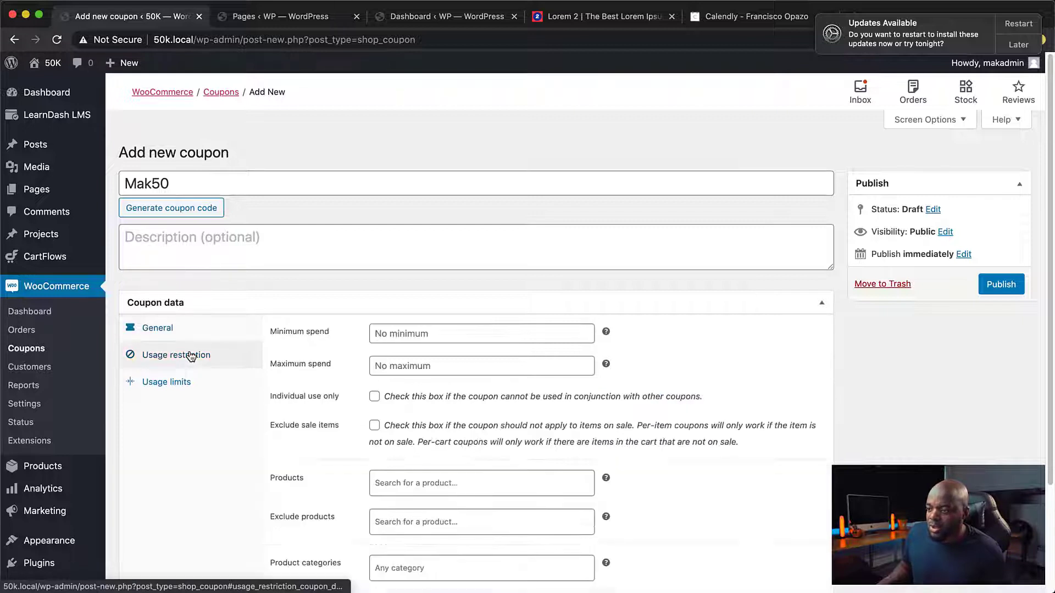
click(405, 334)
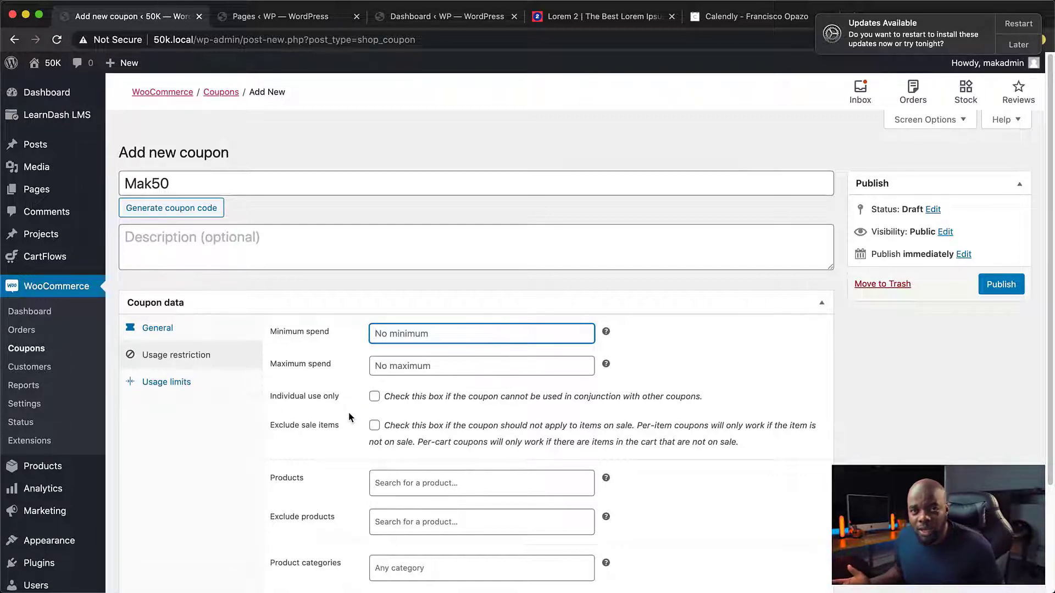
scroll(336, 367, down, 1)
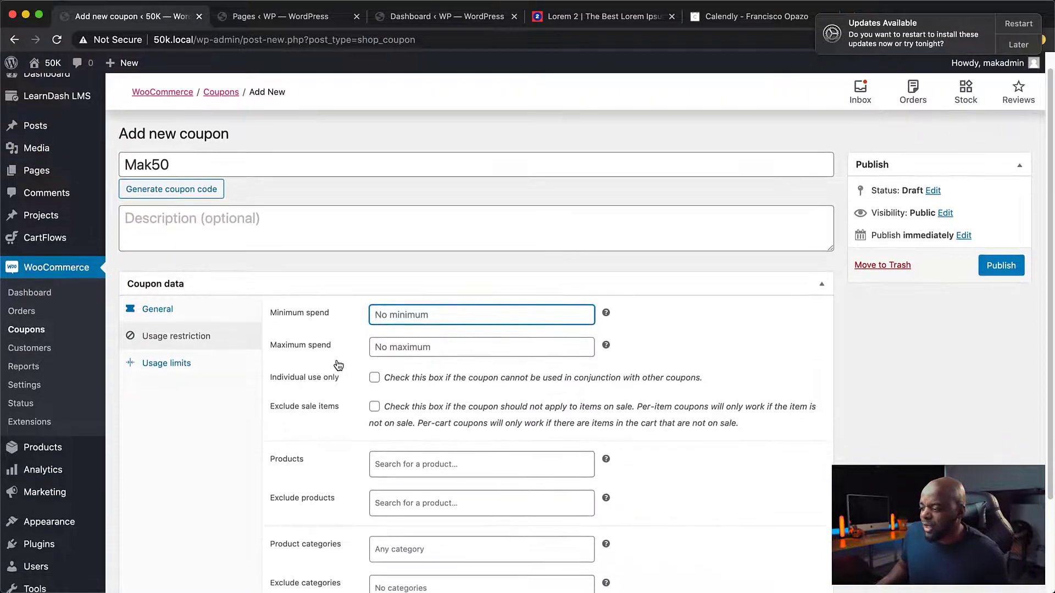
scroll(298, 459, down, 2)
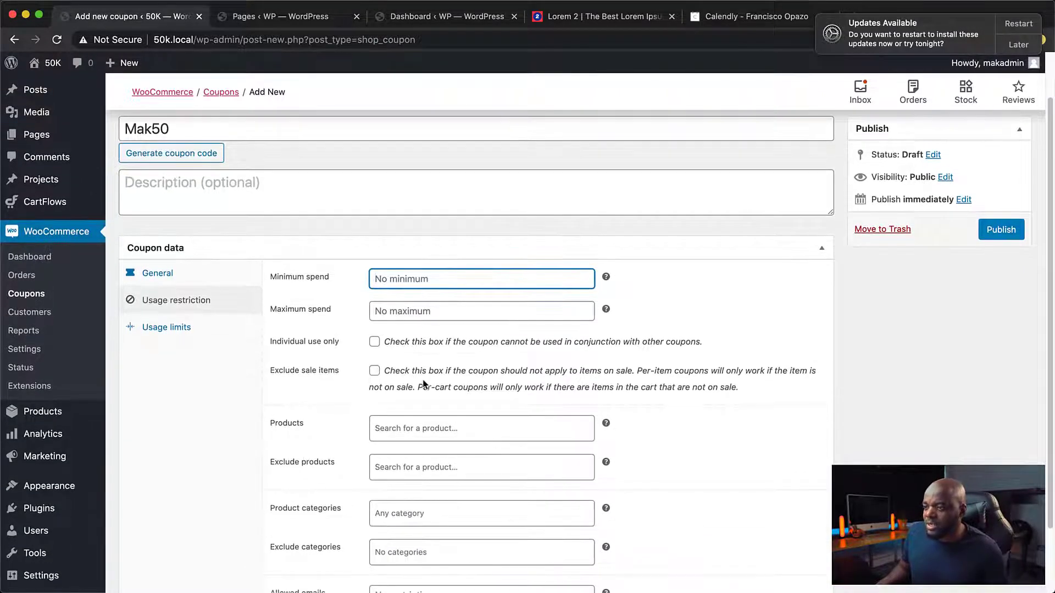
click(200, 328)
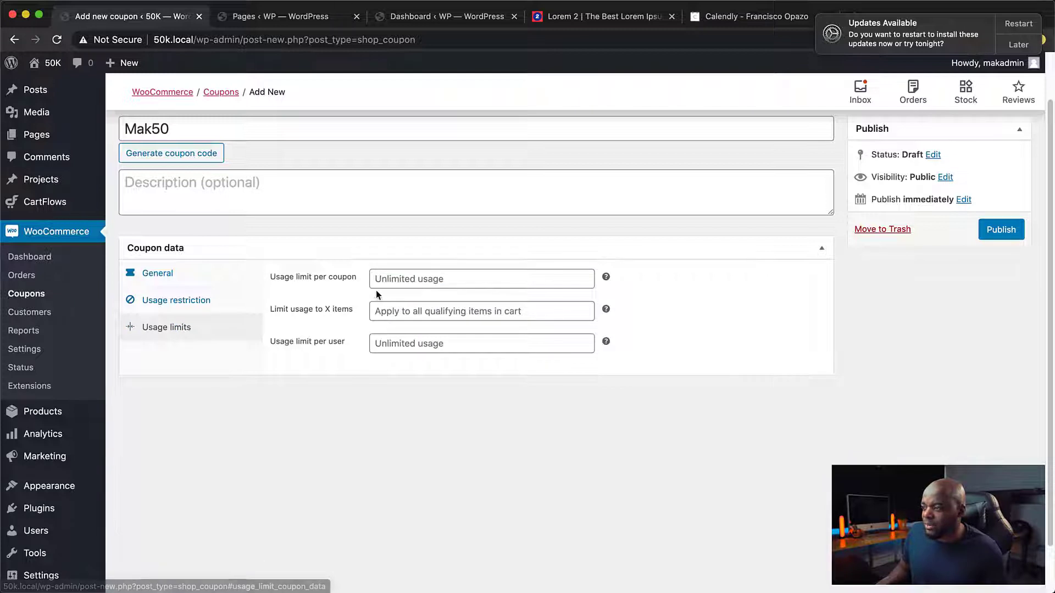
click(406, 279)
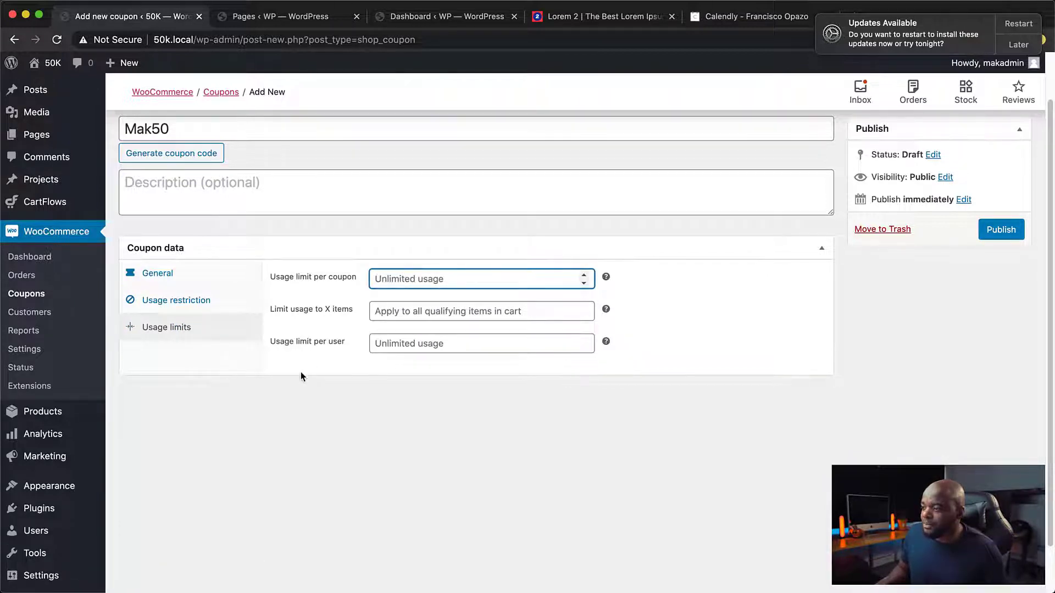
click(393, 313)
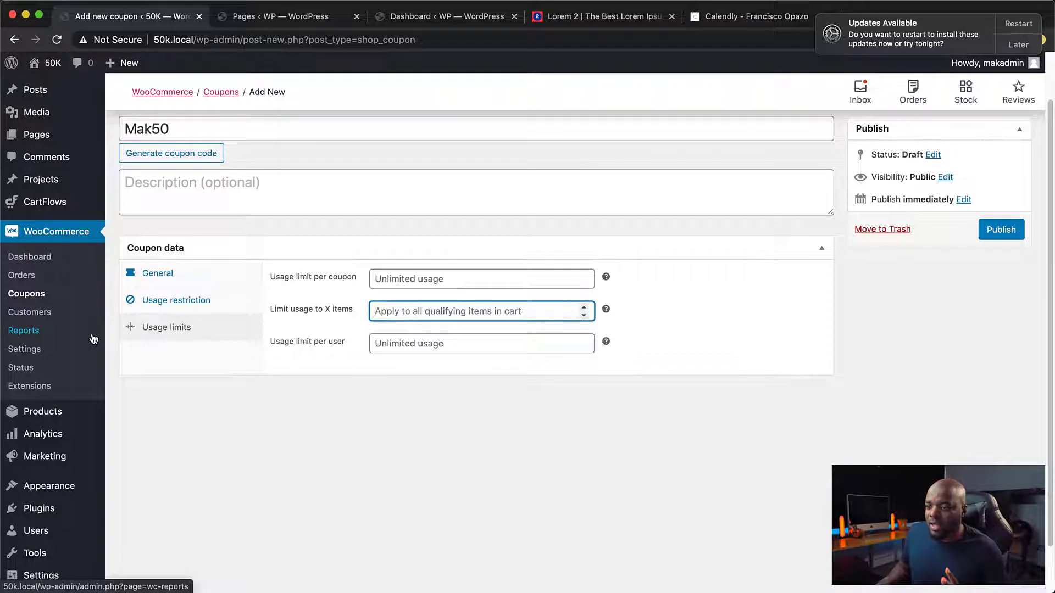
Leave the coupon unsaved and examine the available payment methods in the WooCommerce settings.
click(35, 353)
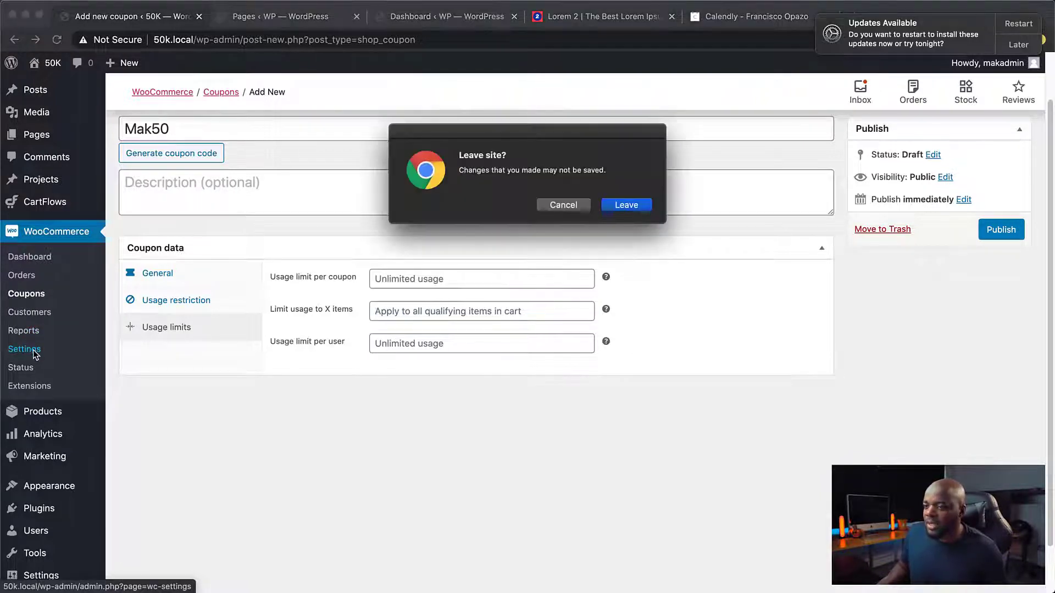
click(623, 208)
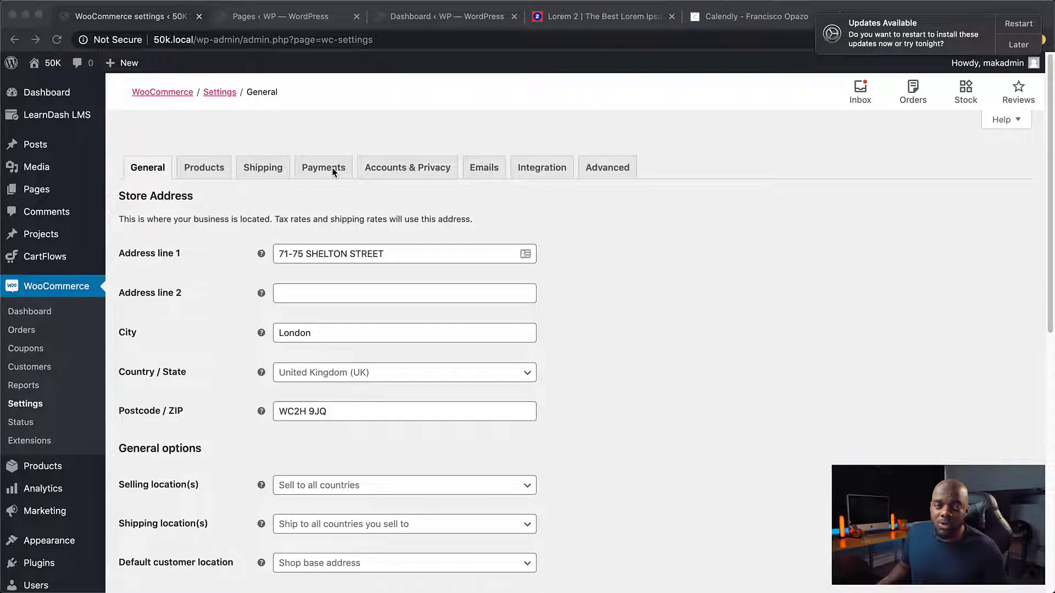
click(328, 173)
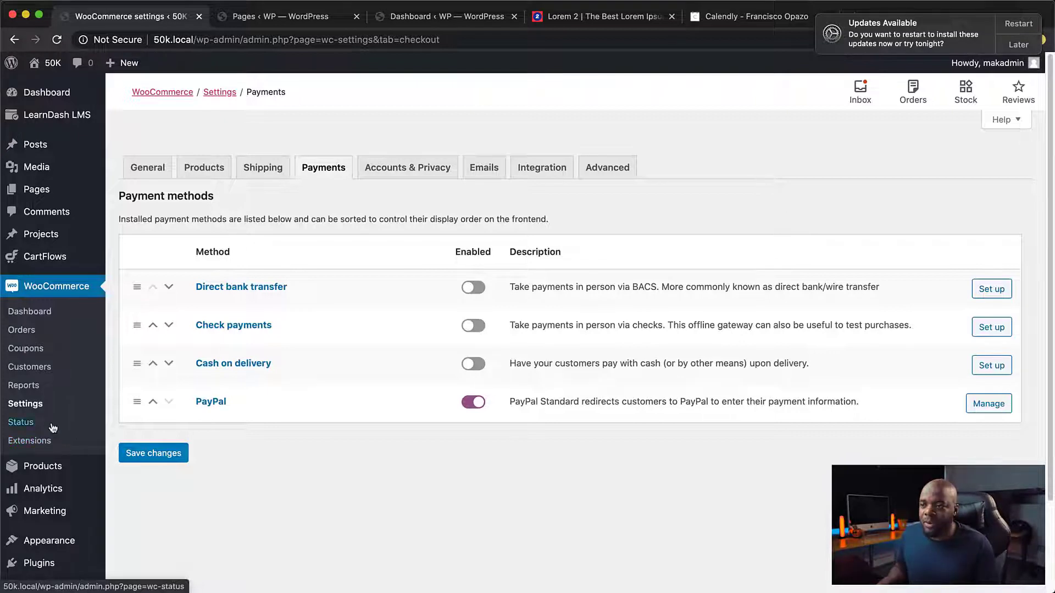
Open the Business Consultation flow in CartFlows and import the EBook Upsell template as a new step.
click(41, 263)
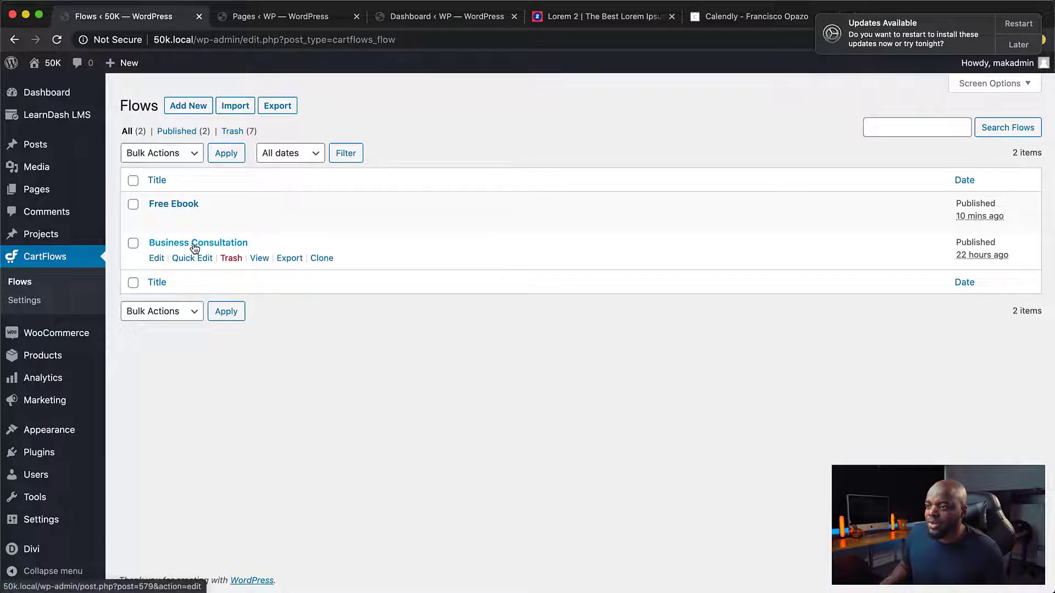
click(221, 246)
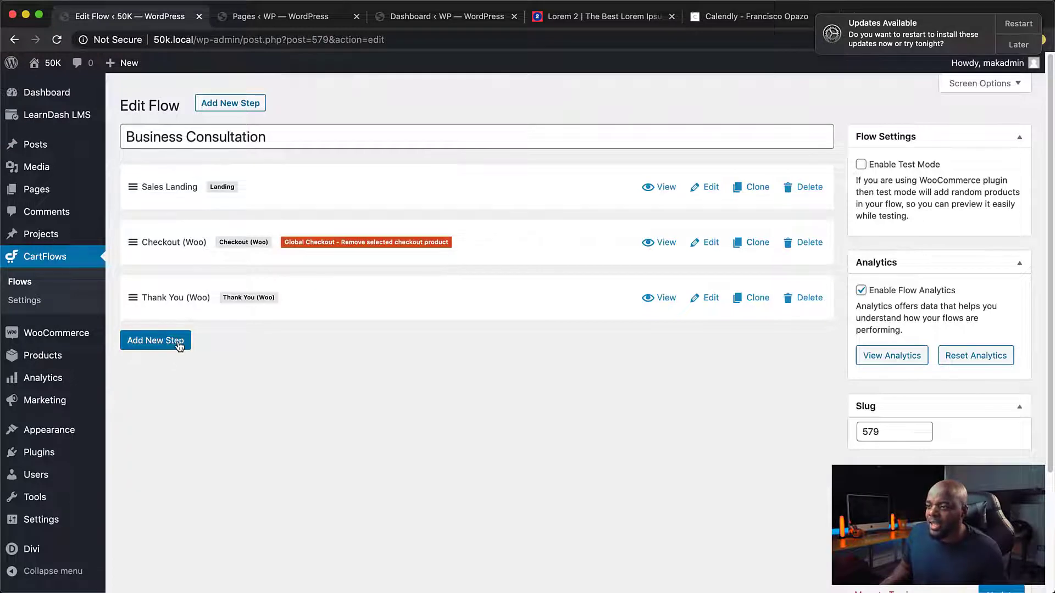
click(179, 346)
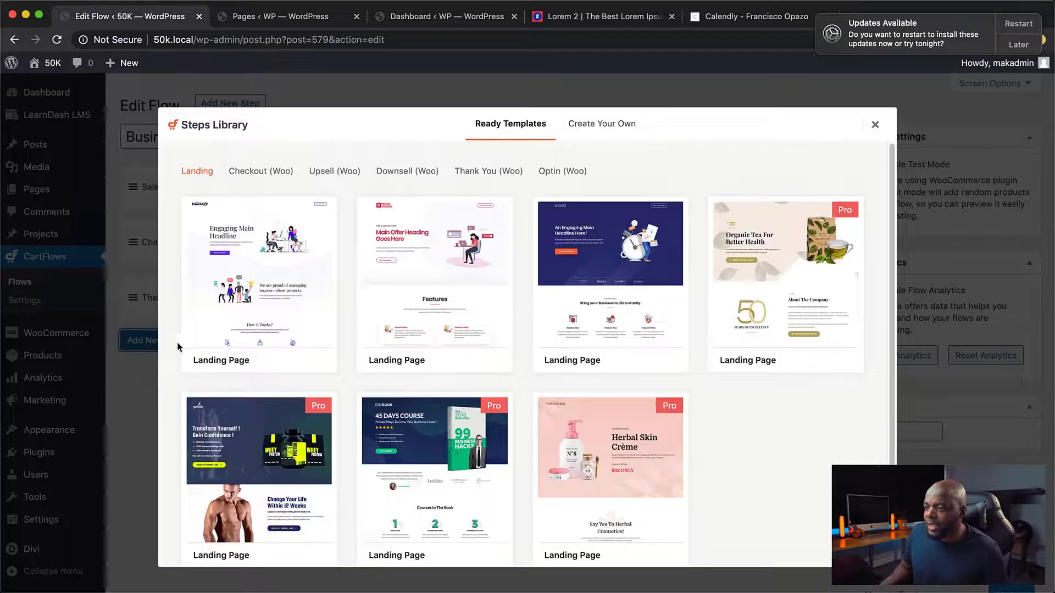
click(349, 173)
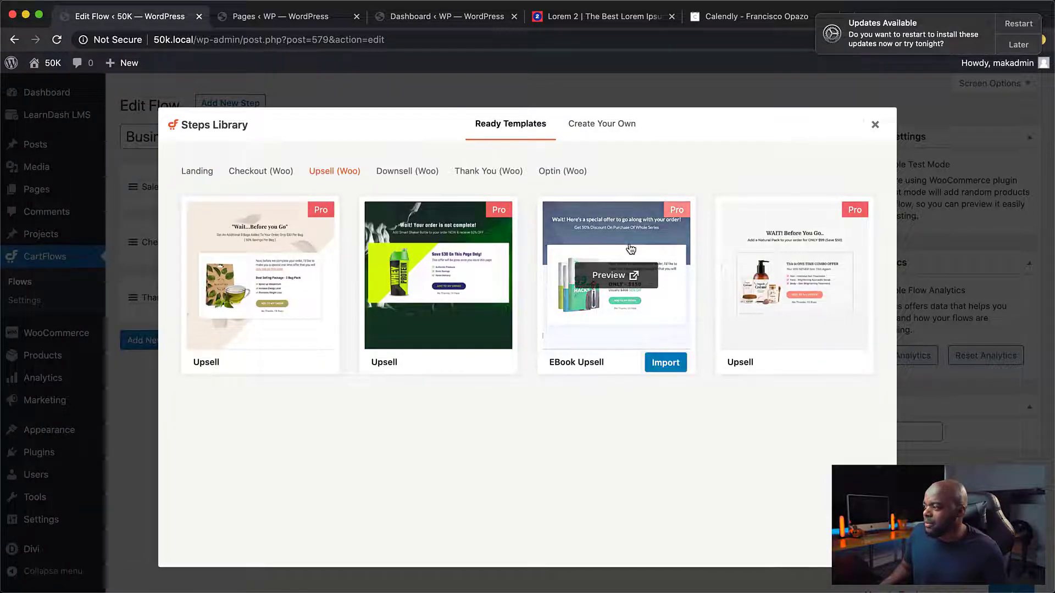
click(664, 363)
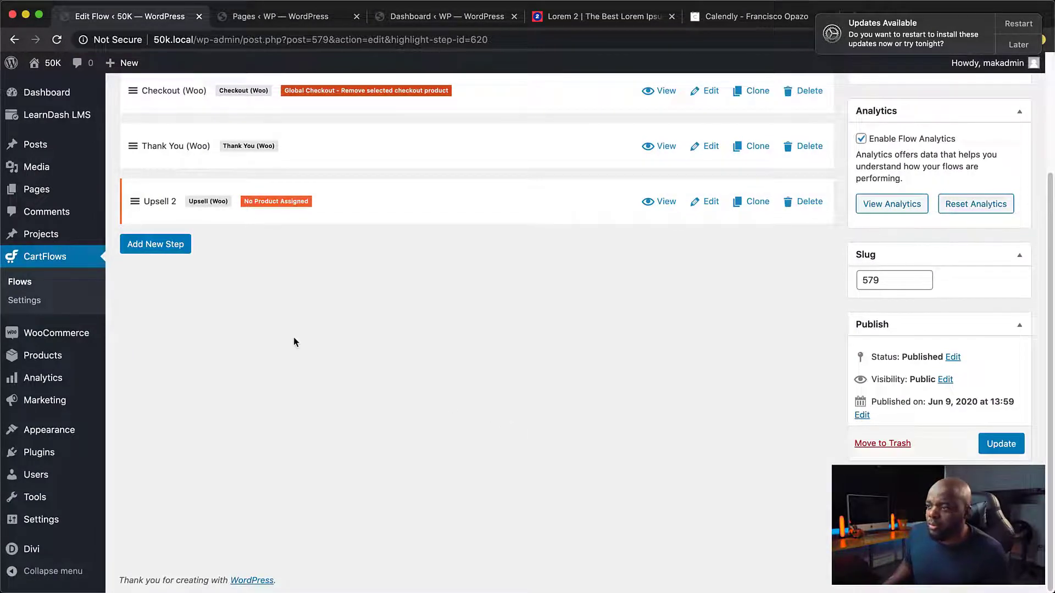
Move the upsell step between the Checkout (Woo) and Thank You (Woo) steps of the flow.
scroll(285, 306, up, 2)
scroll(286, 309, up, 1)
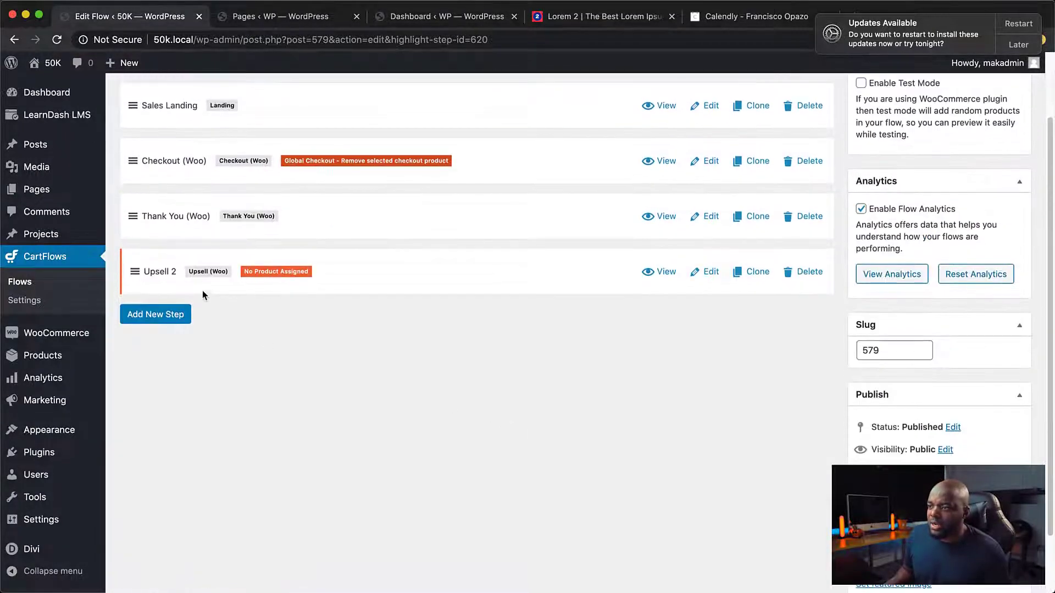
scroll(289, 381, up, 2)
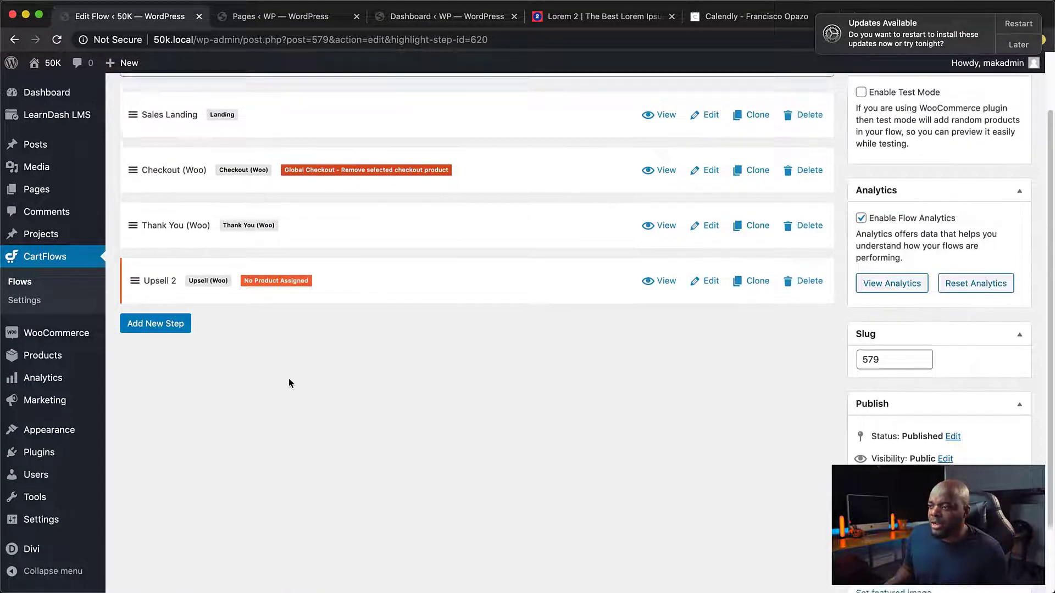
drag(158, 323, 156, 261)
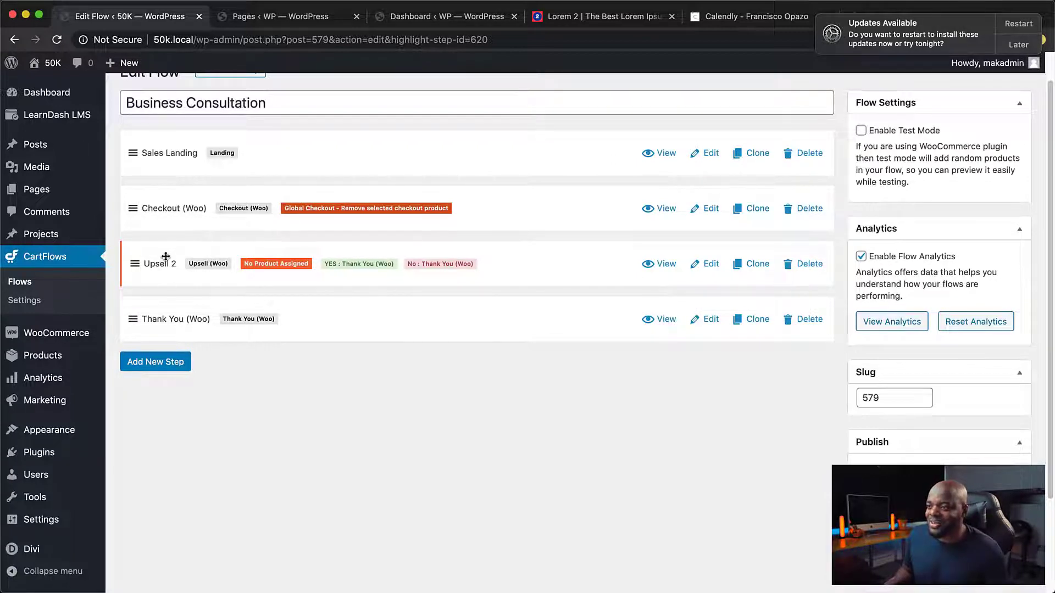
Open the upsell step for editing and examine its offer product, quantity and discount settings.
click(710, 266)
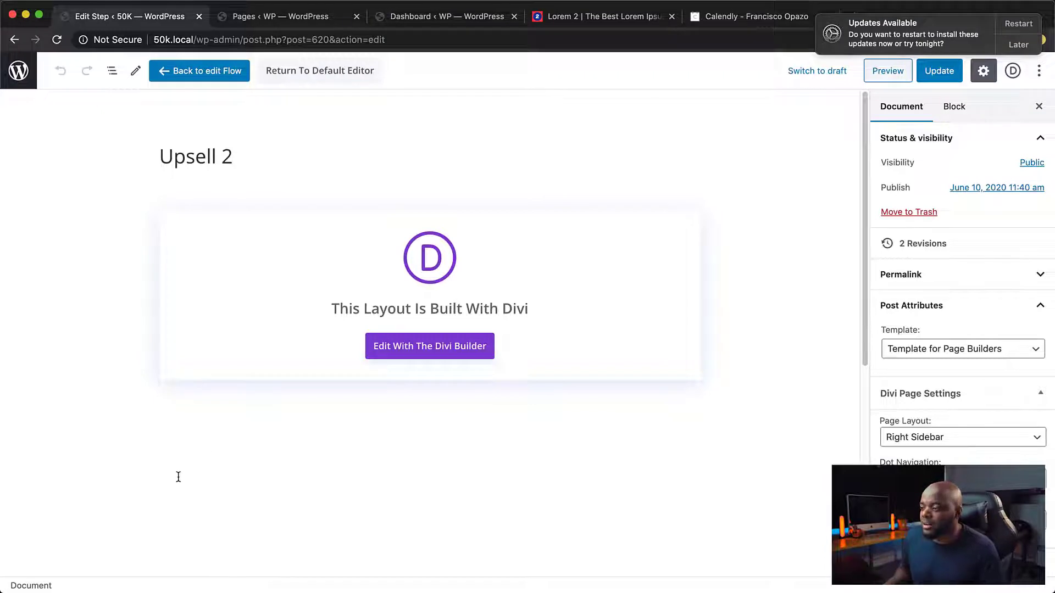
scroll(181, 460, down, 5)
scroll(183, 465, down, 2)
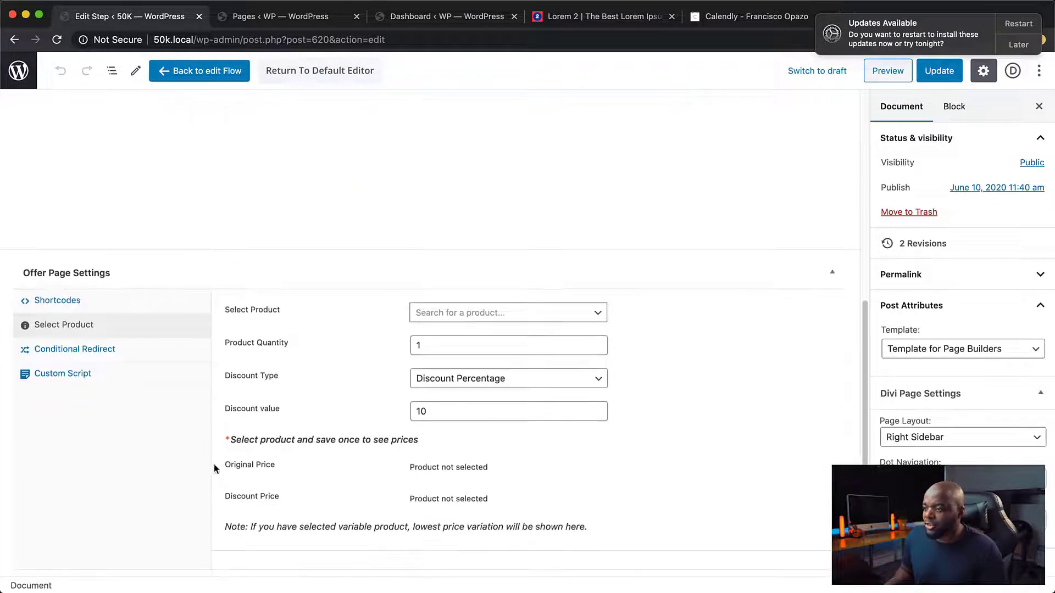
click(470, 313)
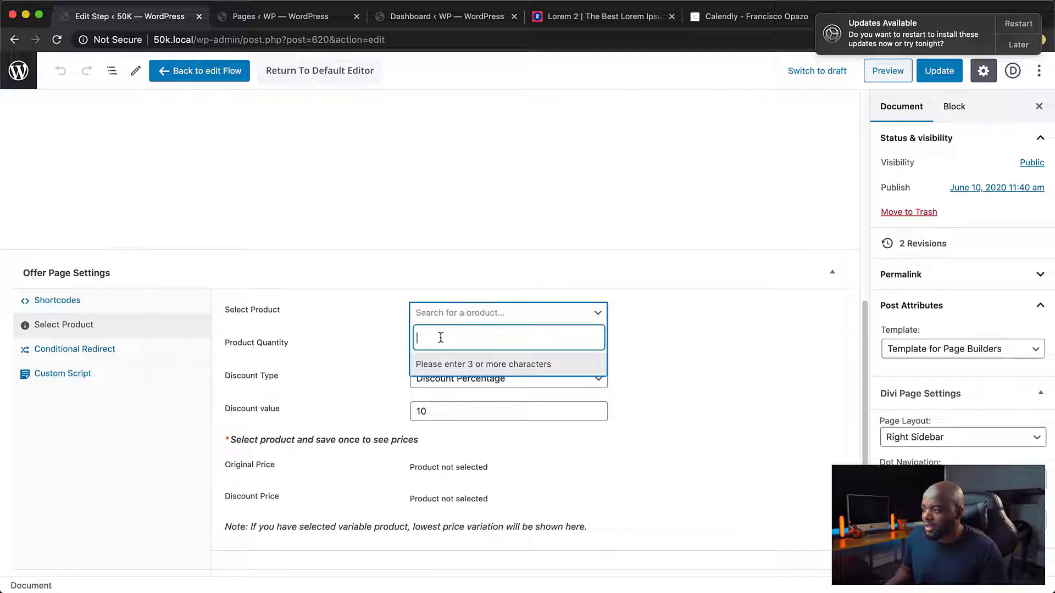
click(640, 323)
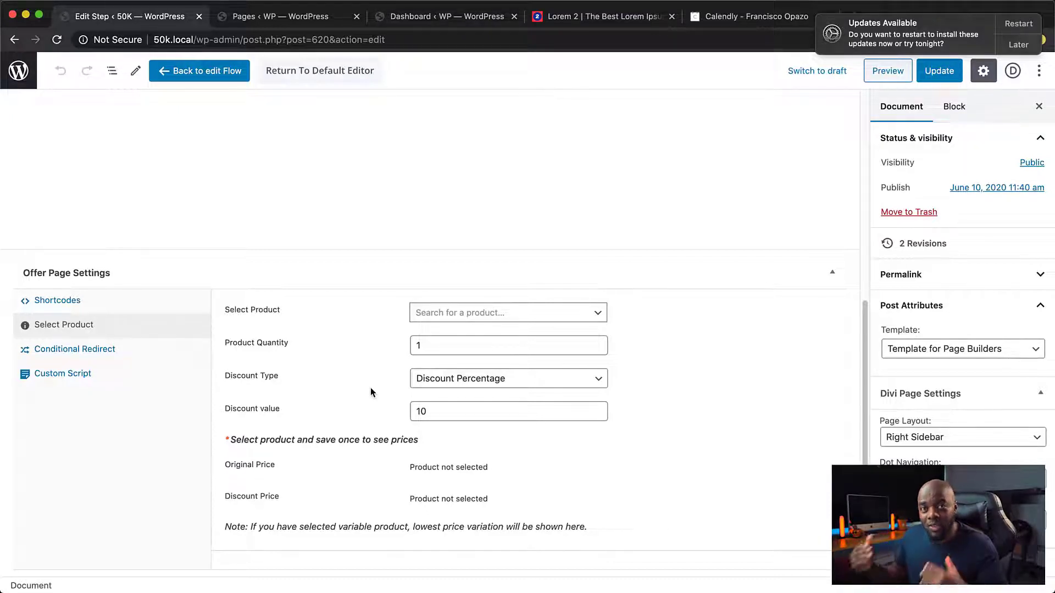
Examine the upsell's conditional redirect choices for yes and no offers, update the step and return to the flow.
click(69, 348)
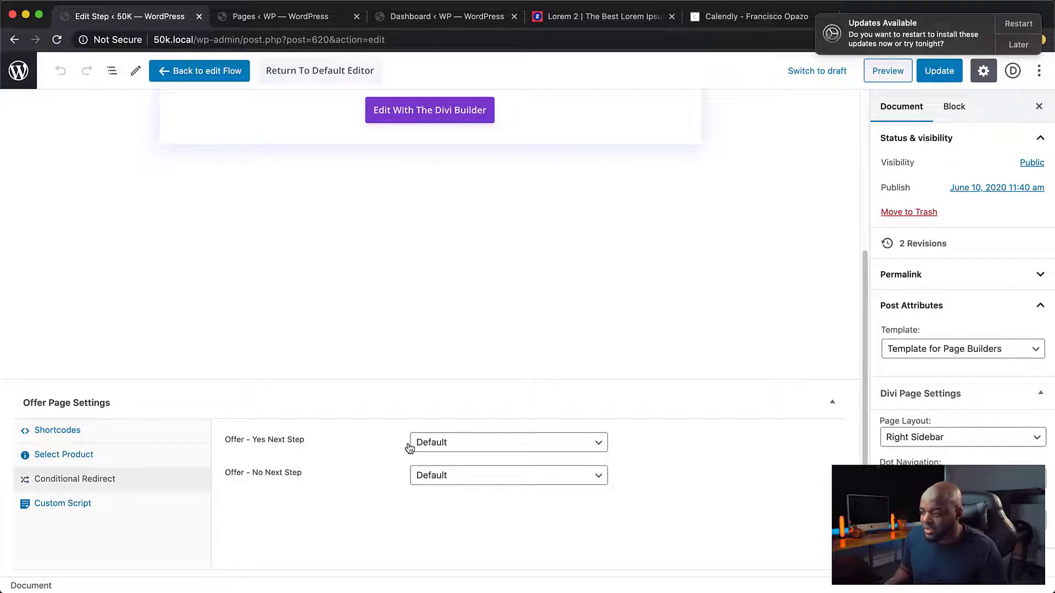
click(487, 444)
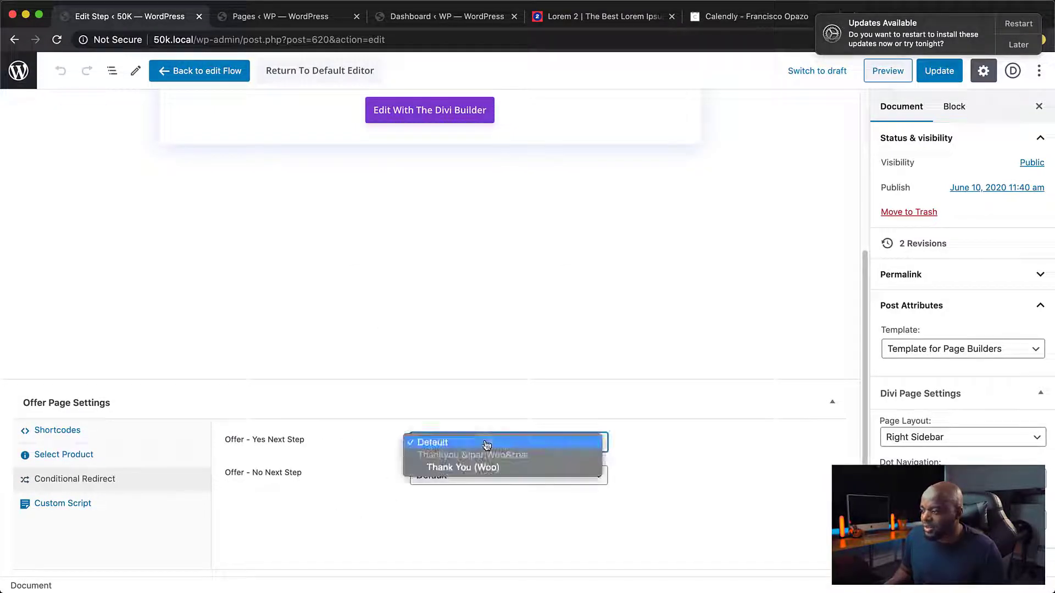
click(338, 526)
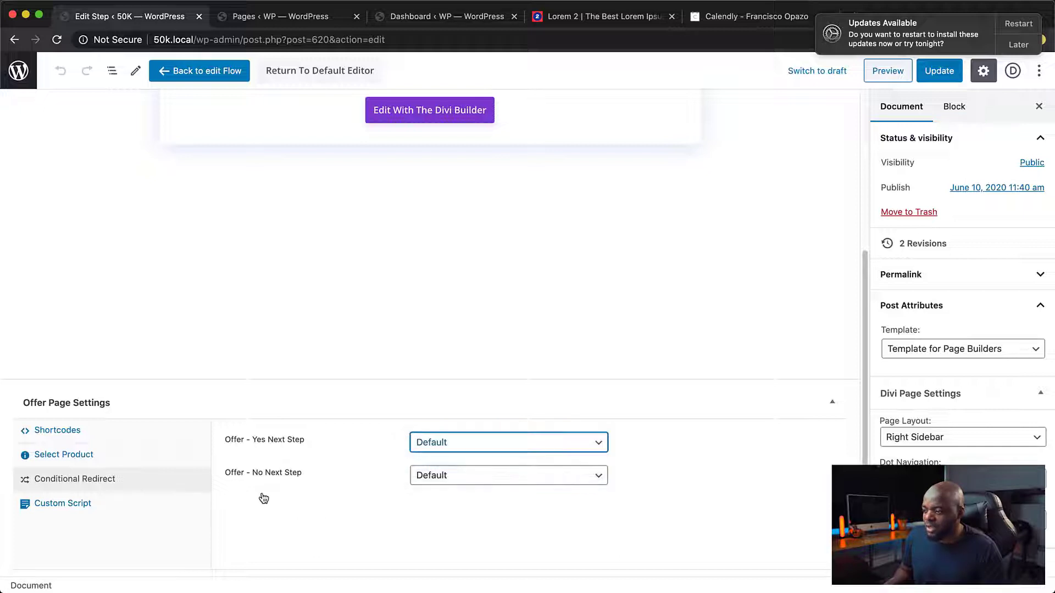
click(480, 483)
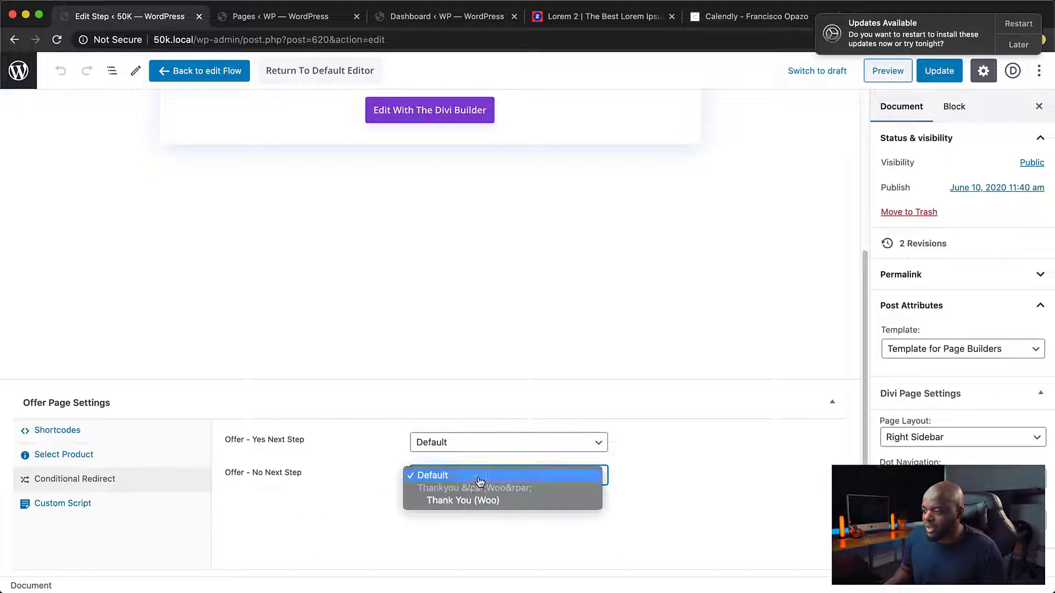
click(719, 451)
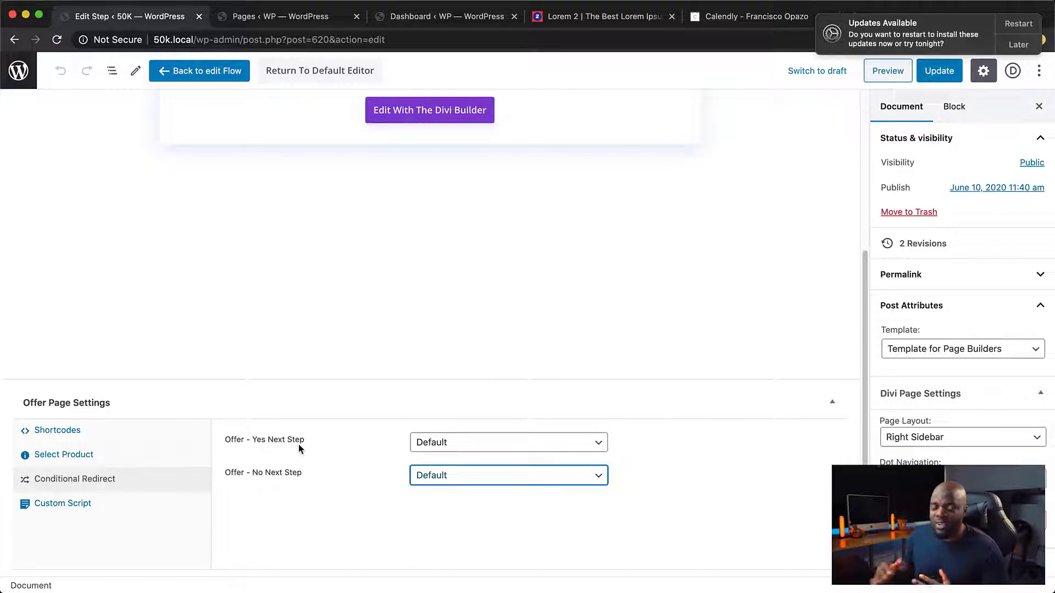
click(926, 72)
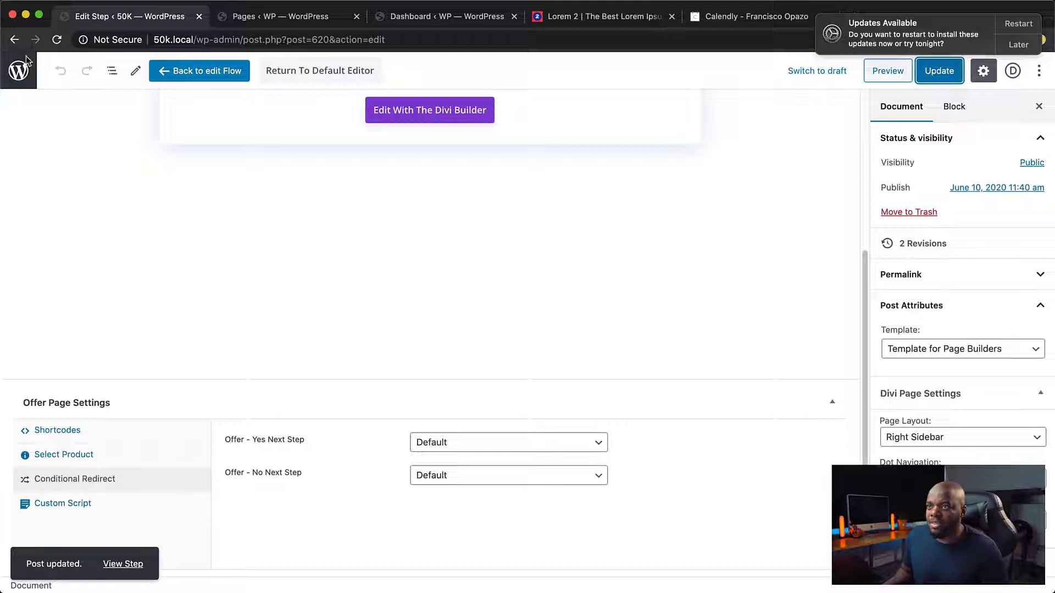
click(199, 70)
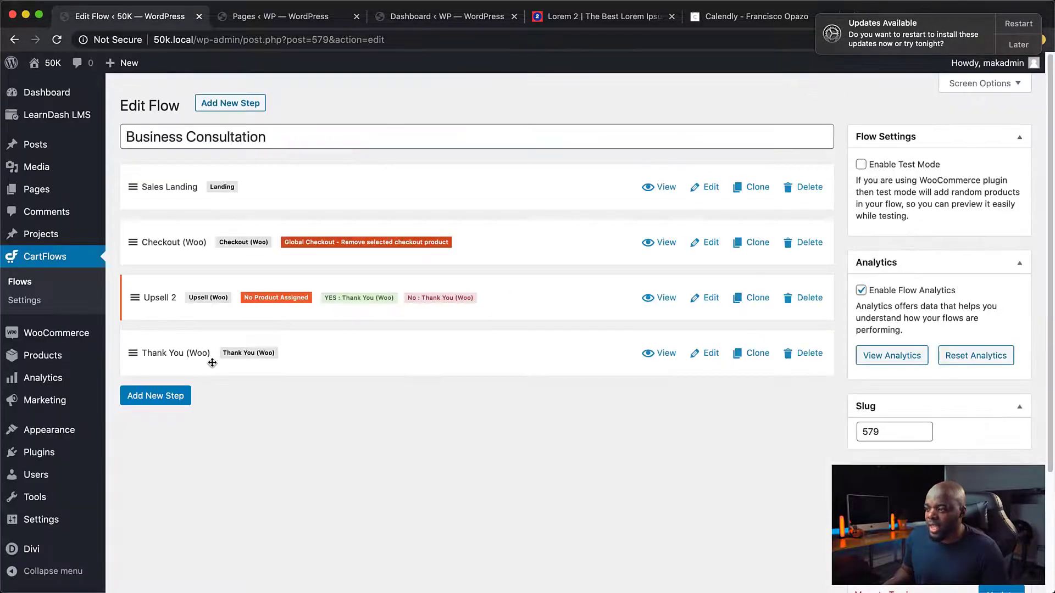
Add a new step to the Business Consultation flow by importing the first Downsell (Woo) template.
click(160, 399)
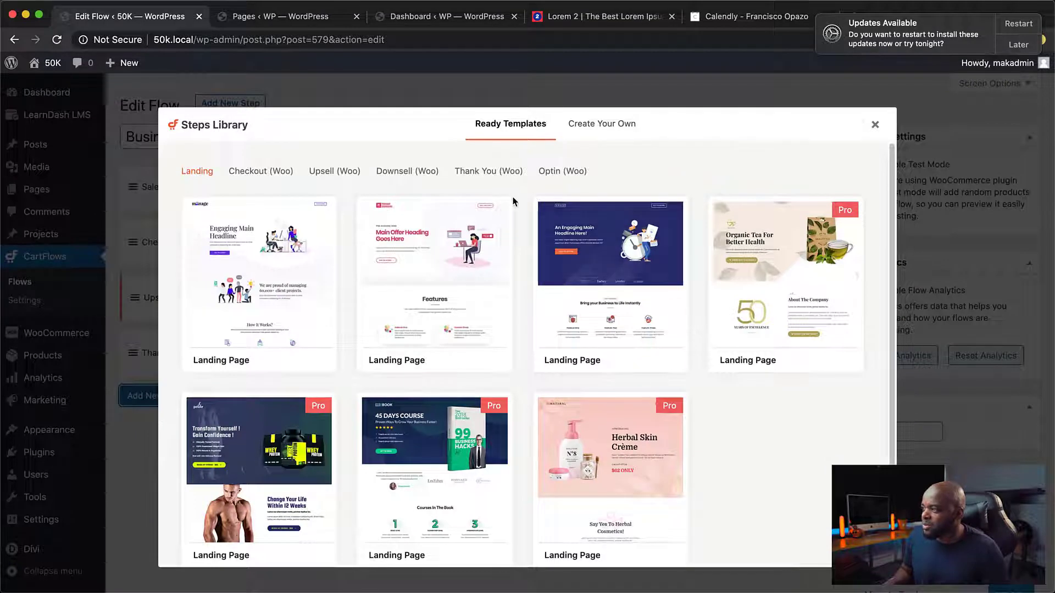
click(419, 173)
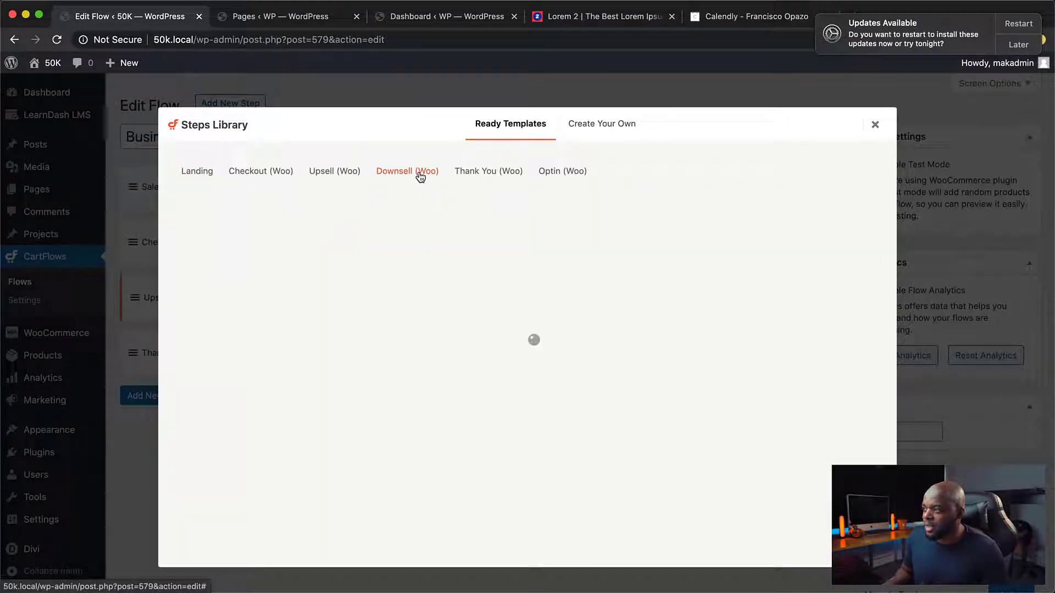
click(307, 362)
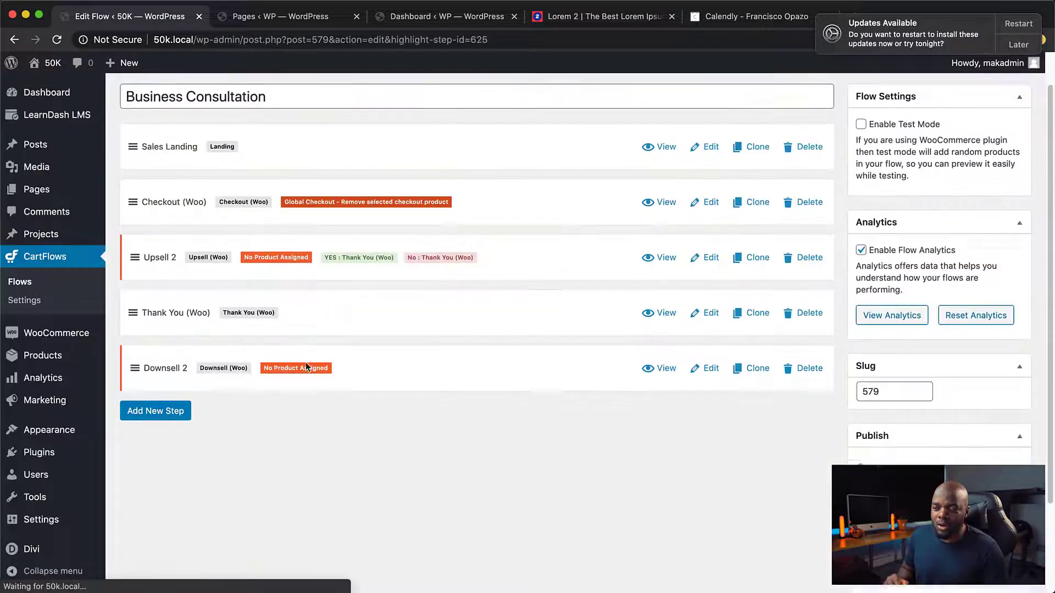
Move the downsell step between the upsell and Thank You (Woo) steps and update the flow.
scroll(404, 428, up, 3)
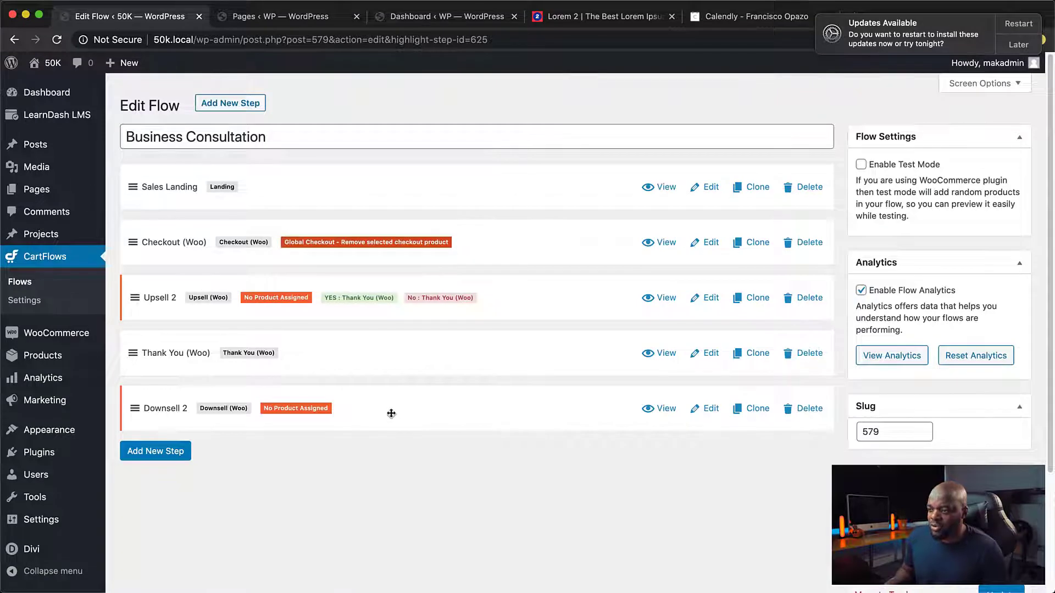
drag(384, 421, 396, 353)
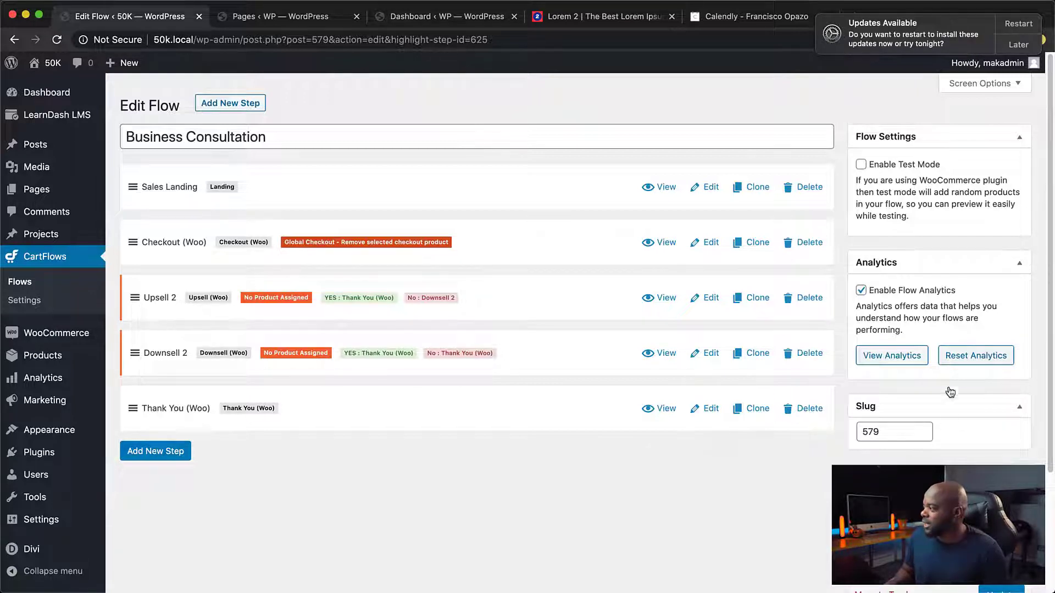
scroll(964, 446, down, 3)
click(1002, 498)
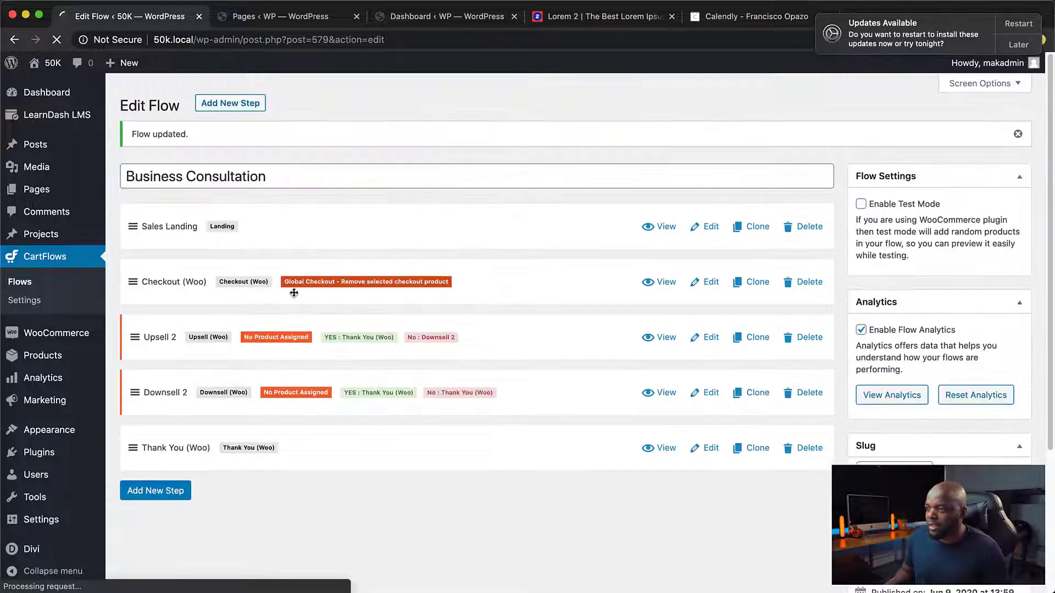
Set the upsell's conditional redirects to Thank You (Woo) for a yes and Downsell 2 for a no.
click(710, 340)
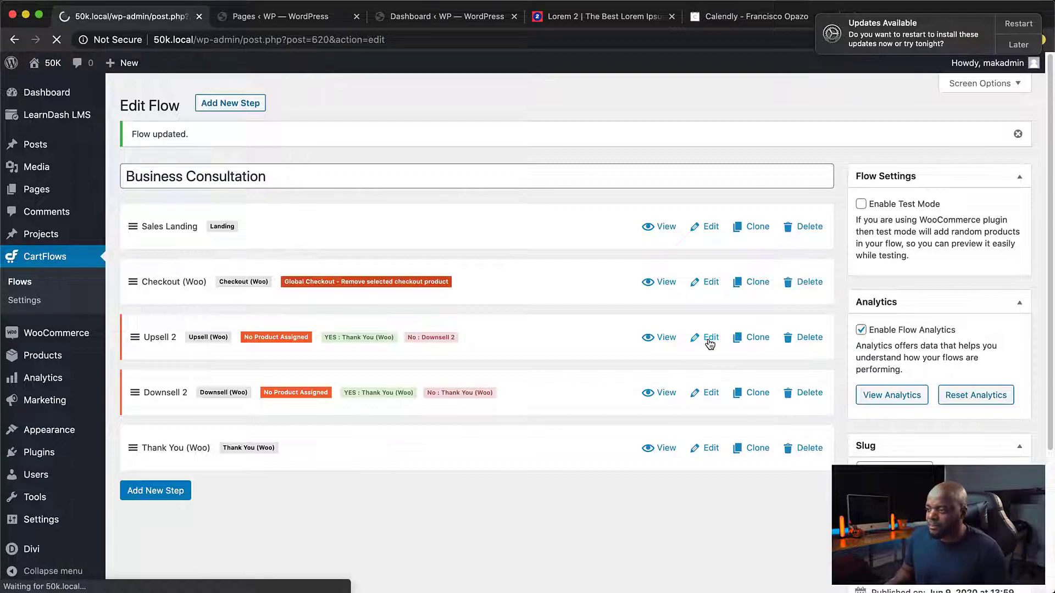
scroll(455, 456, down, 6)
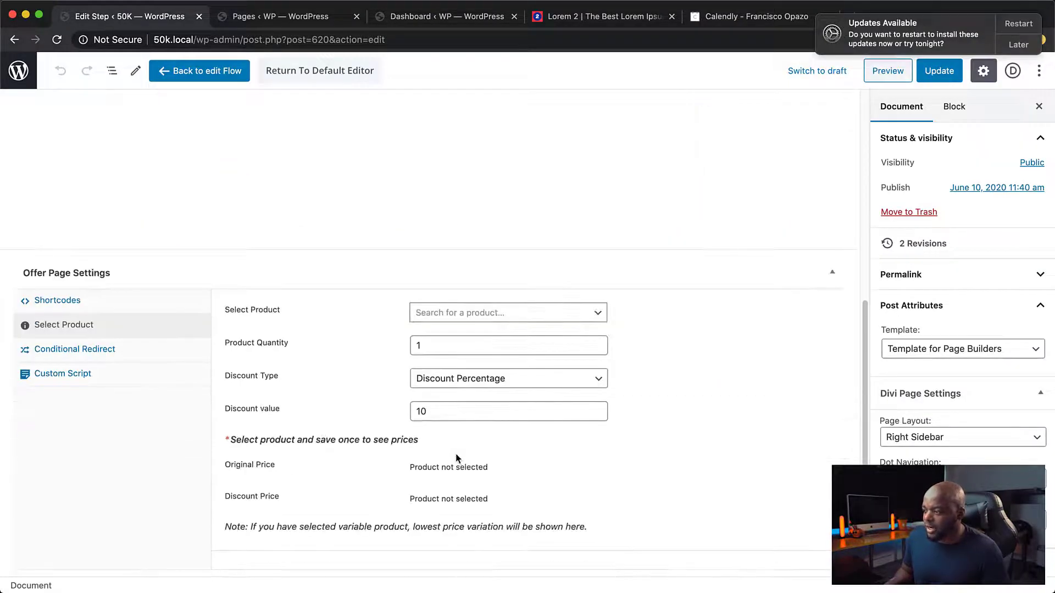
click(106, 352)
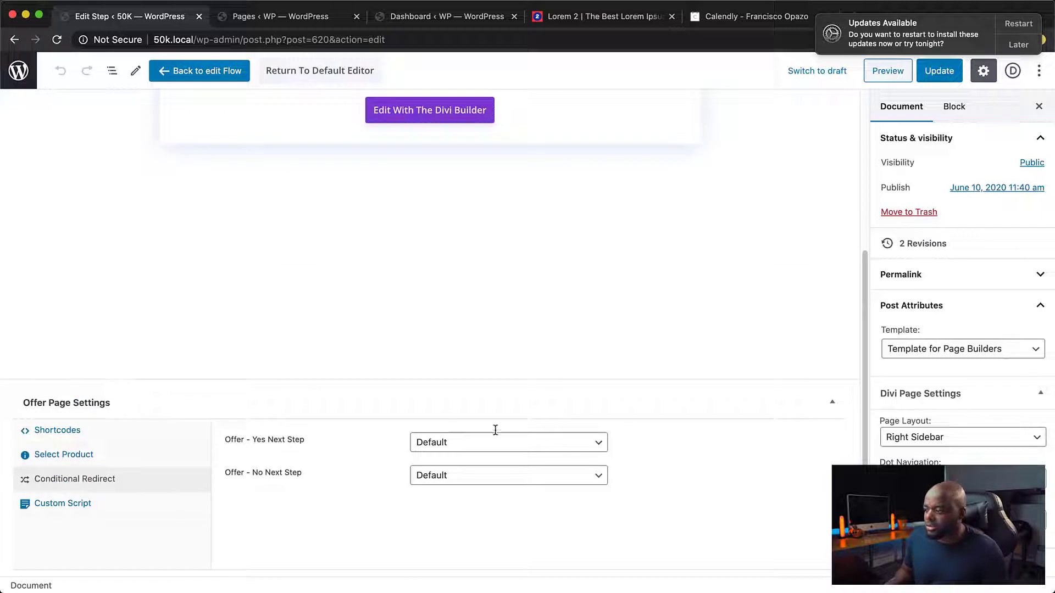
click(449, 444)
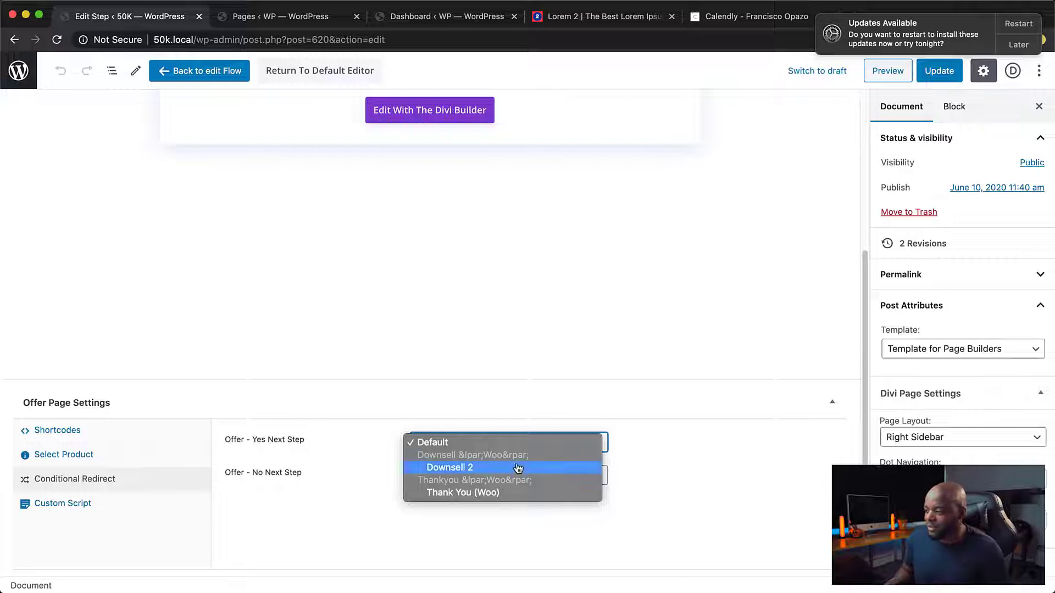
click(466, 494)
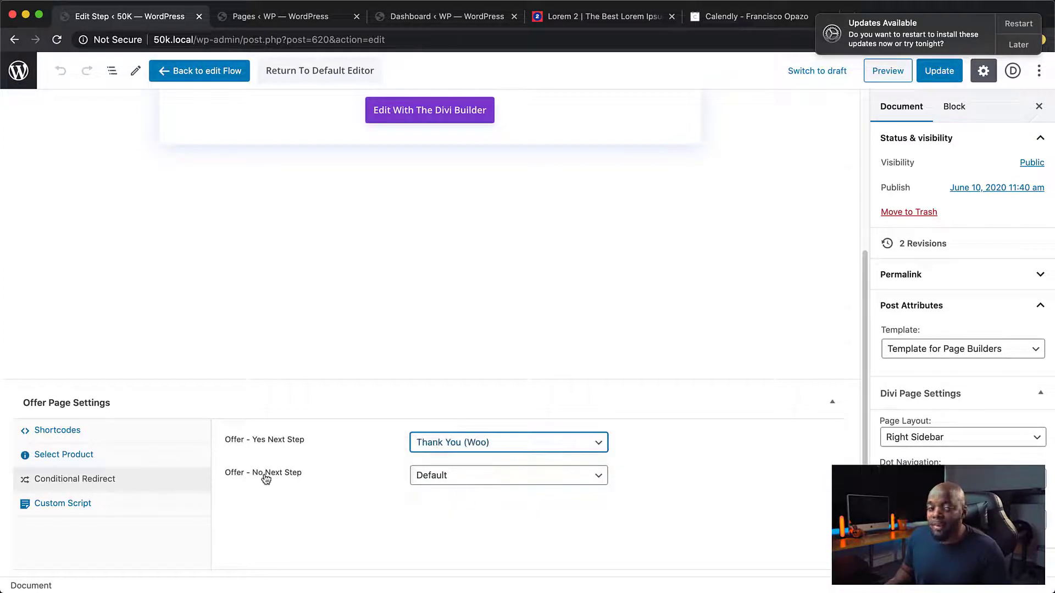
click(428, 480)
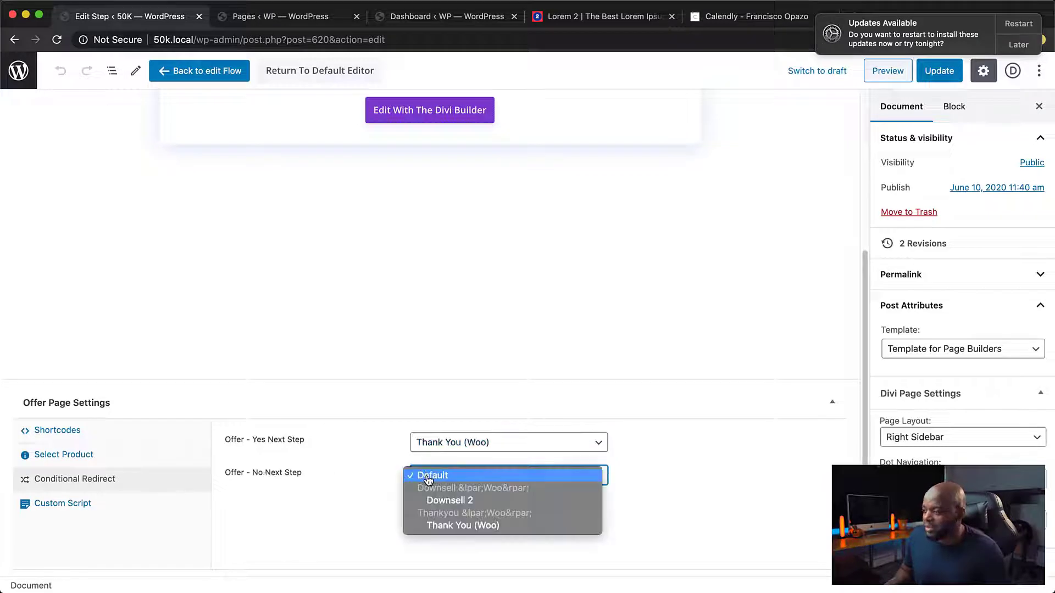
click(454, 501)
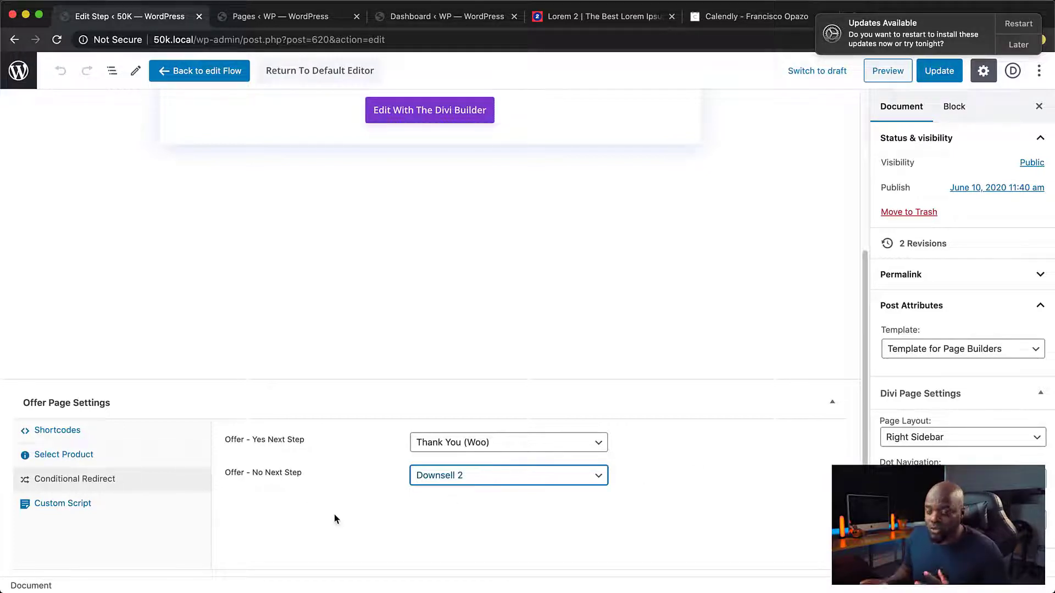
Update the upsell step and return to the Business Consultation flow.
click(942, 70)
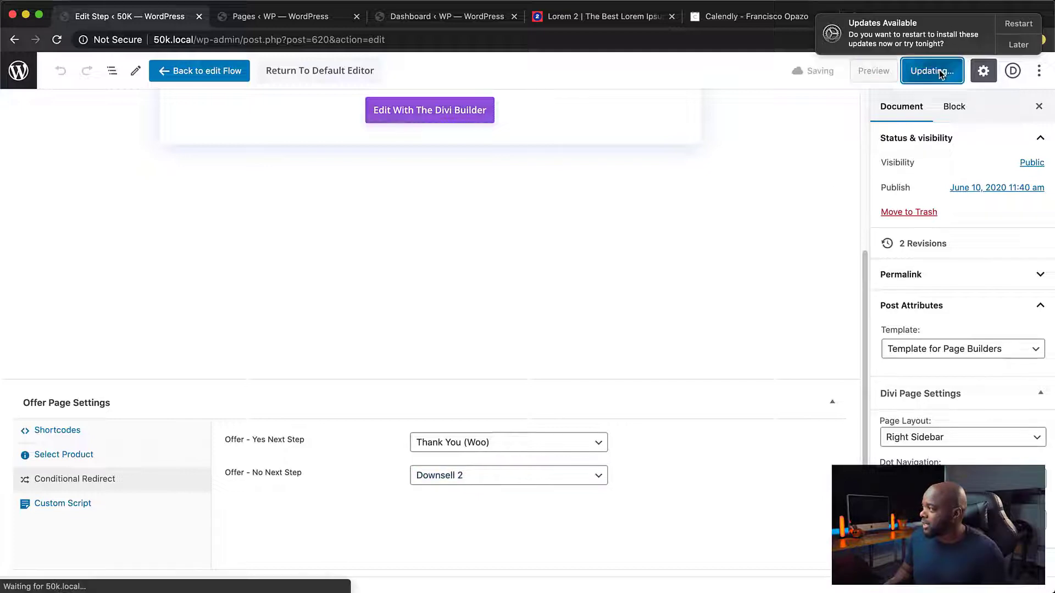
click(199, 73)
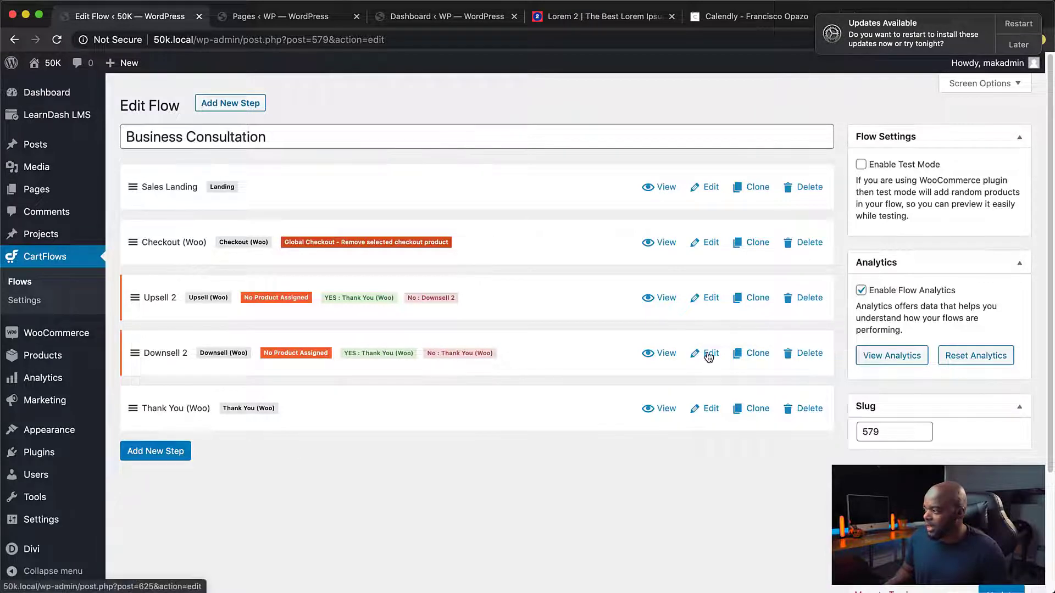
Set the Downsell 2 step's conditional redirects to Thank You (Woo) for both the yes and no offers.
click(707, 354)
scroll(570, 382, down, 5)
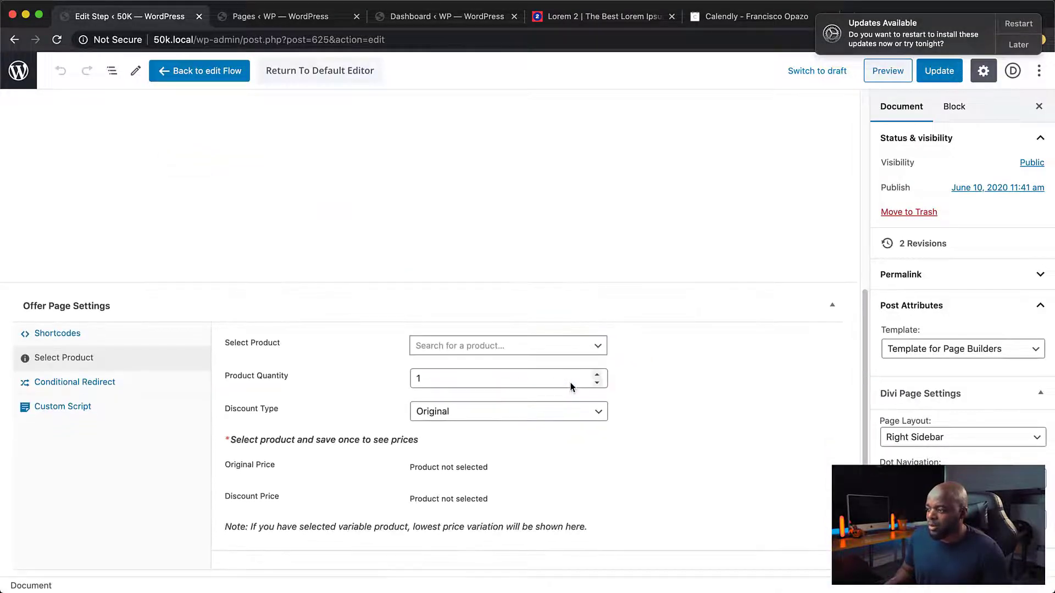
click(90, 382)
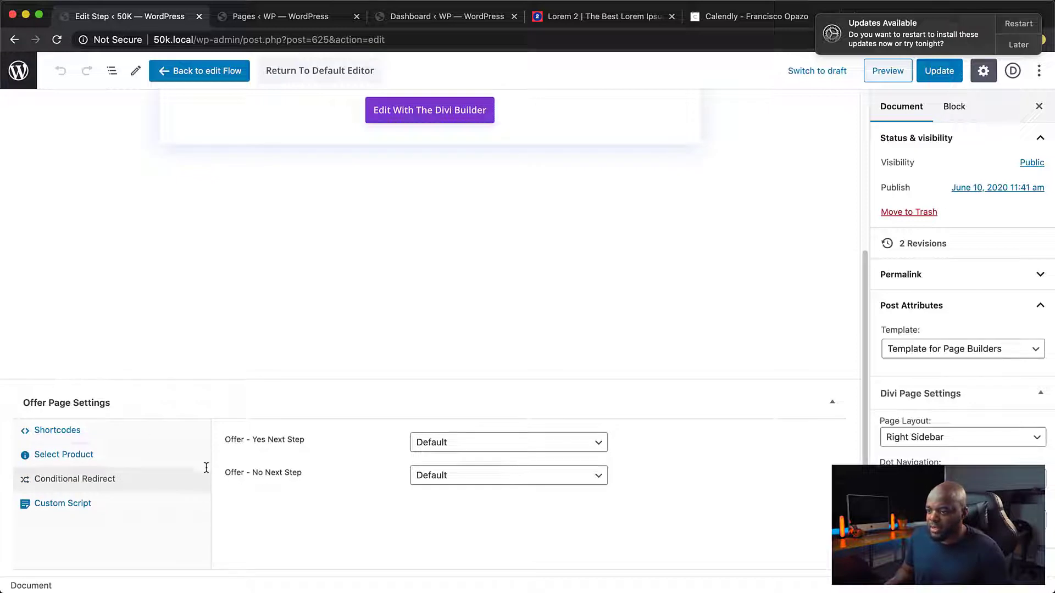
click(503, 448)
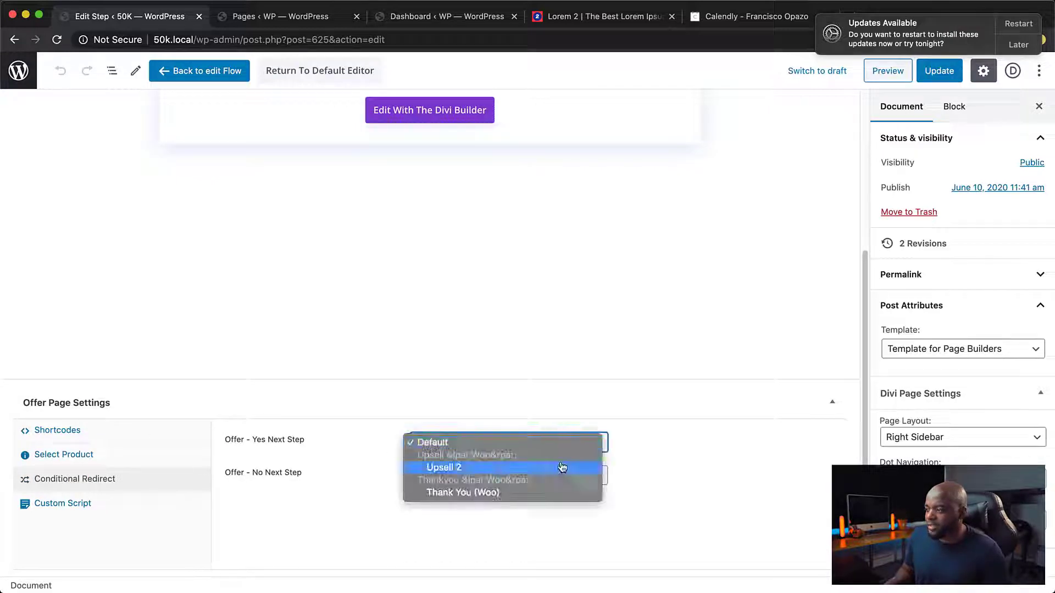
click(556, 494)
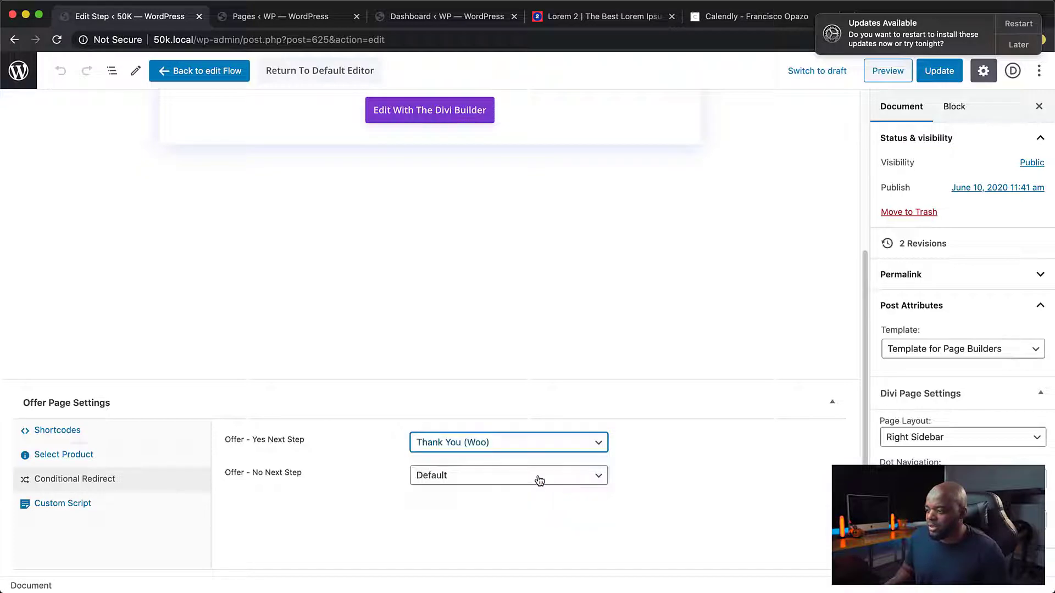
click(540, 480)
click(542, 527)
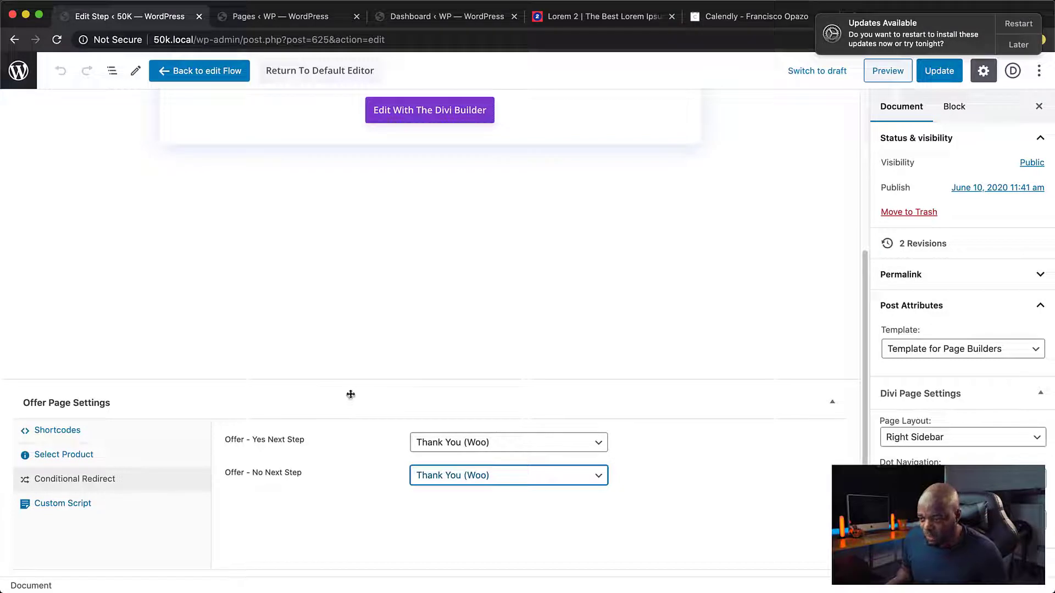
Examine the downsell's accept and decline offer links and its product shortcodes, highlighting the Product Title shortcode.
click(87, 437)
scroll(90, 436, down, 2)
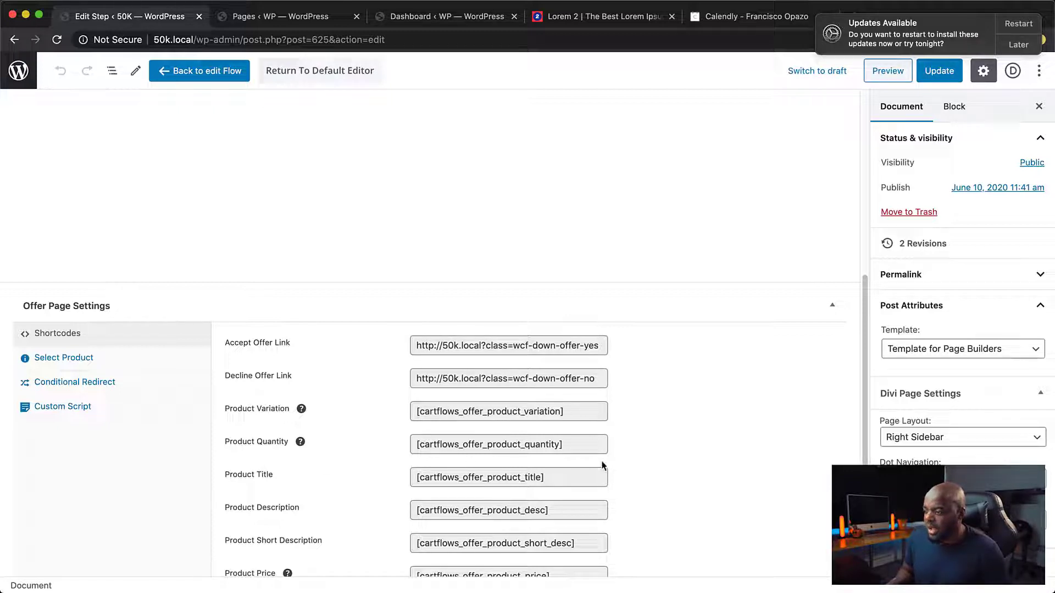
click(556, 480)
drag(551, 476, 466, 477)
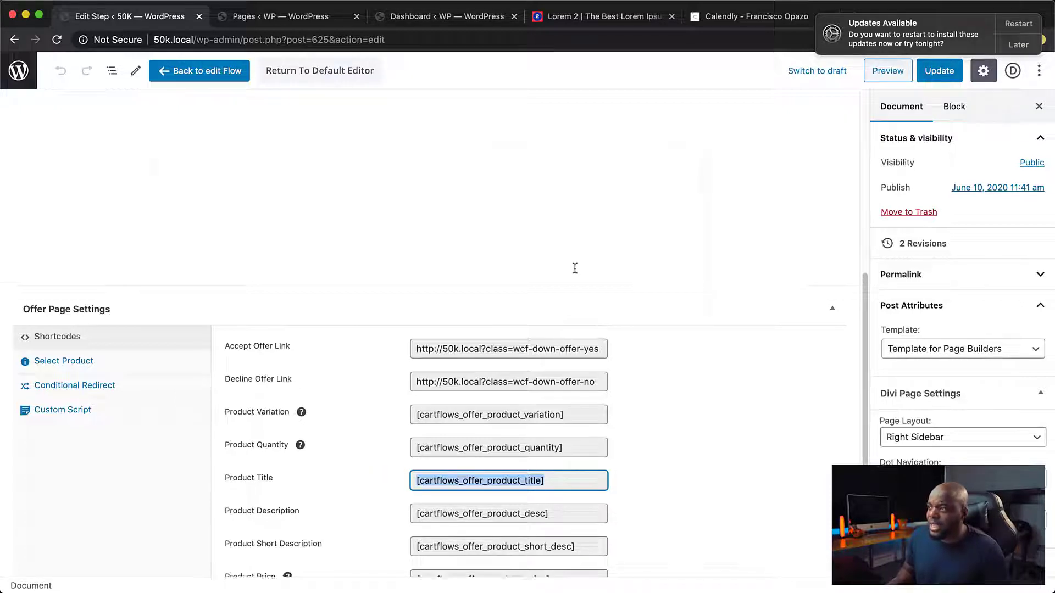
scroll(549, 283, up, 5)
scroll(549, 297, down, 5)
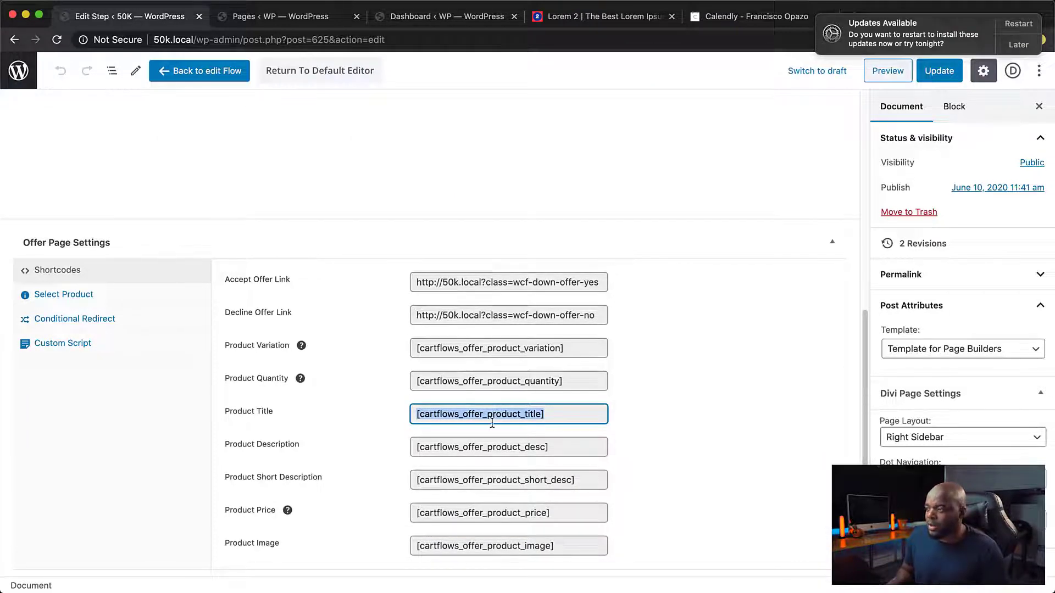
scroll(494, 424, up, 3)
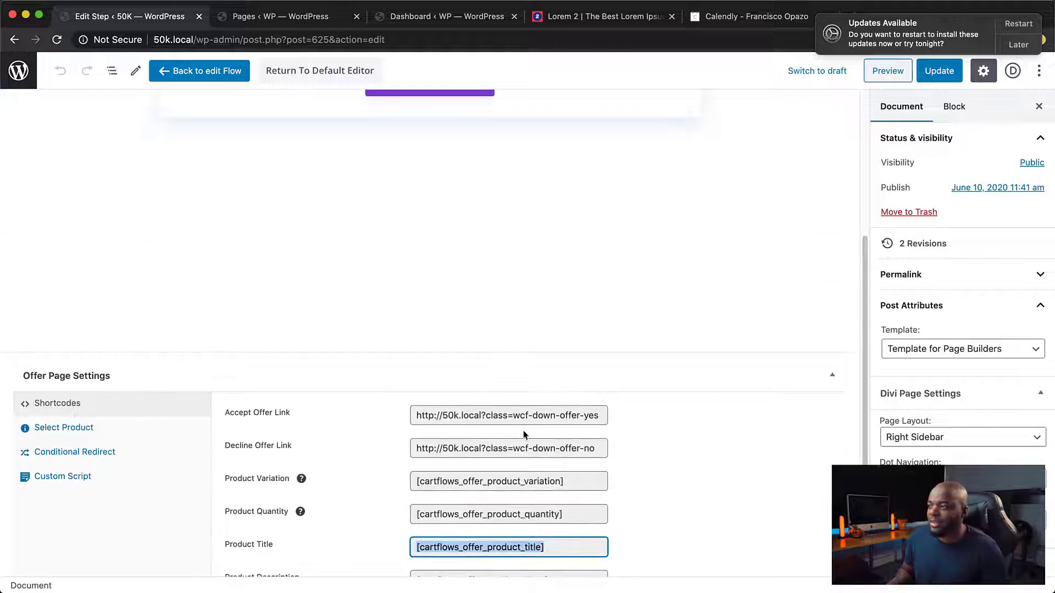
scroll(525, 434, up, 5)
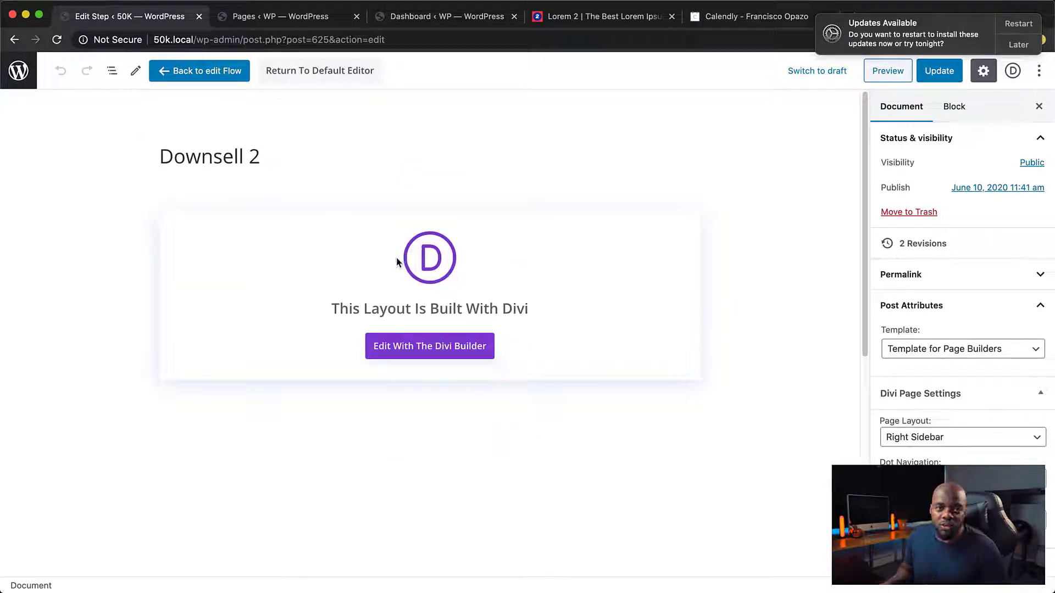
scroll(416, 388, down, 5)
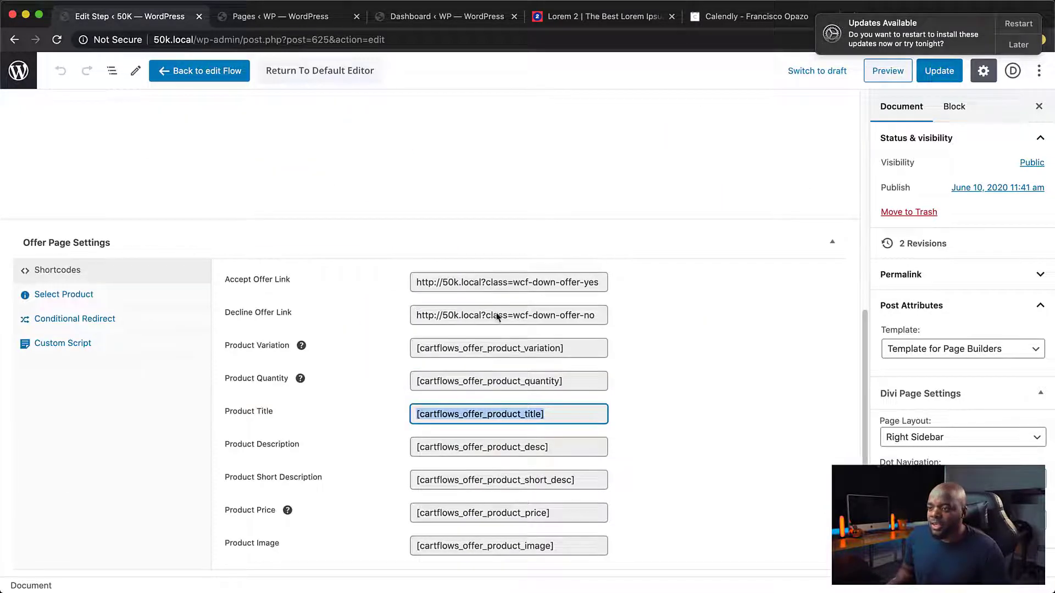
Look at the downsell step's Custom Script setting.
click(64, 344)
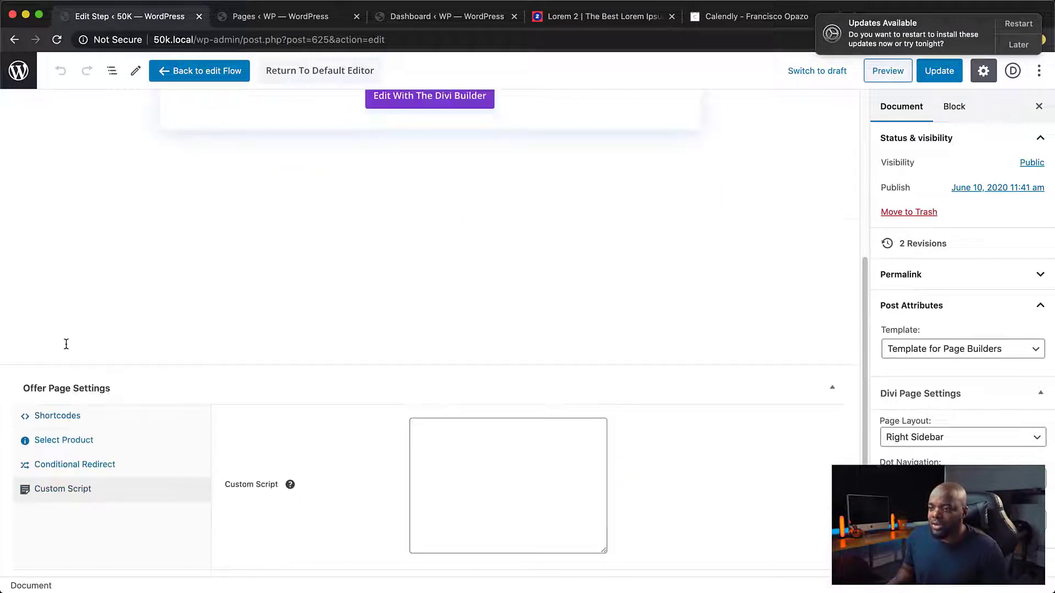
click(446, 441)
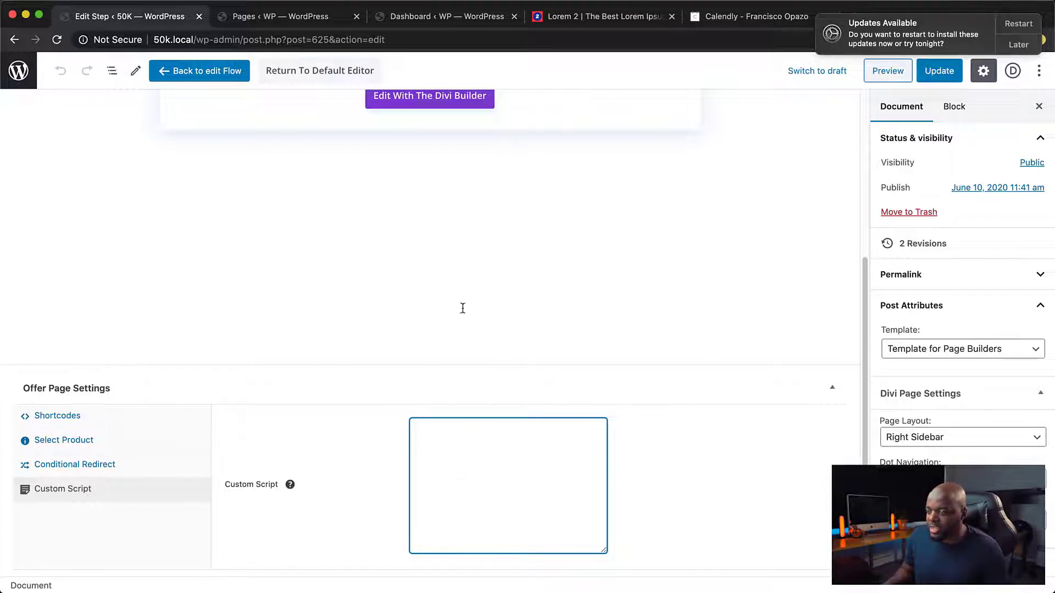
scroll(494, 341, up, 5)
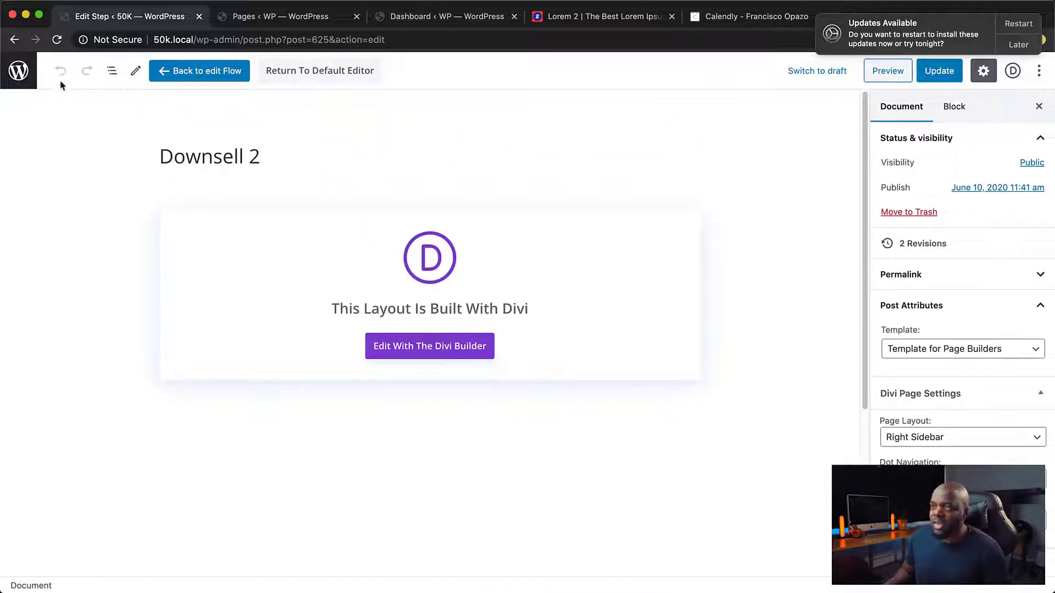
View the Business Consultation flow's analytics report for the last month and for today.
click(23, 77)
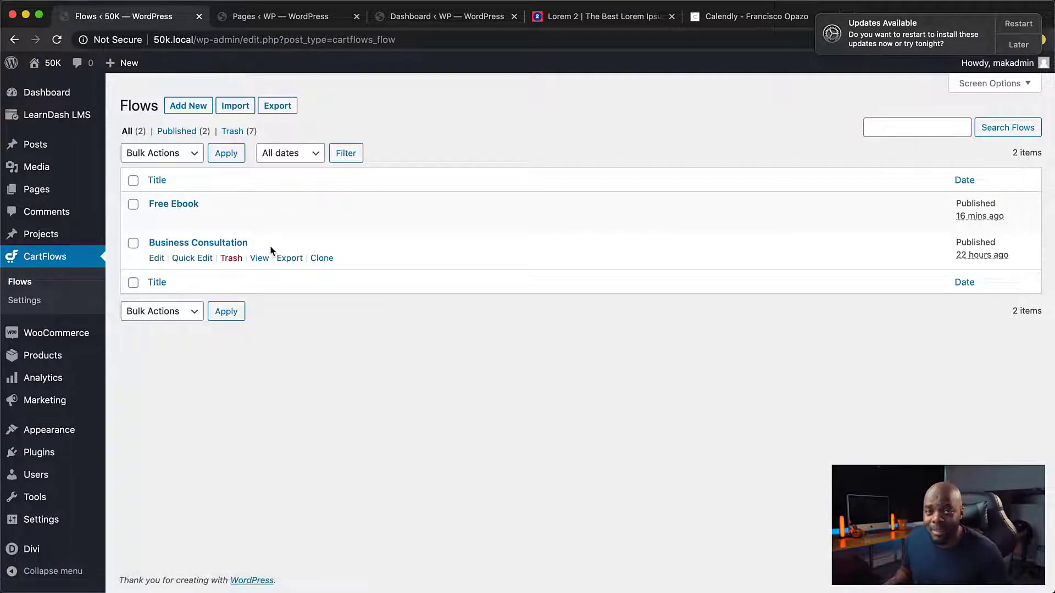
click(192, 244)
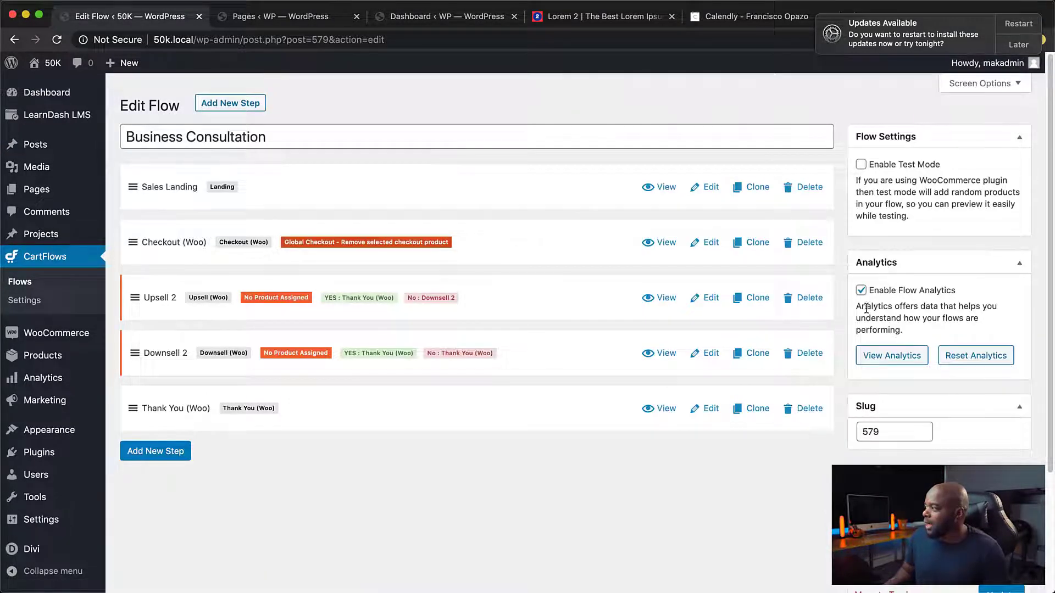
click(898, 362)
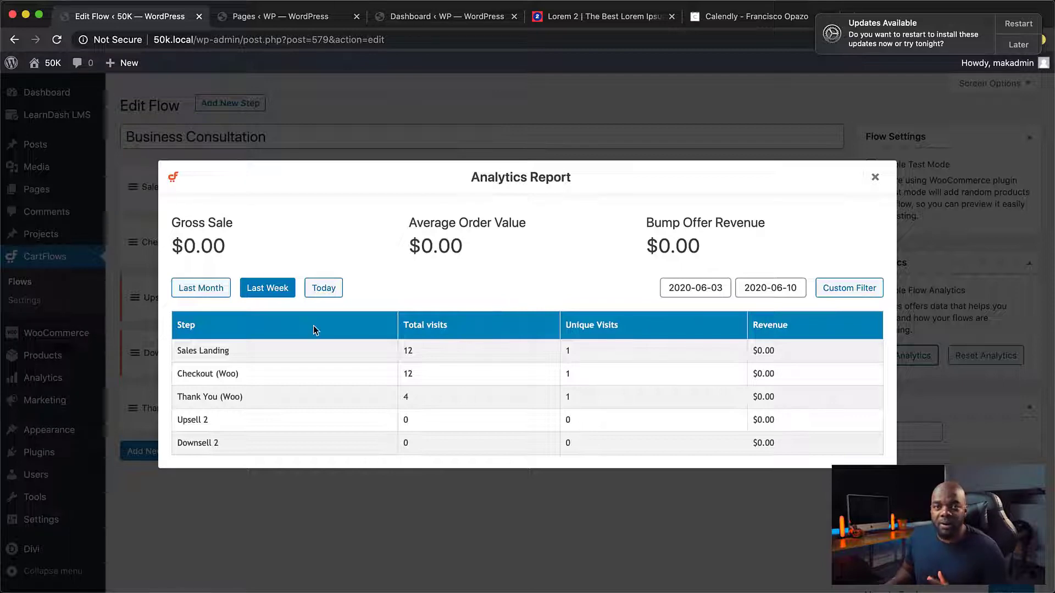
click(216, 291)
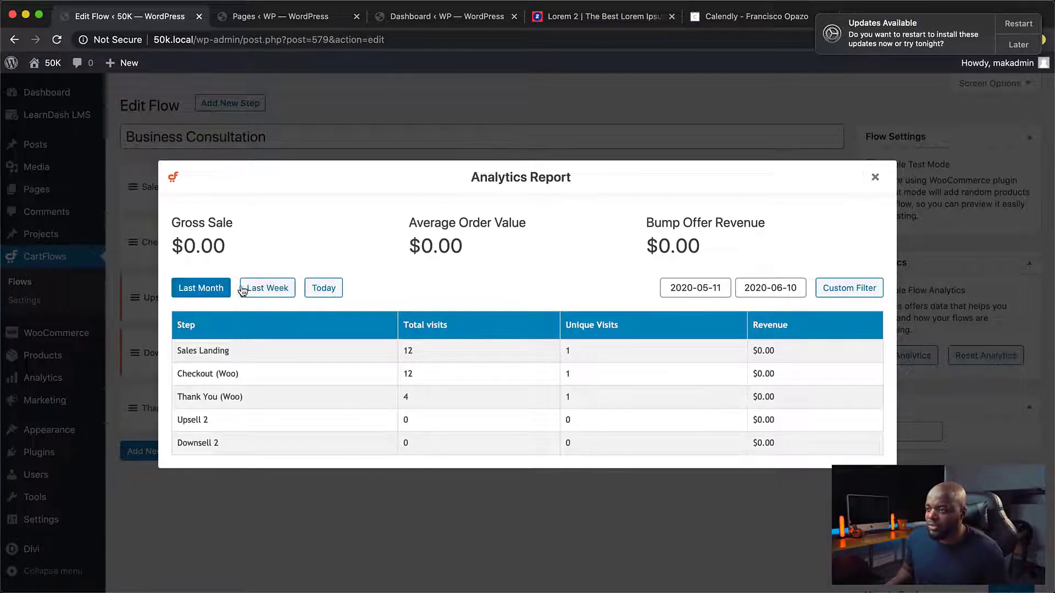
click(330, 290)
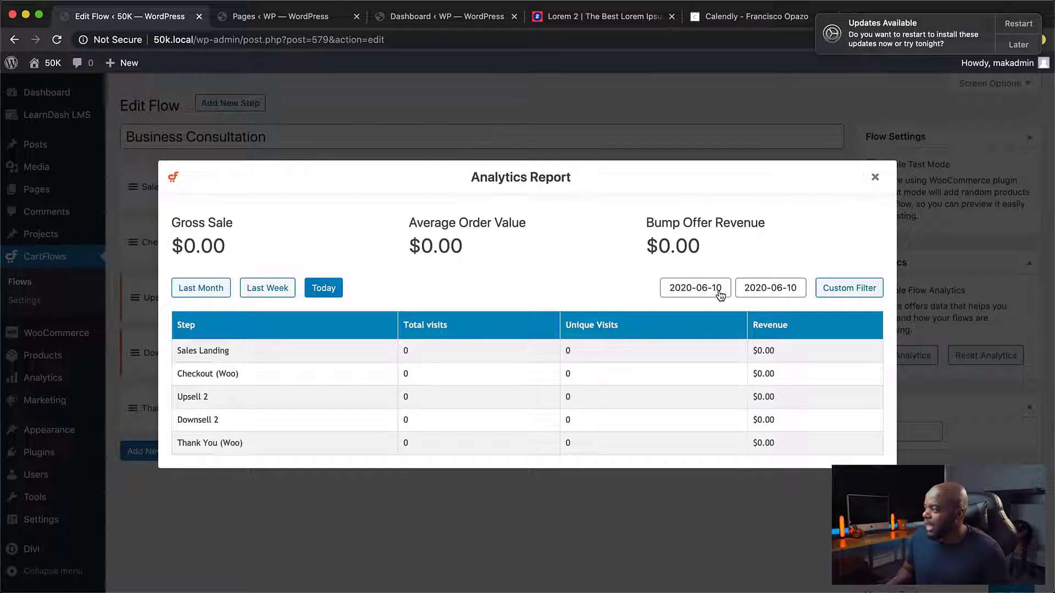
Browse the analytics report's start-date calendar back to March 2020 and close the report.
click(690, 287)
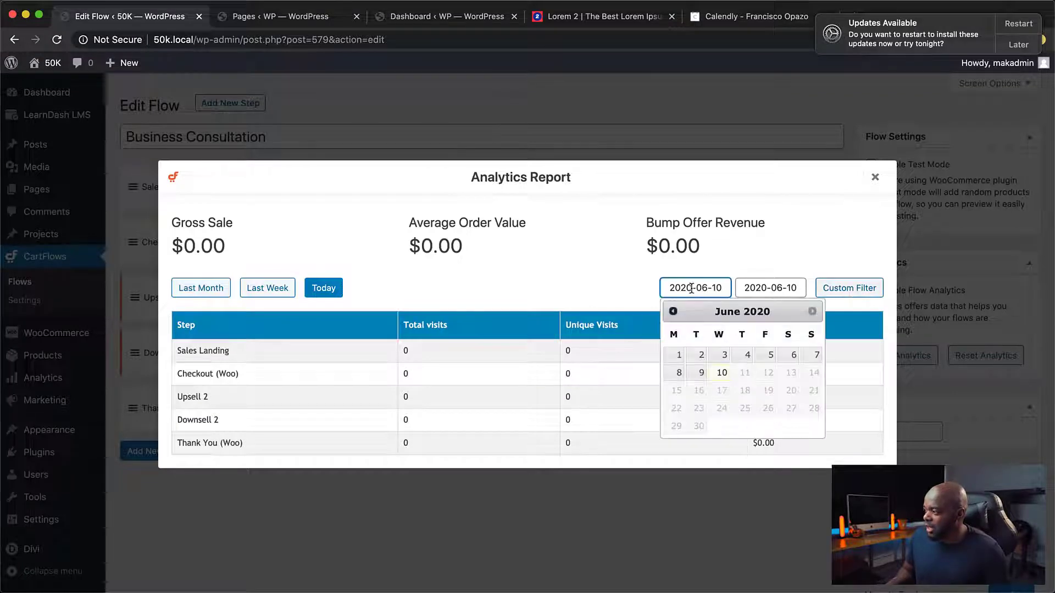
click(672, 312)
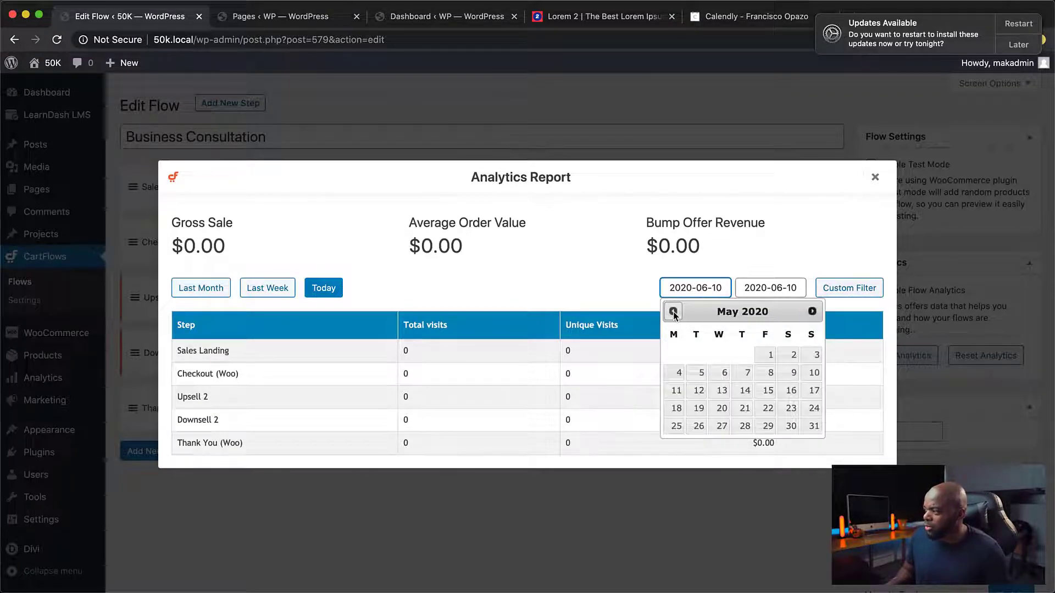
click(673, 312)
click(673, 312)
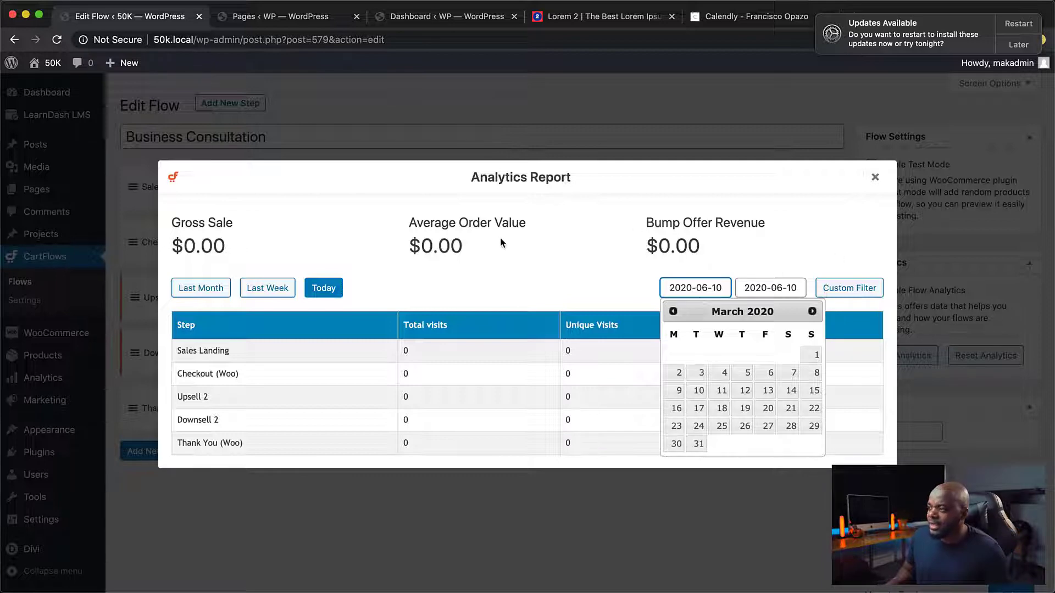
click(871, 262)
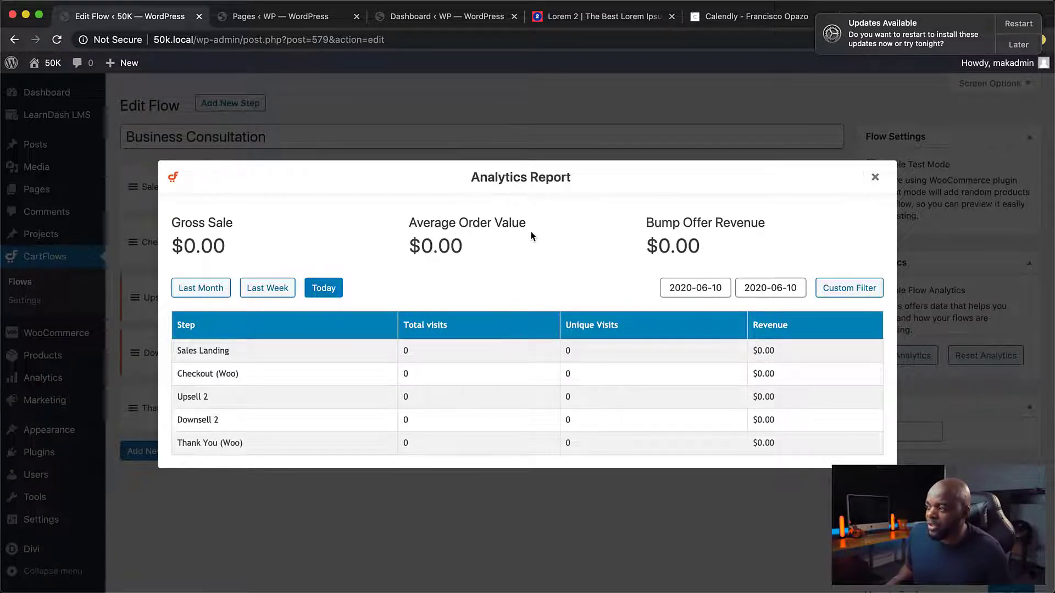
click(876, 178)
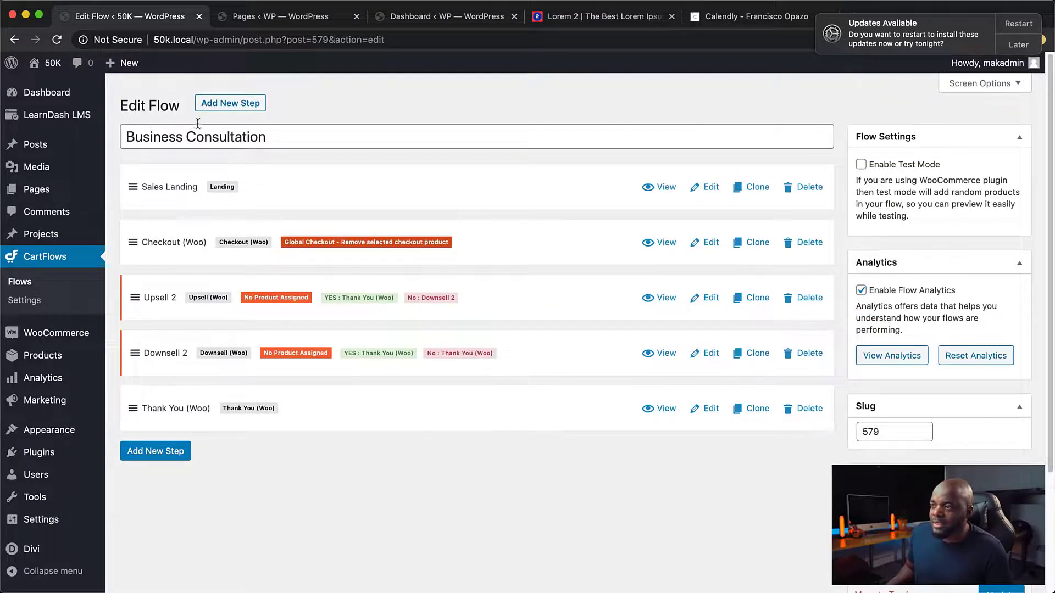
Examine the WooCommerce revenue analytics, covering the sales summary, gross sales chart and daily revenue table.
click(14, 39)
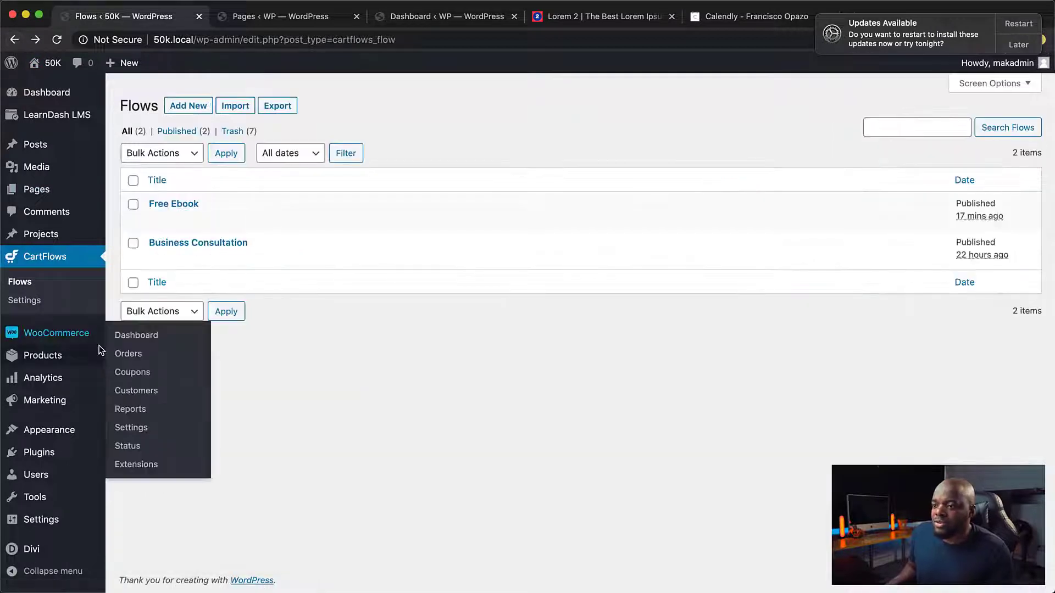
mouse_move(93, 339)
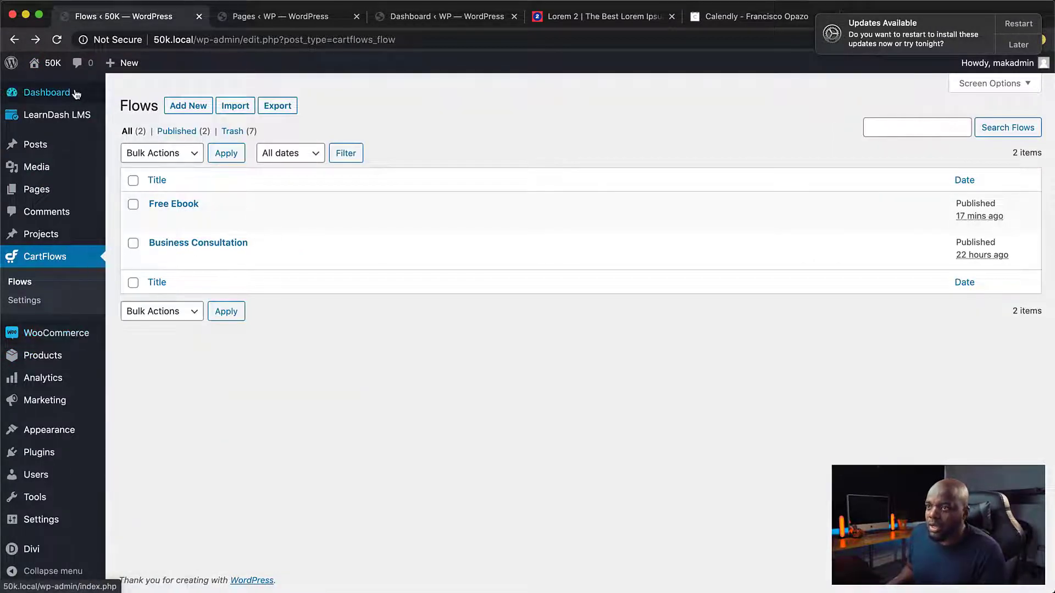
mouse_move(60, 97)
click(57, 381)
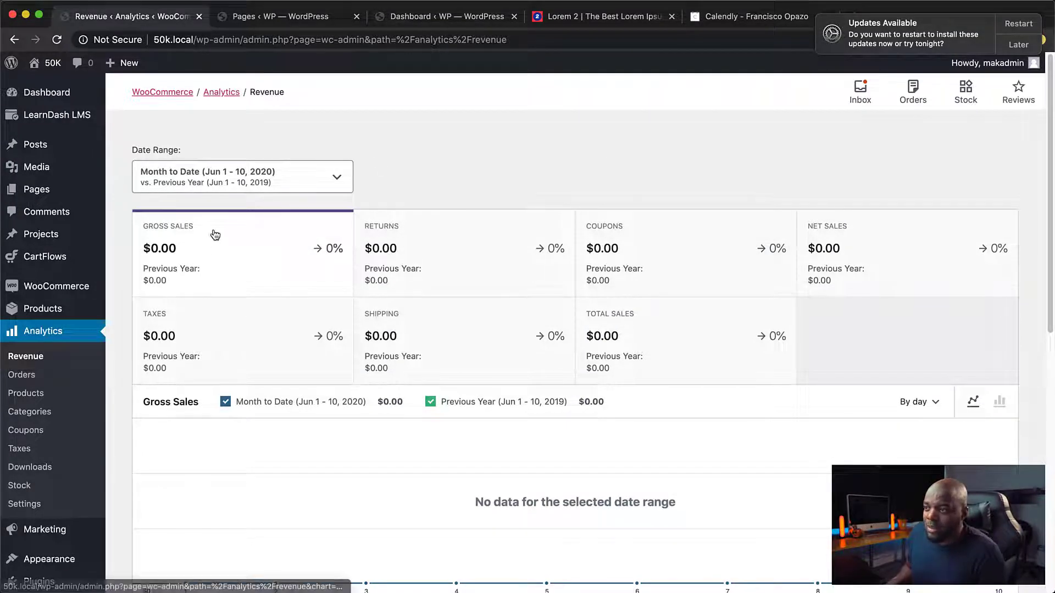
scroll(505, 489, down, 5)
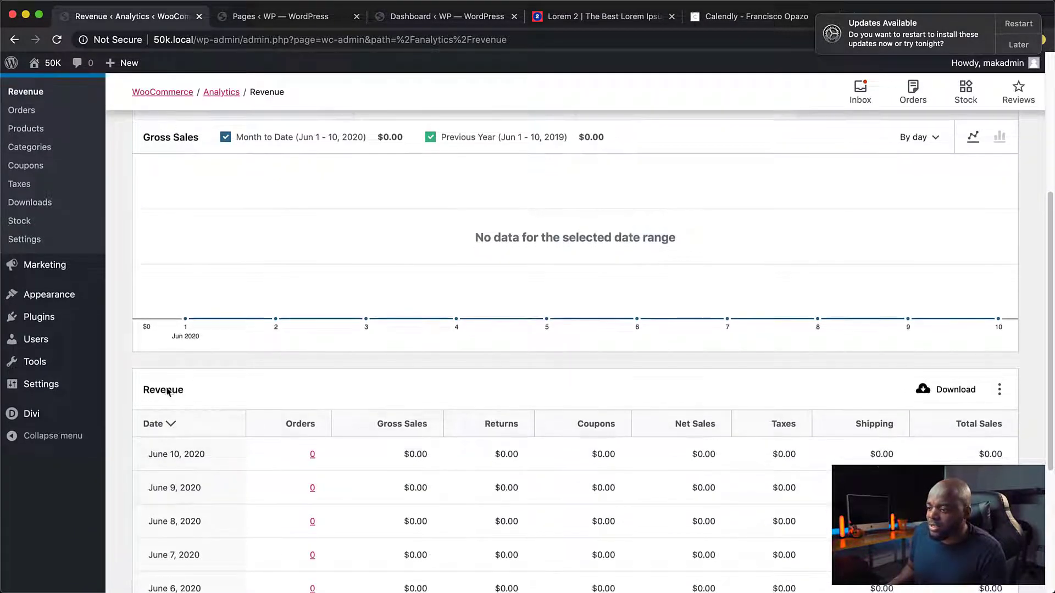
scroll(587, 407, down, 5)
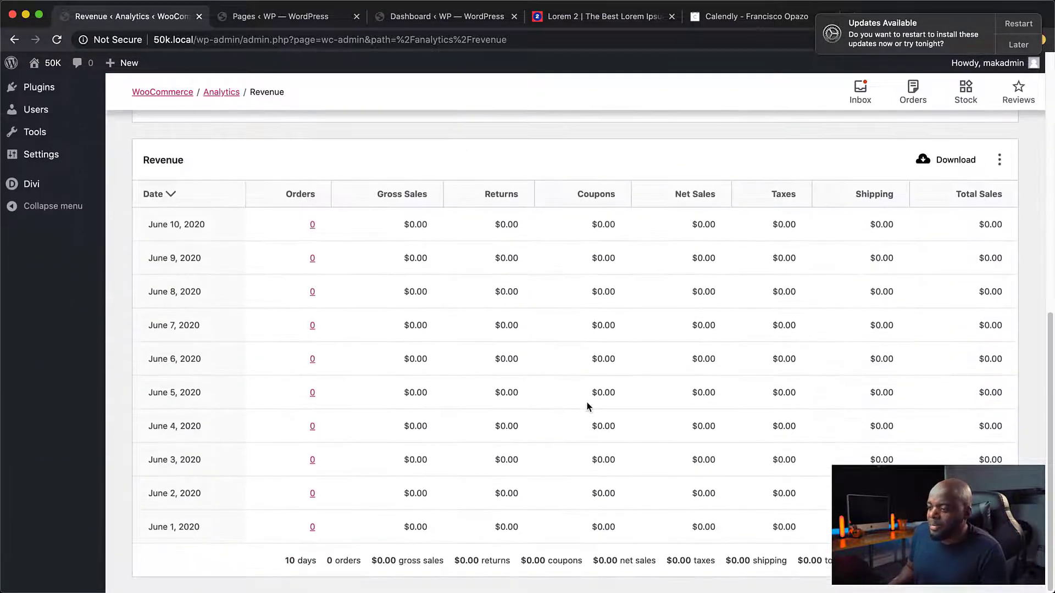
scroll(587, 406, up, 10)
scroll(718, 405, down, 2)
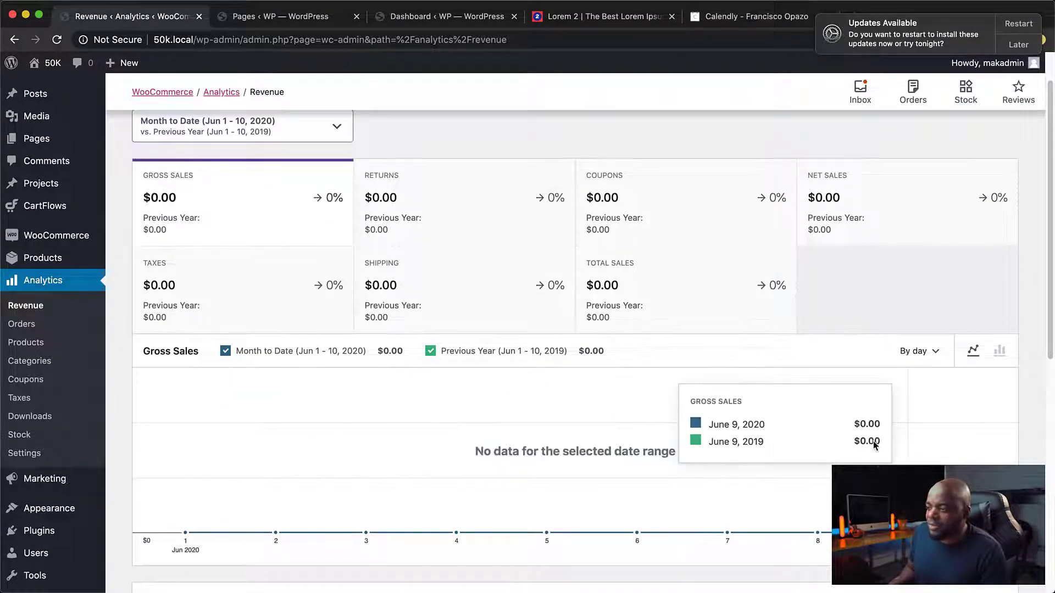
scroll(244, 367, up, 1)
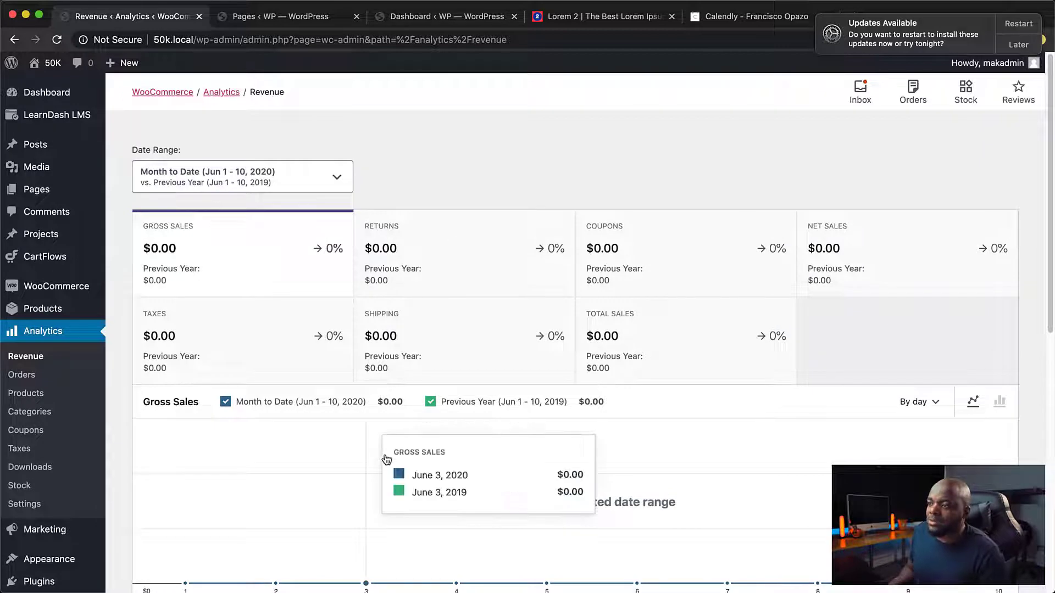